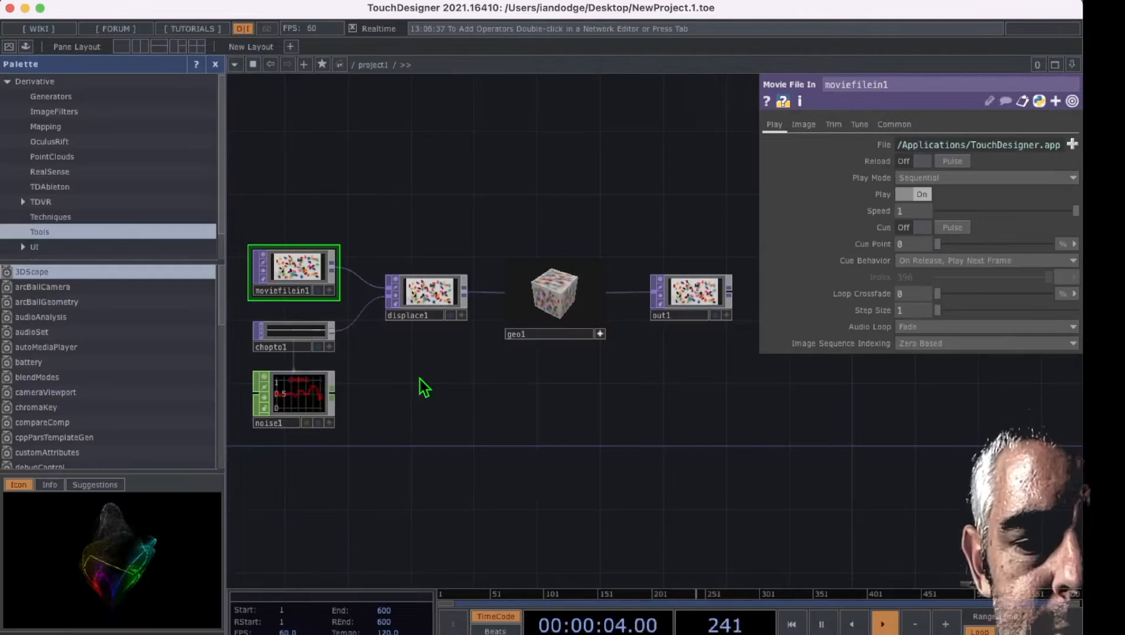
# Step: Delete all six default operators from the project1 network
pyautogui.moveTo(291, 213); pyautogui.dragTo(726, 448)
pyautogui.press('Delete')
pyautogui.moveTo(430, 315); pyautogui.dragTo(613, 370)
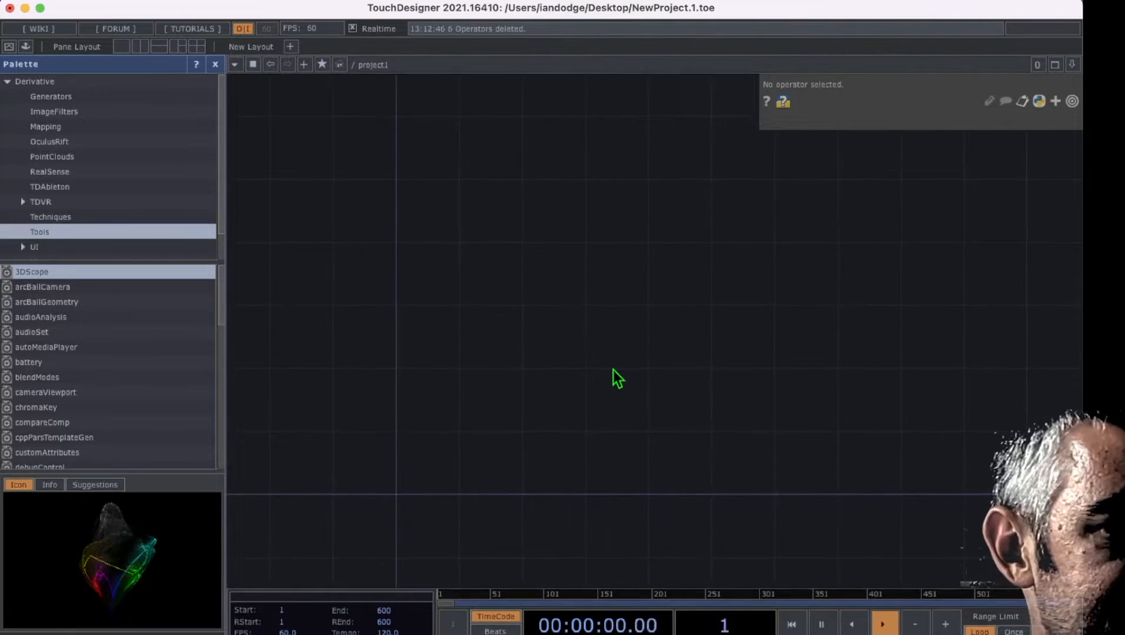
# Step: Add a Sphere SOP to the empty network
pyautogui.doubleClick(547, 371)
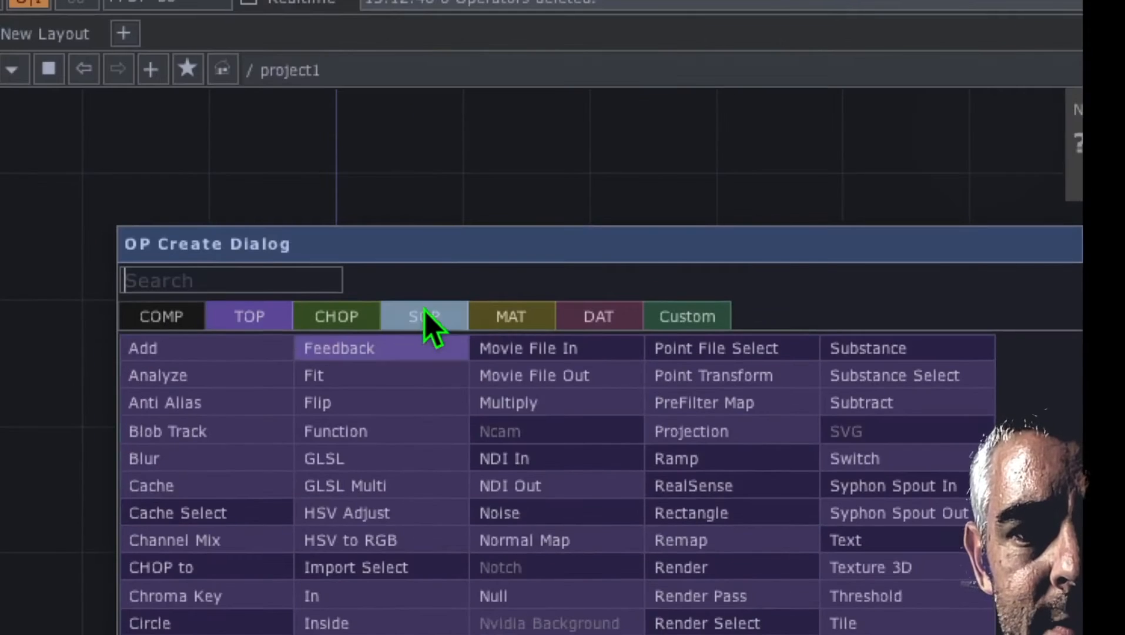
pyautogui.click(425, 316)
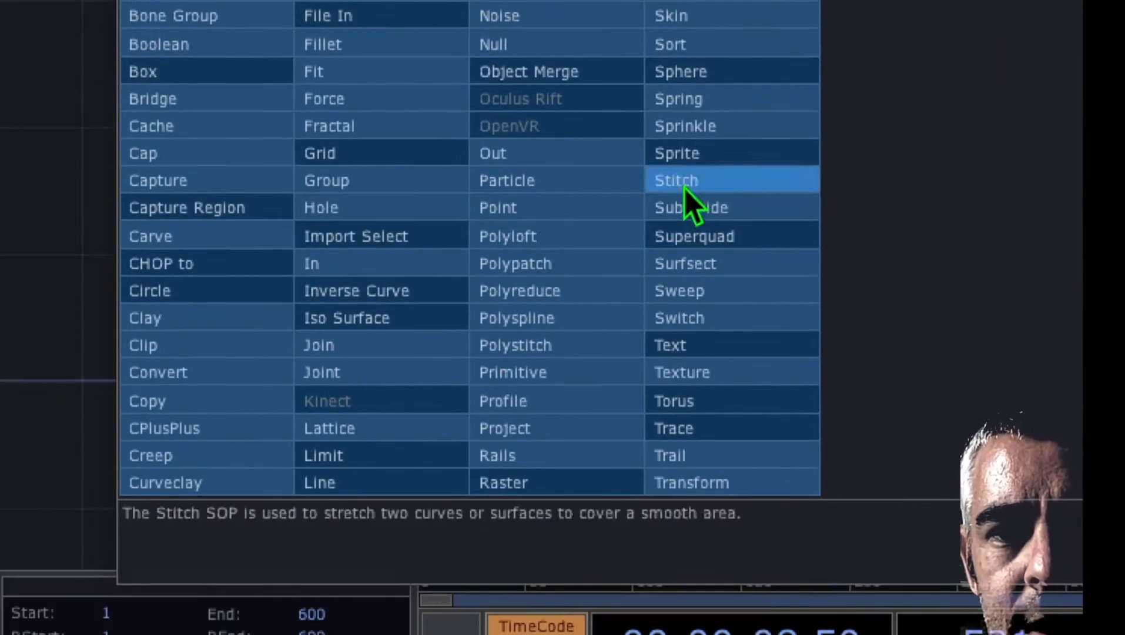
pyautogui.click(731, 70)
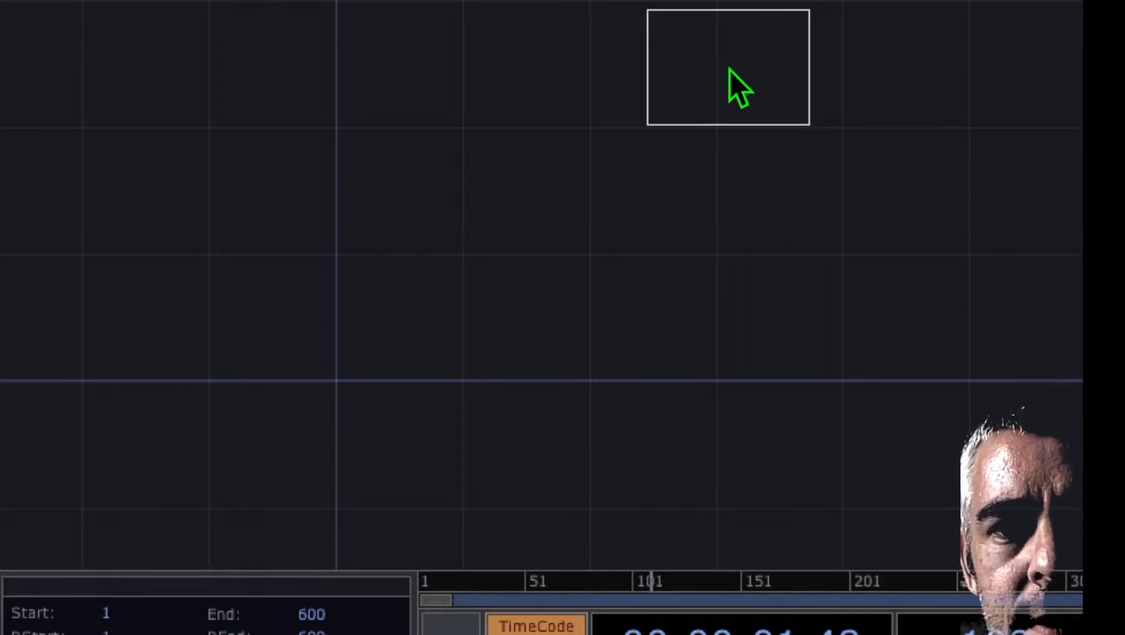
pyautogui.click(640, 147)
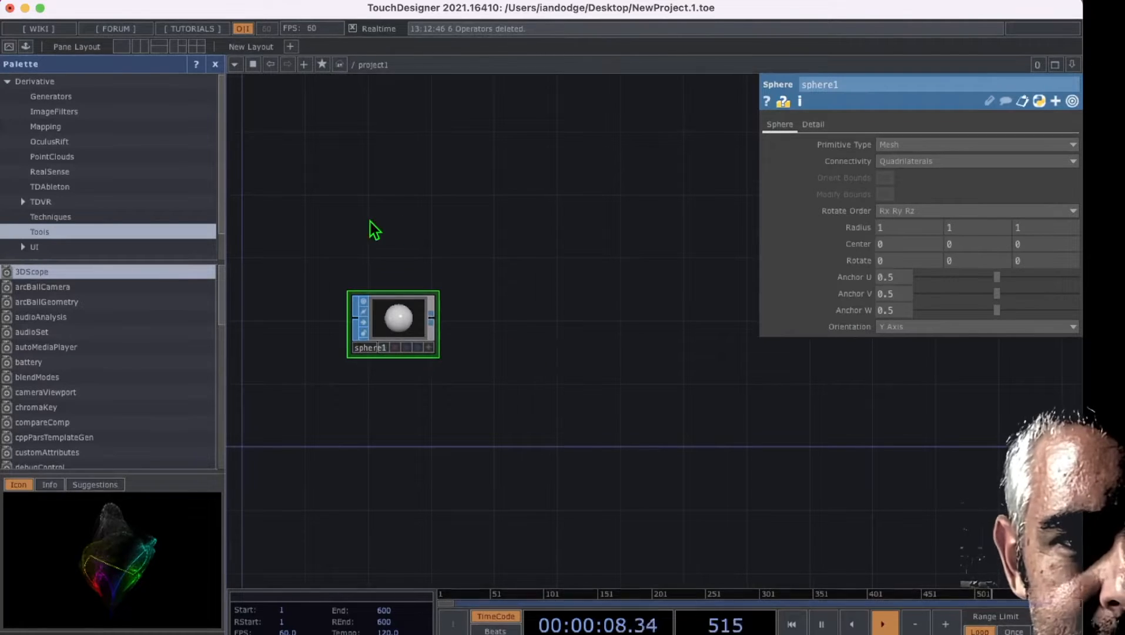
# Step: Close the Palette and add a Geometry COMP wired to the sphere's output, well apart from the sphere
pyautogui.click(215, 64)
pyautogui.moveTo(251, 311); pyautogui.dragTo(363, 347)
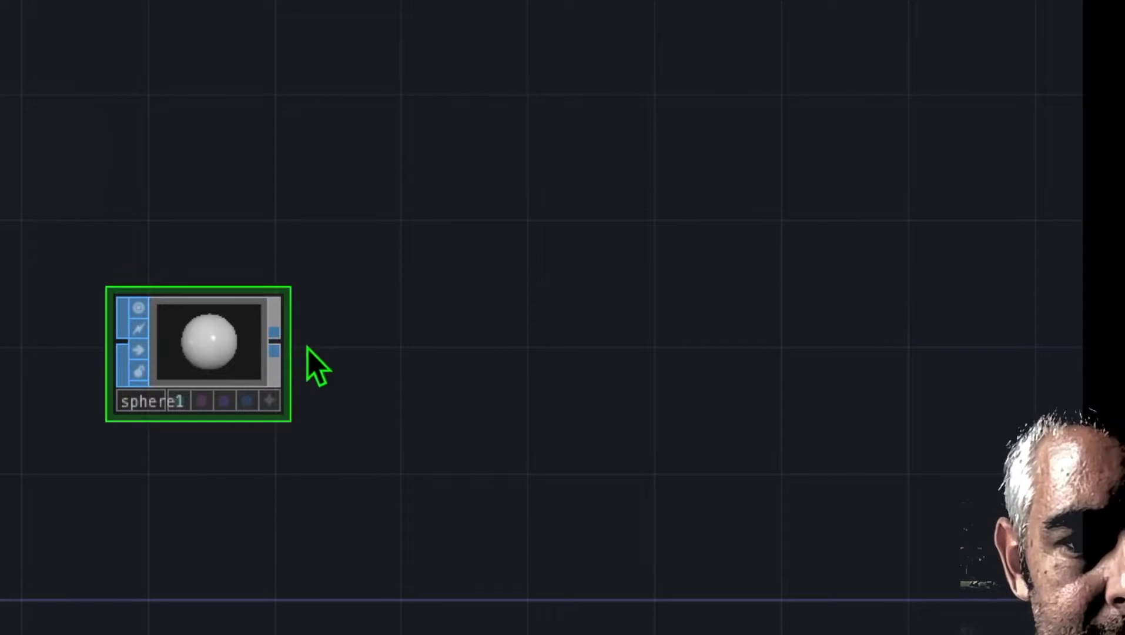
pyautogui.rightClick(275, 344)
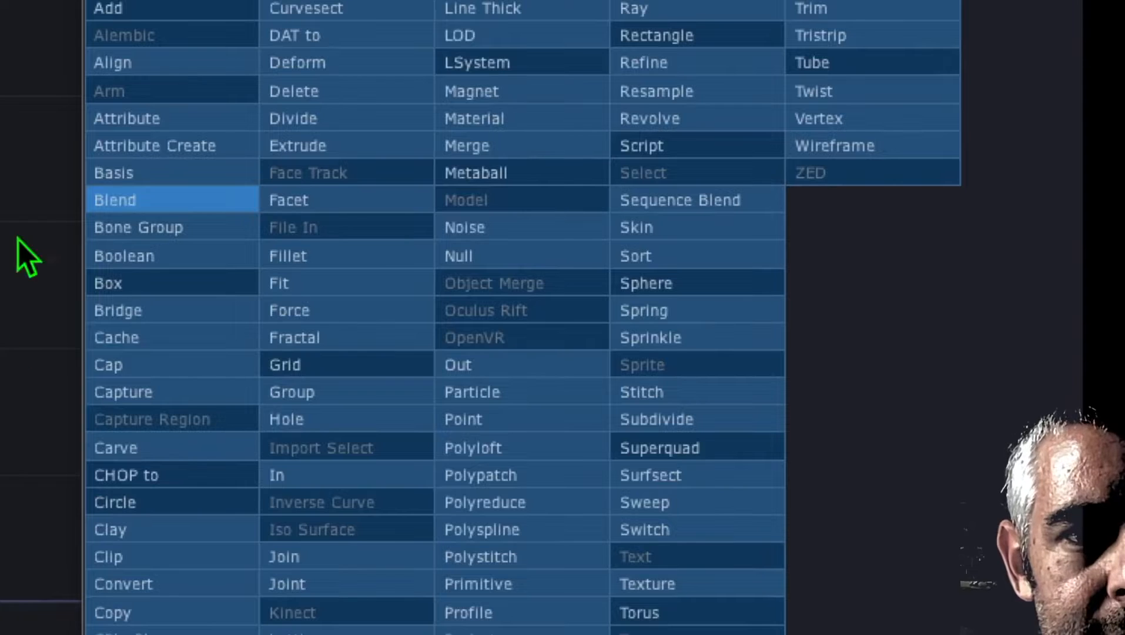
pyautogui.click(125, 56)
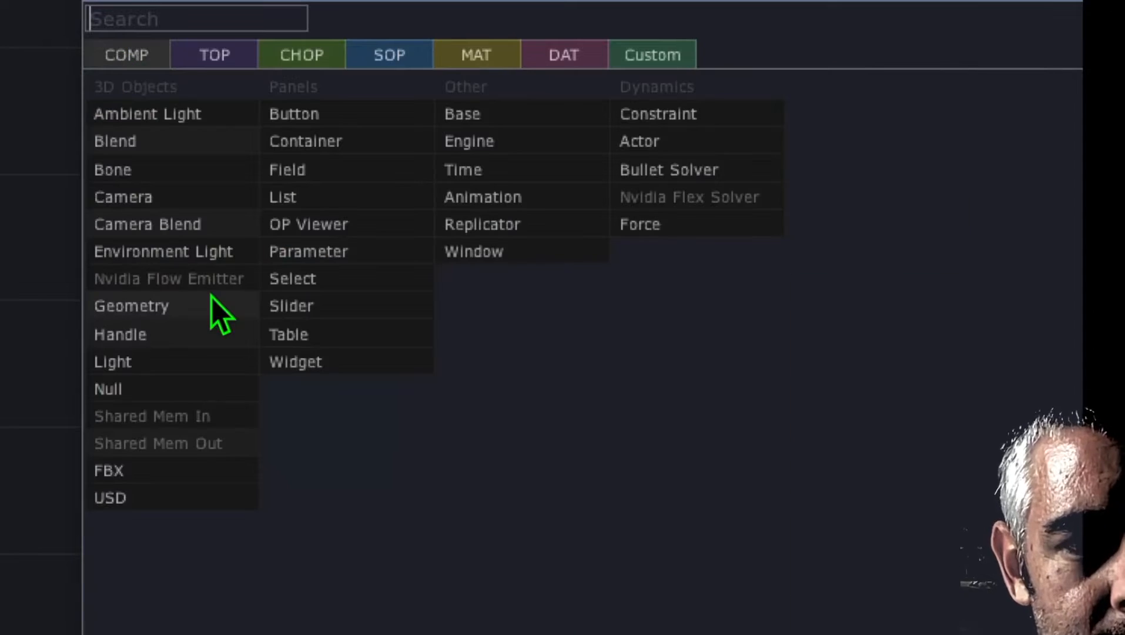
pyautogui.click(189, 308)
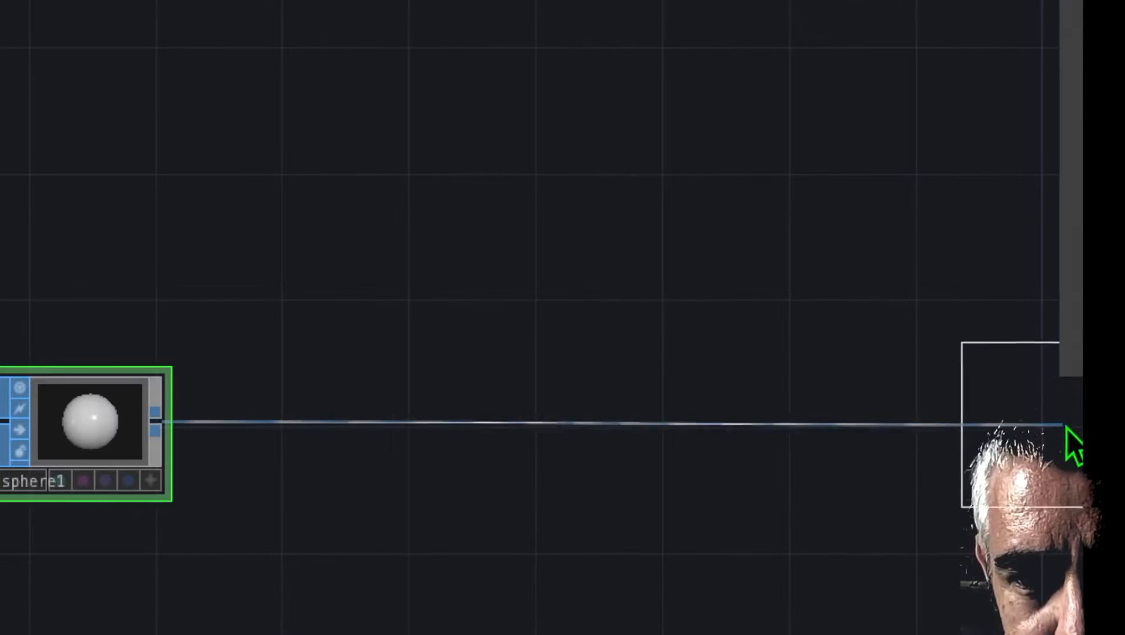
pyautogui.click(835, 441)
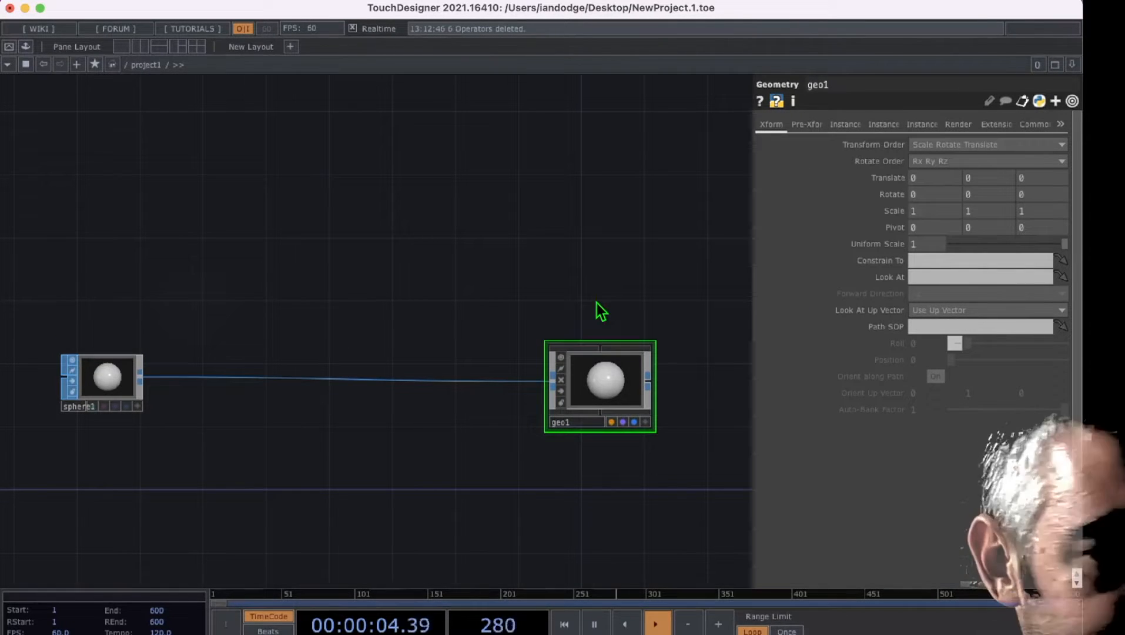
# Step: Add a Camera COMP above the geometry and a Light COMP beside the camera
pyautogui.press('Tab')
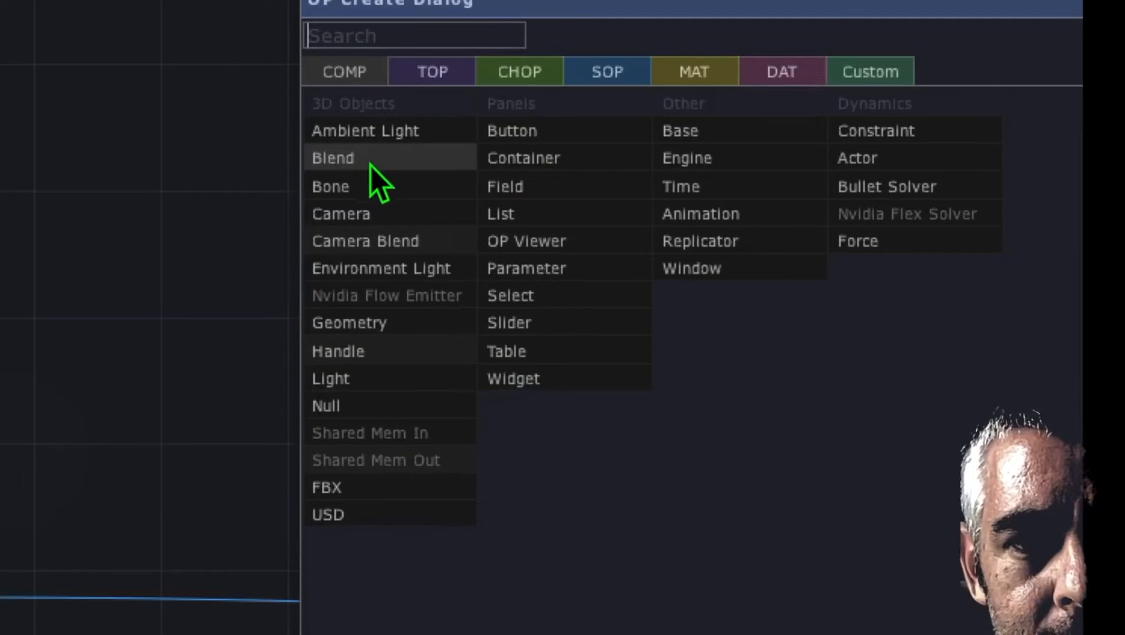
pyautogui.click(392, 212)
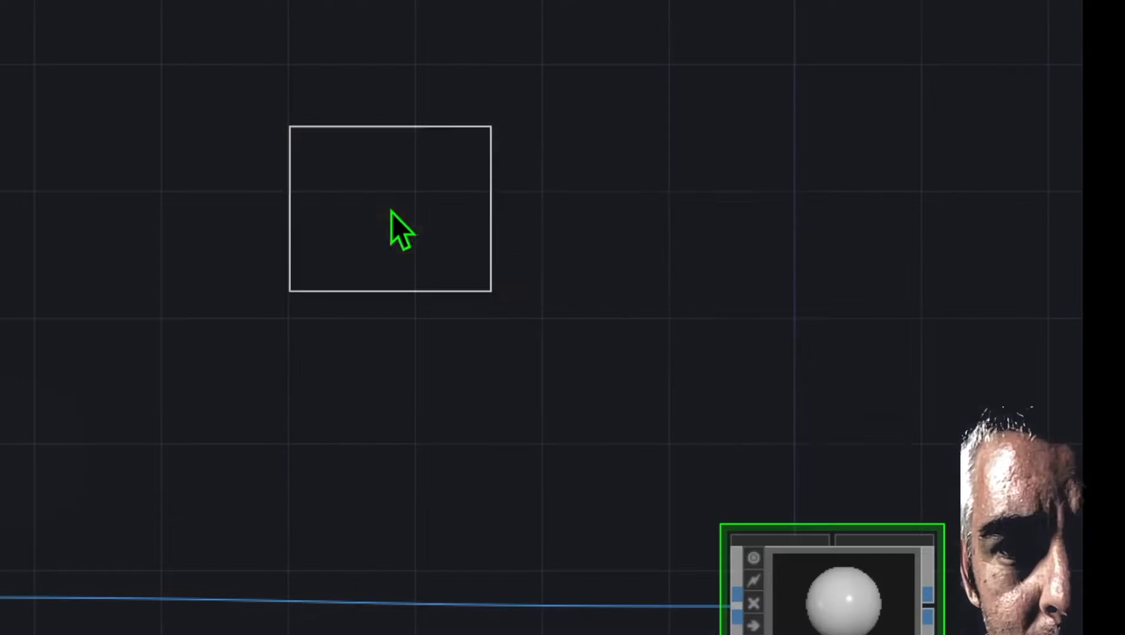
pyautogui.click(830, 361)
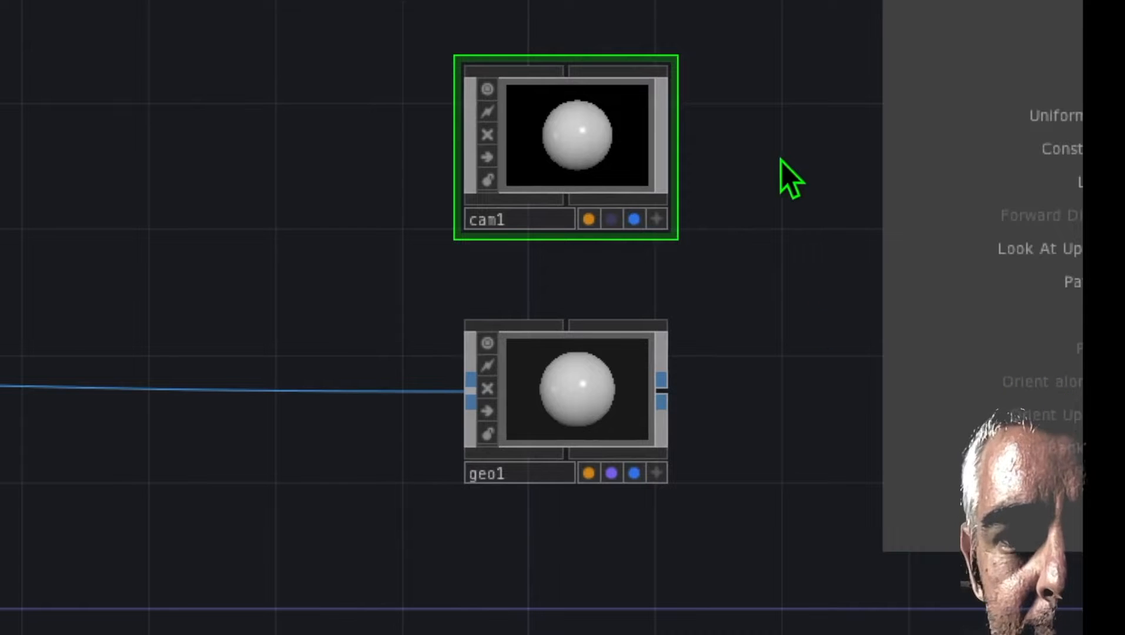
pyautogui.press('Tab')
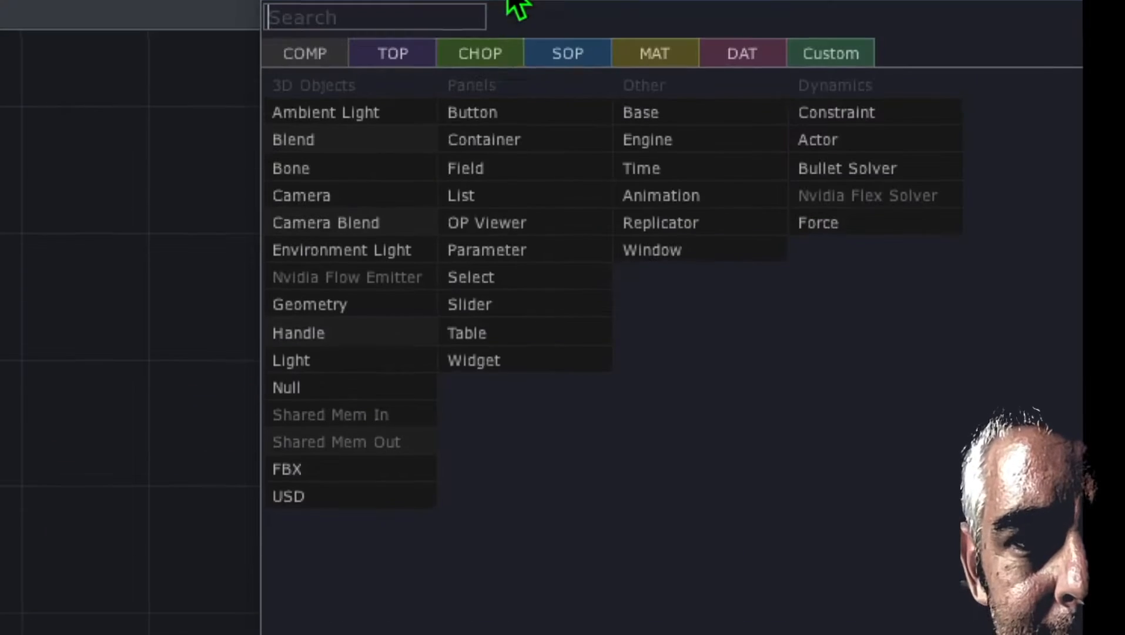
pyautogui.click(329, 362)
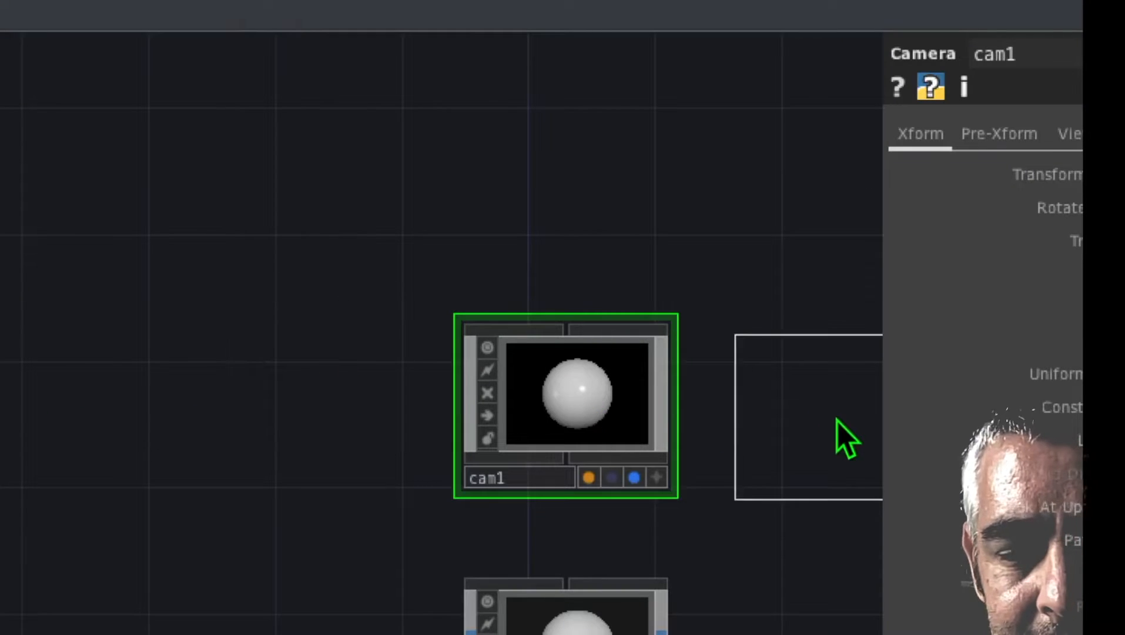
pyautogui.click(830, 407)
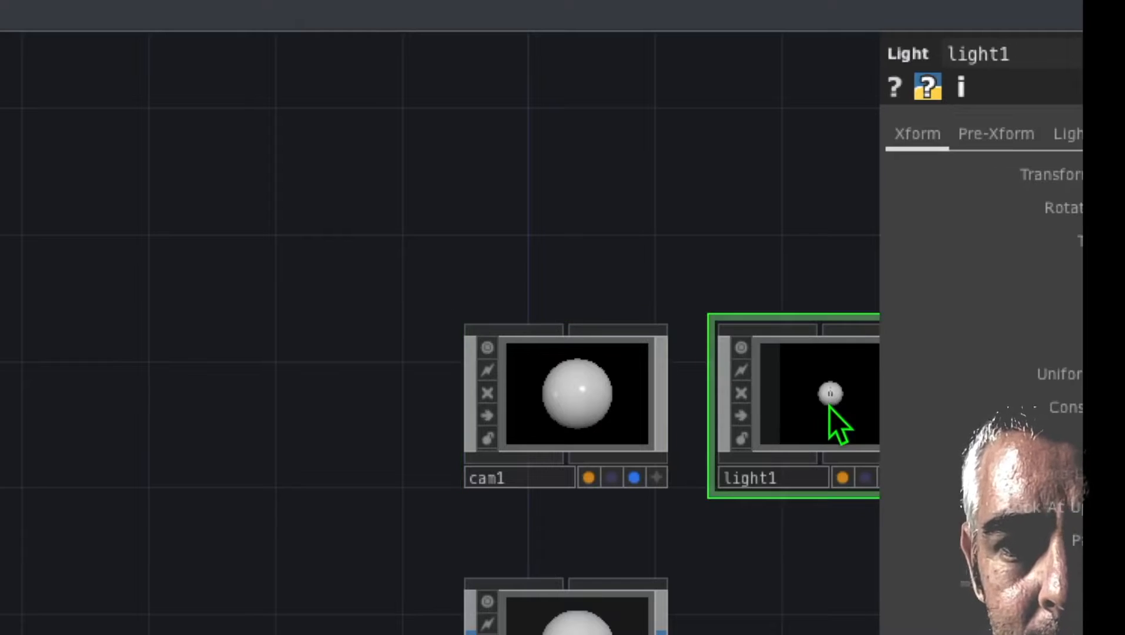
# Step: Add a Render TOP below the light, beside the geometry, and display its output as the network background
pyautogui.moveTo(615, 442); pyautogui.dragTo(586, 423)
pyautogui.press('Tab')
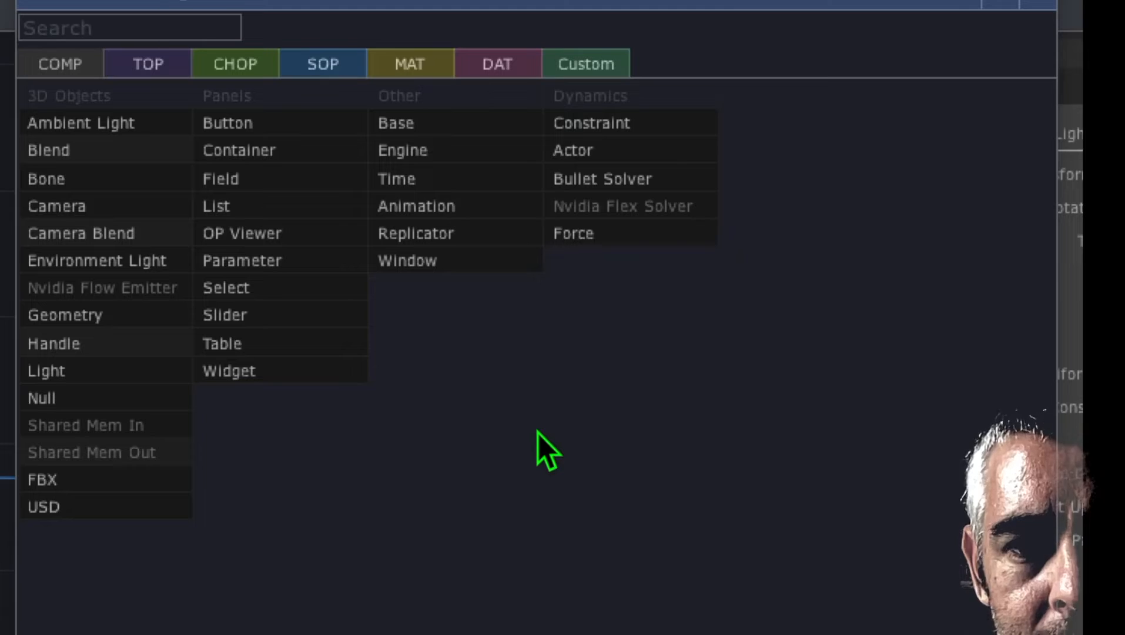
pyautogui.click(149, 66)
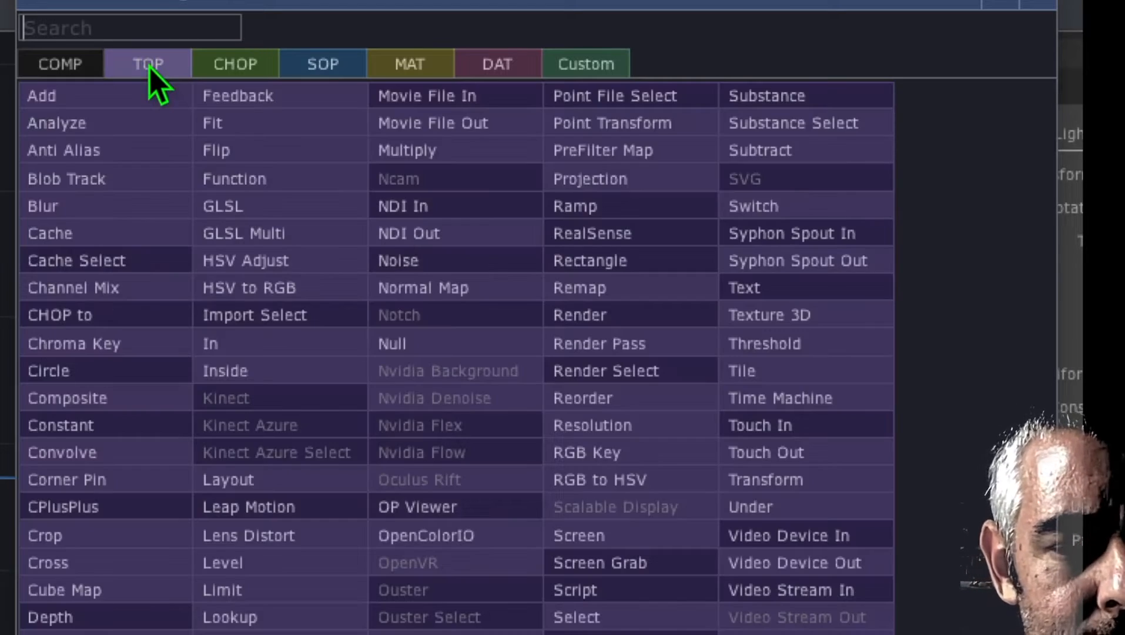
pyautogui.click(608, 267)
pyautogui.click(602, 497)
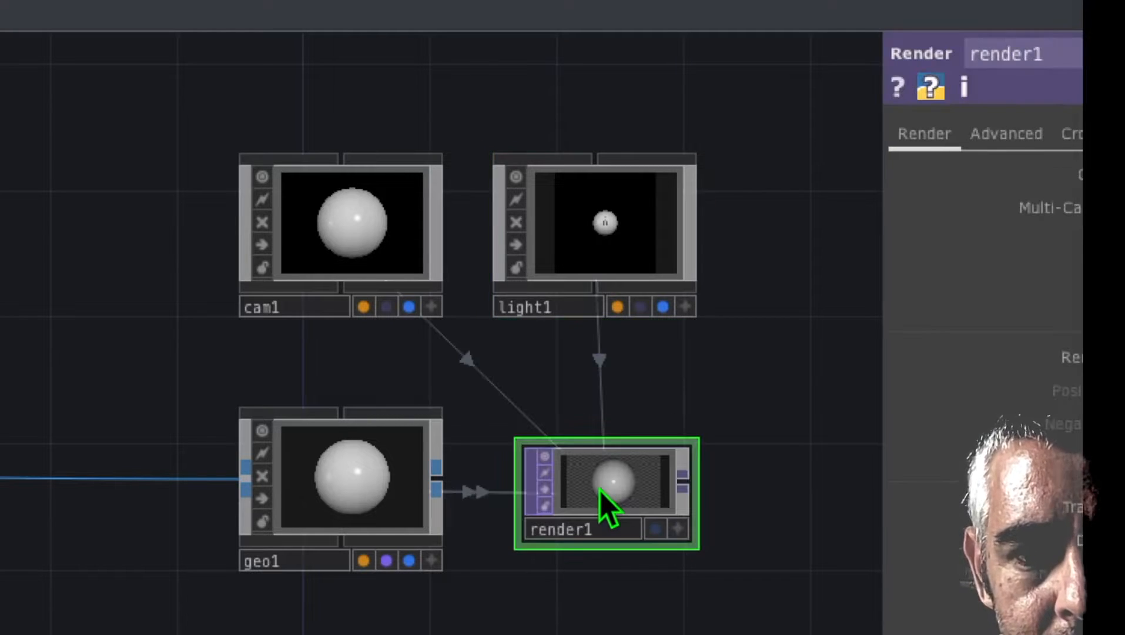
pyautogui.moveTo(583, 594); pyautogui.dragTo(541, 539)
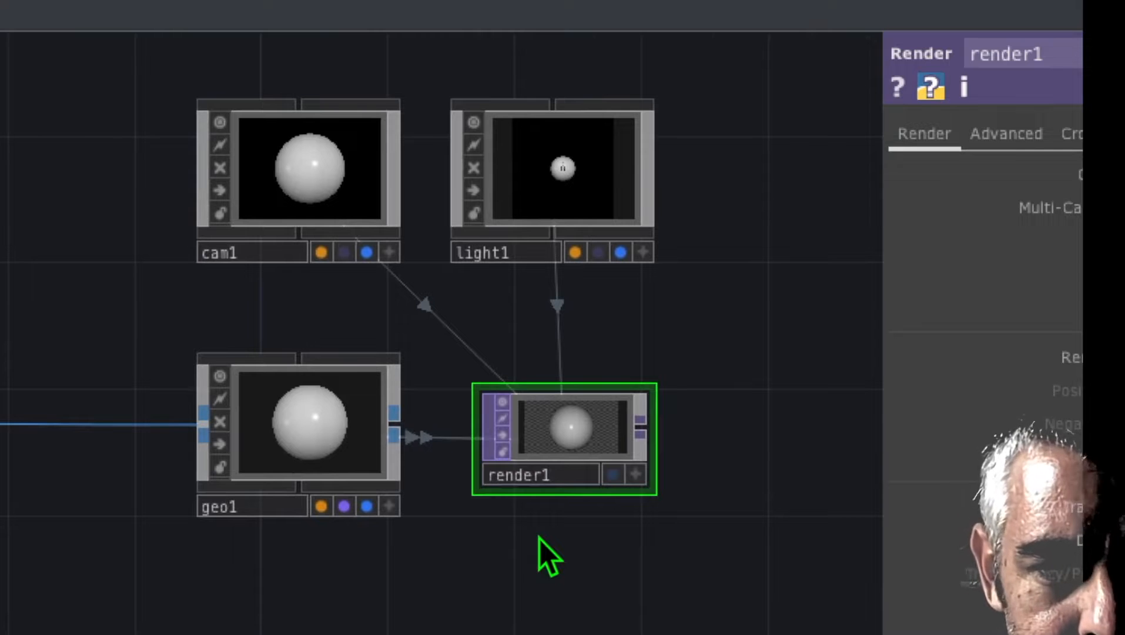
pyautogui.click(614, 474)
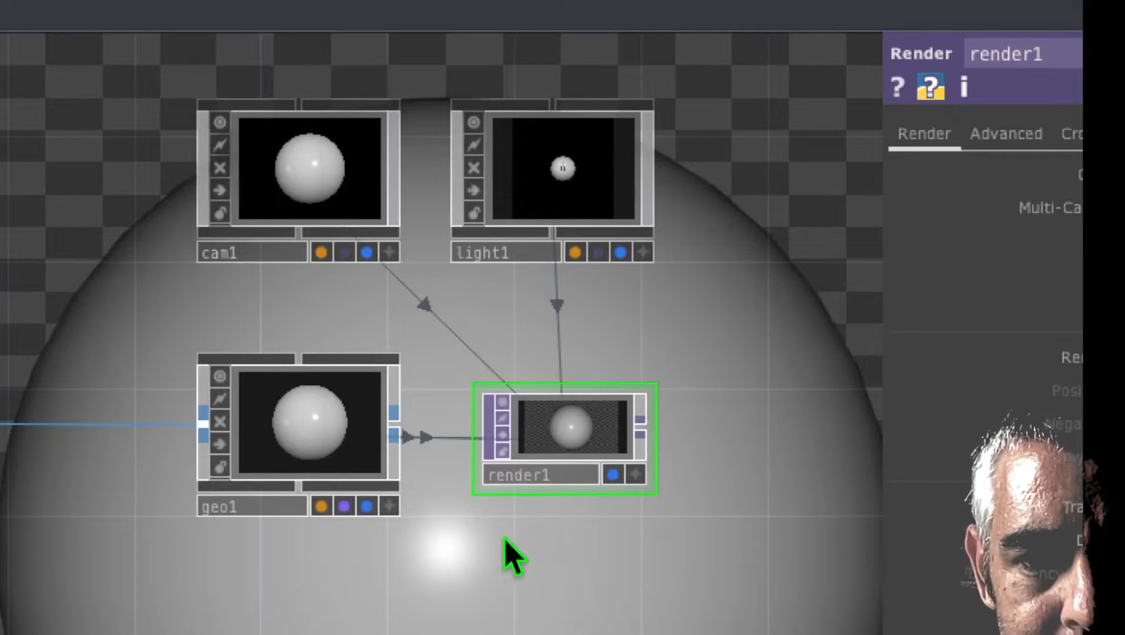
# Step: Set the sphere's radius to 0.6 on all three axes and its Y center to -0.4
pyautogui.moveTo(486, 538); pyautogui.dragTo(553, 484)
pyautogui.moveTo(266, 298); pyautogui.dragTo(309, 281)
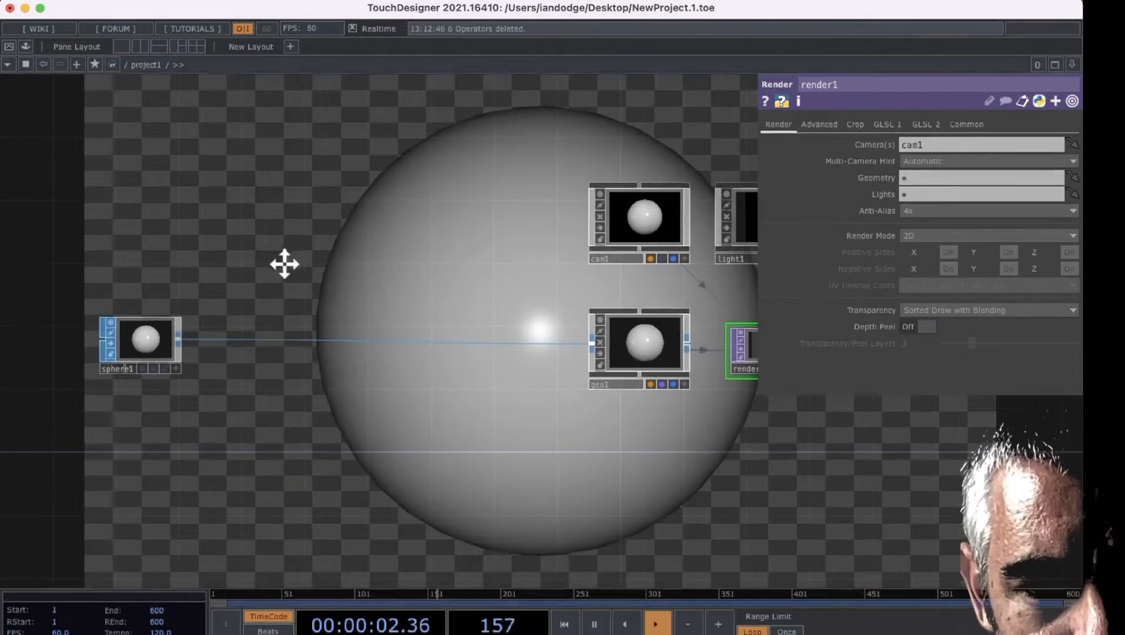
pyautogui.moveTo(278, 271); pyautogui.dragTo(373, 254)
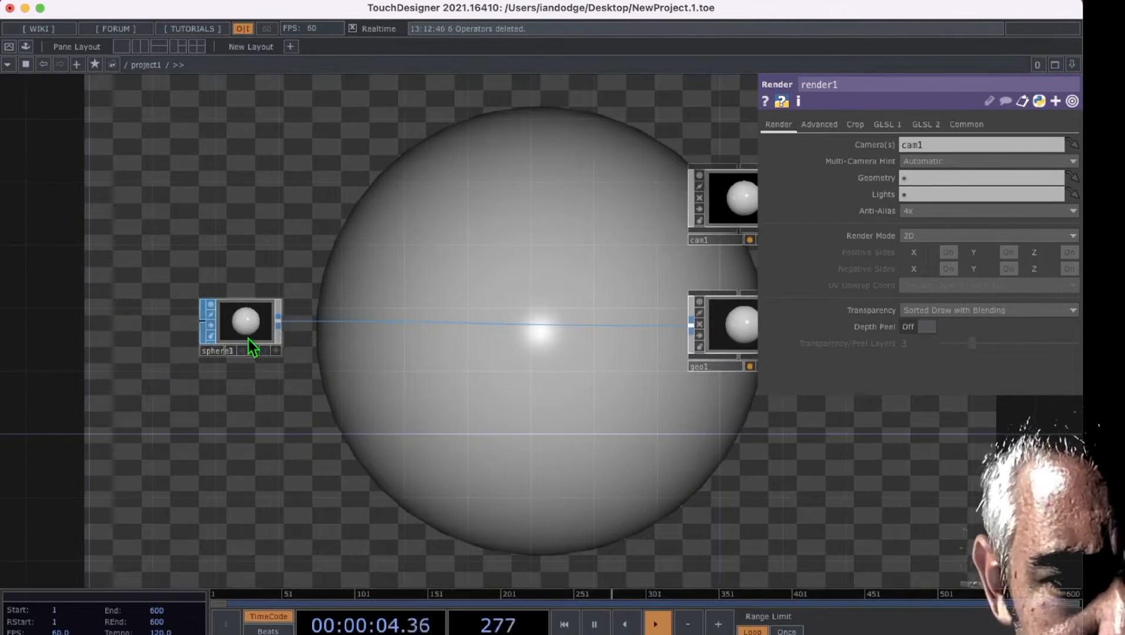
pyautogui.click(249, 339)
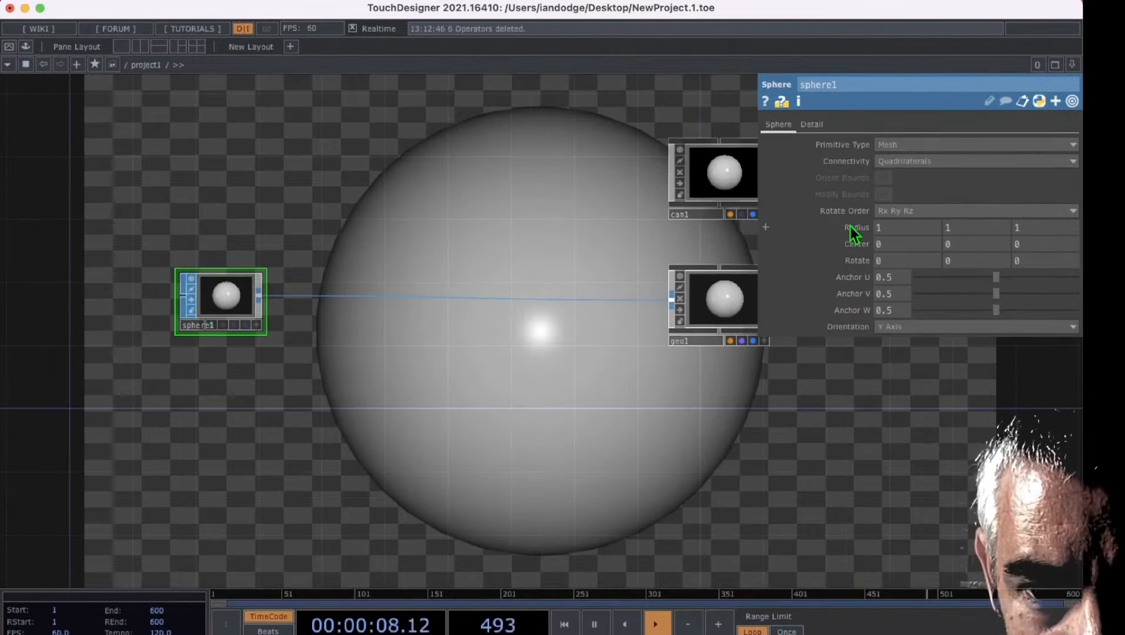
pyautogui.moveTo(850, 225); pyautogui.dragTo(844, 200, button='middle')
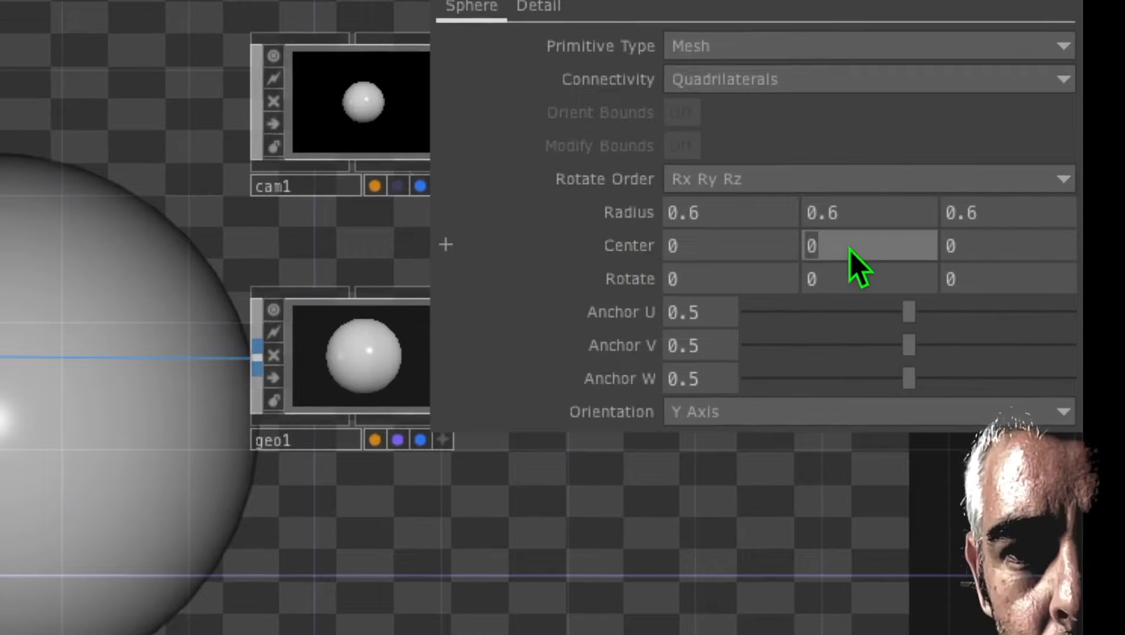
pyautogui.moveTo(850, 250); pyautogui.dragTo(793, 250, button='middle')
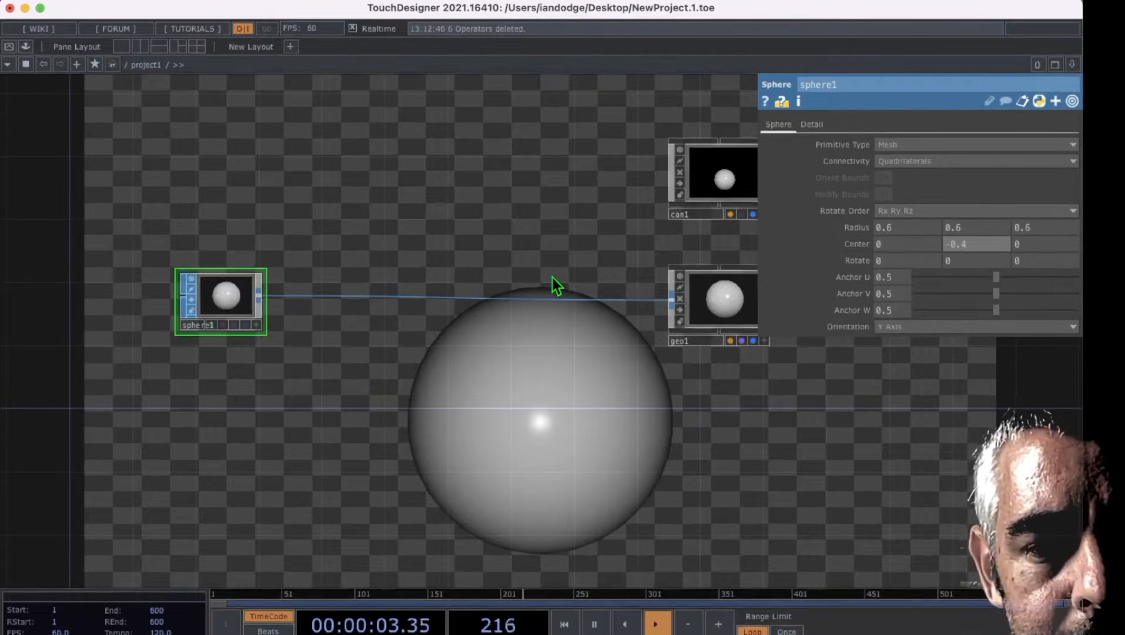
# Step: Add a second Sphere SOP below the first one
pyautogui.moveTo(244, 384); pyautogui.dragTo(304, 322)
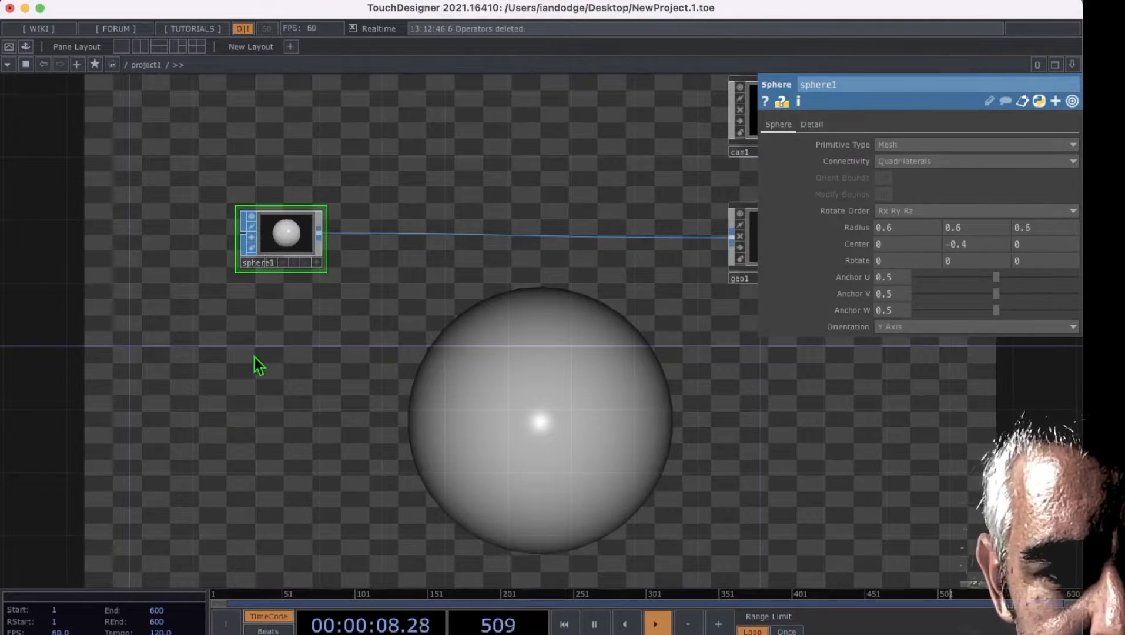
pyautogui.press('Tab')
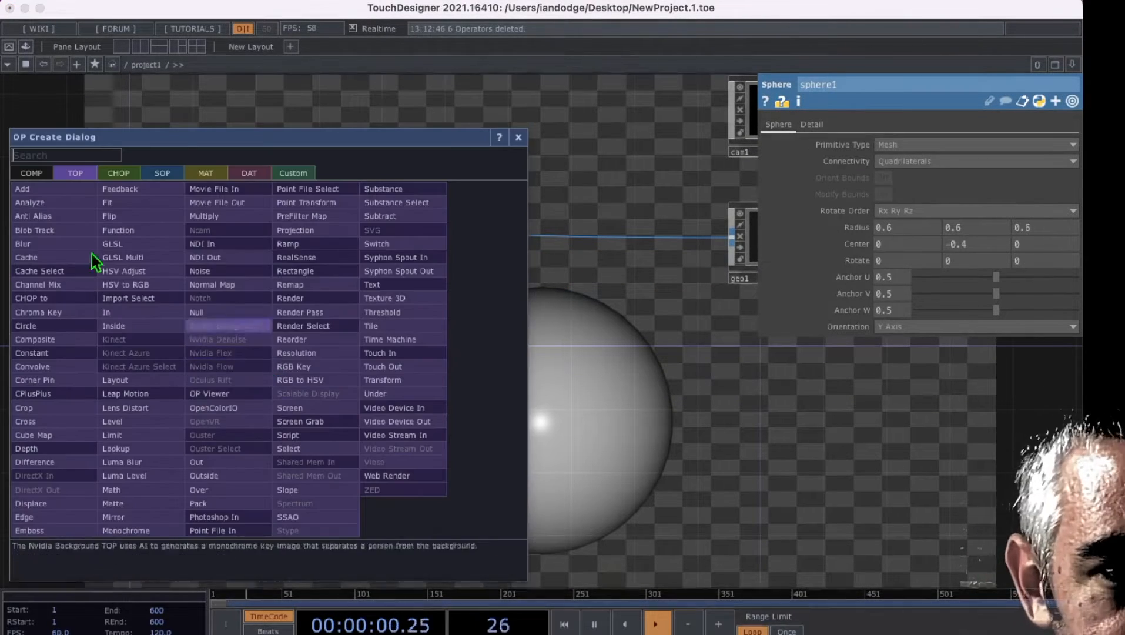
pyautogui.click(164, 174)
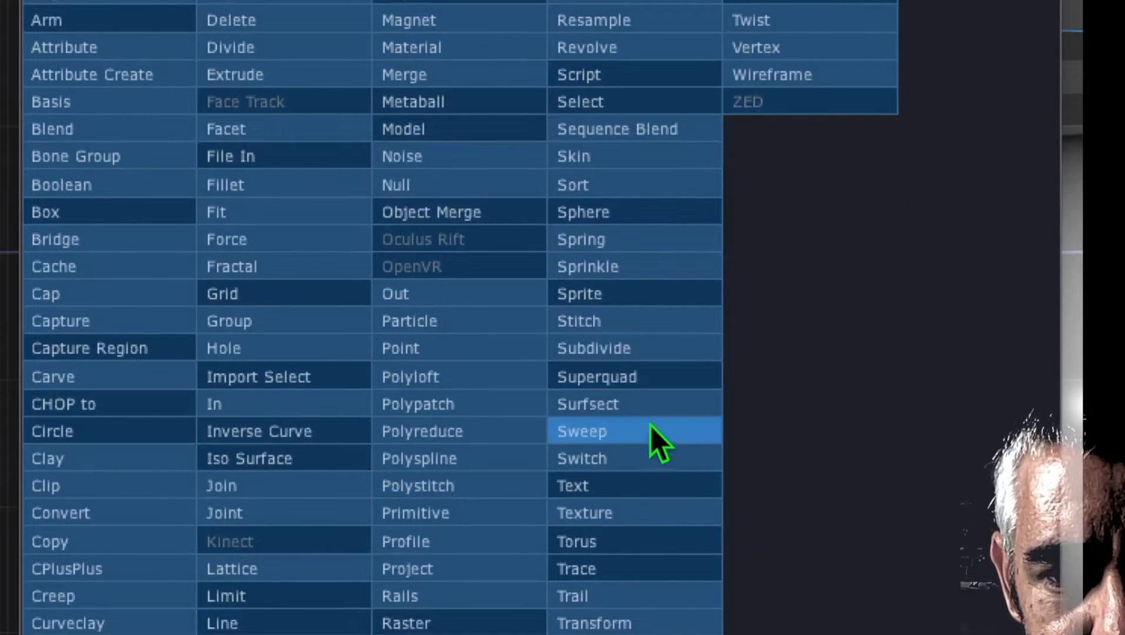
pyautogui.click(617, 212)
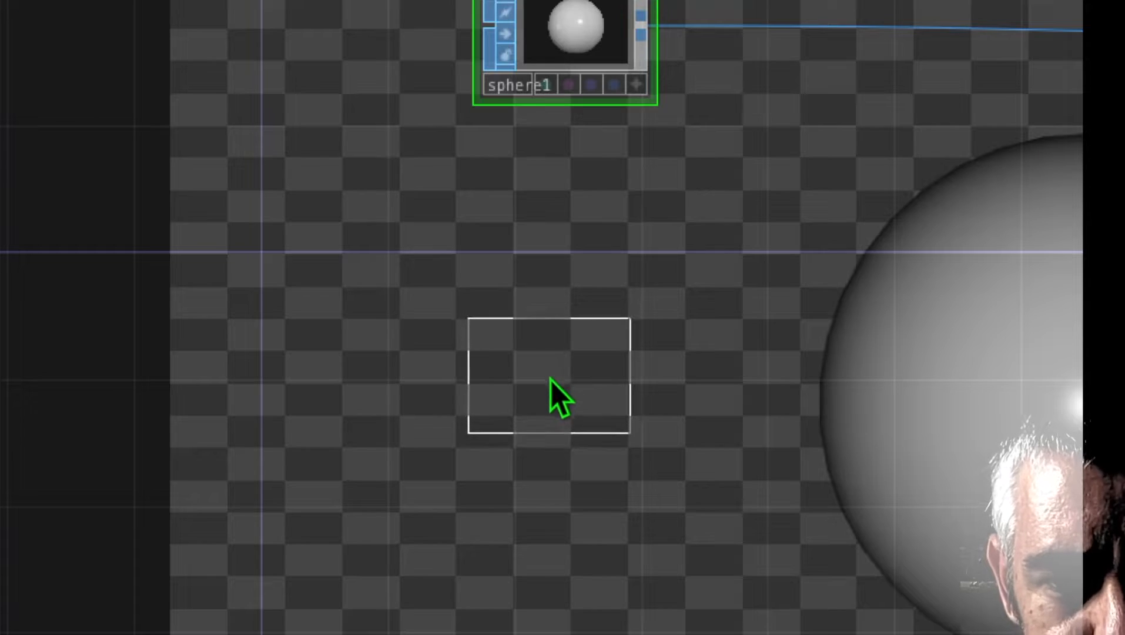
pyautogui.click(553, 378)
# Step: Add a second Geometry COMP below the first, wired to the second sphere's output
pyautogui.moveTo(569, 402); pyautogui.dragTo(582, 352)
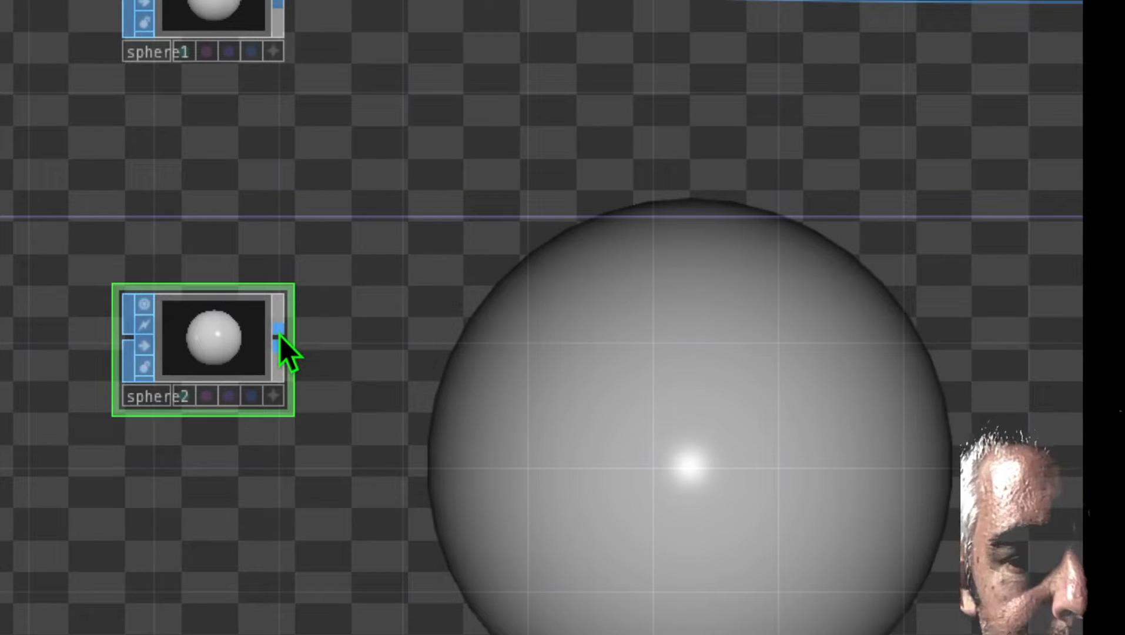
pyautogui.rightClick(280, 336)
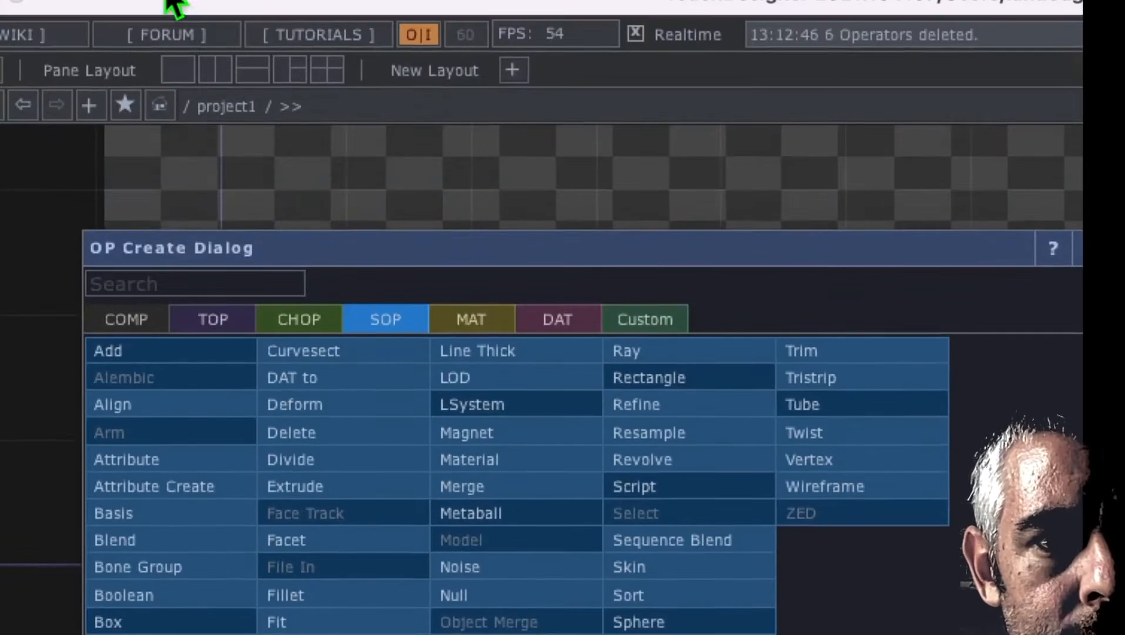
pyautogui.click(150, 318)
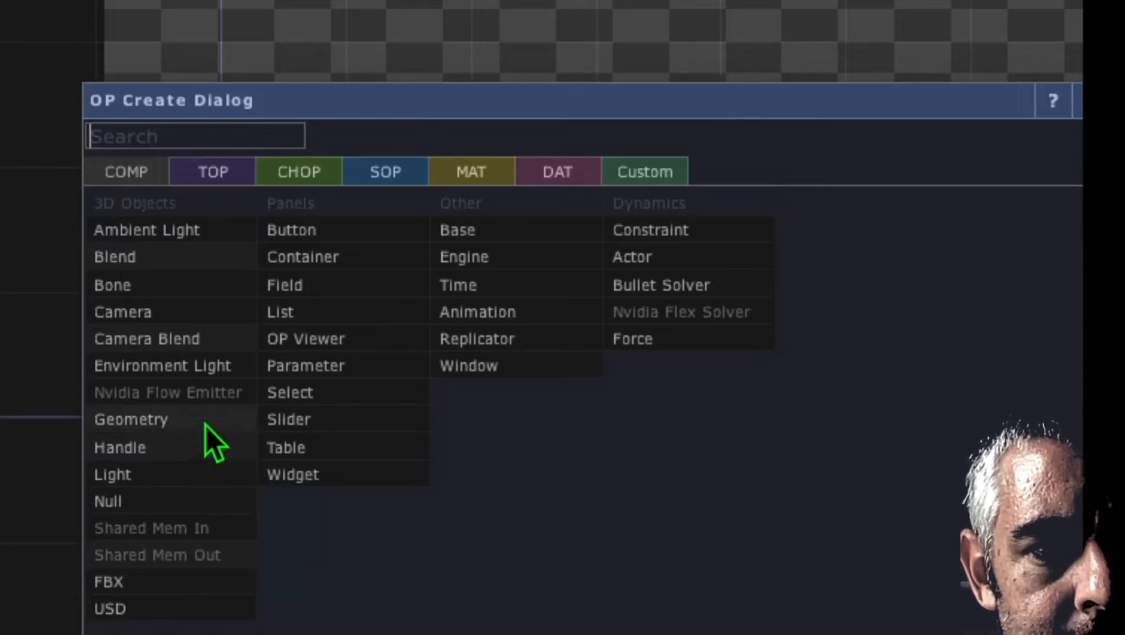
pyautogui.click(200, 427)
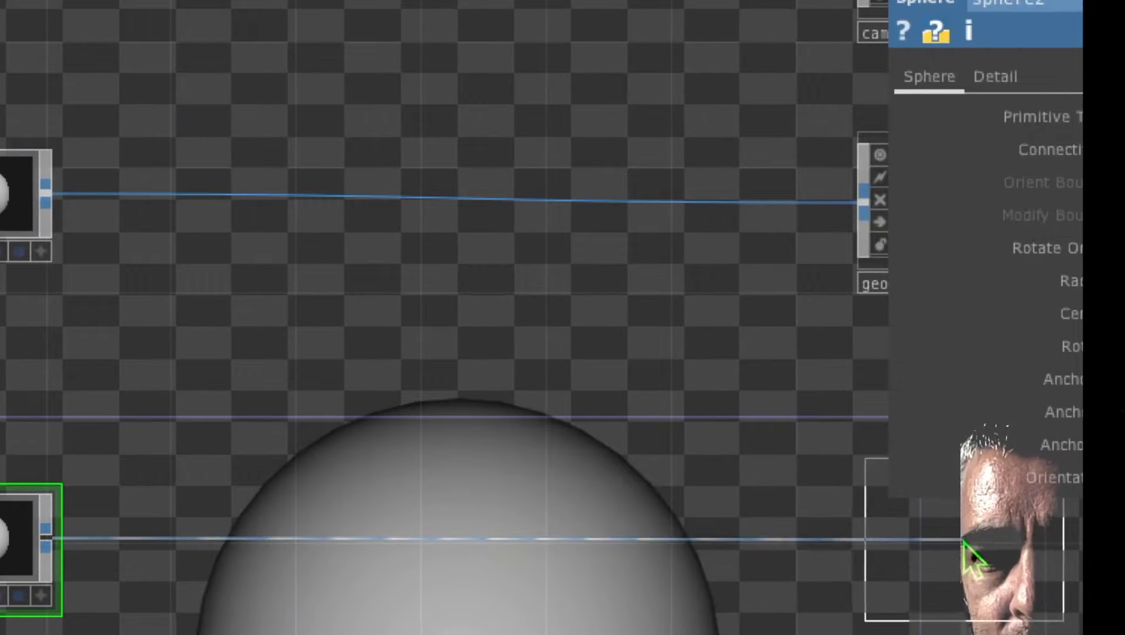
pyautogui.click(959, 547)
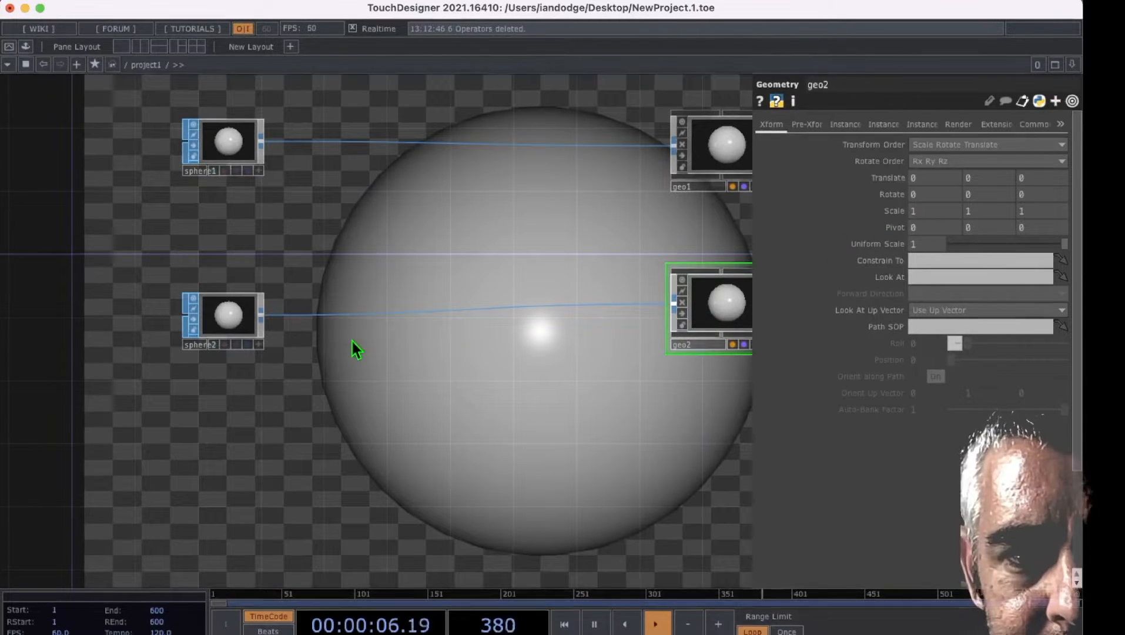
# Step: Set the second sphere's radius to 0.4 on all three axes and raise its Y center to about 0.1
pyautogui.click(225, 327)
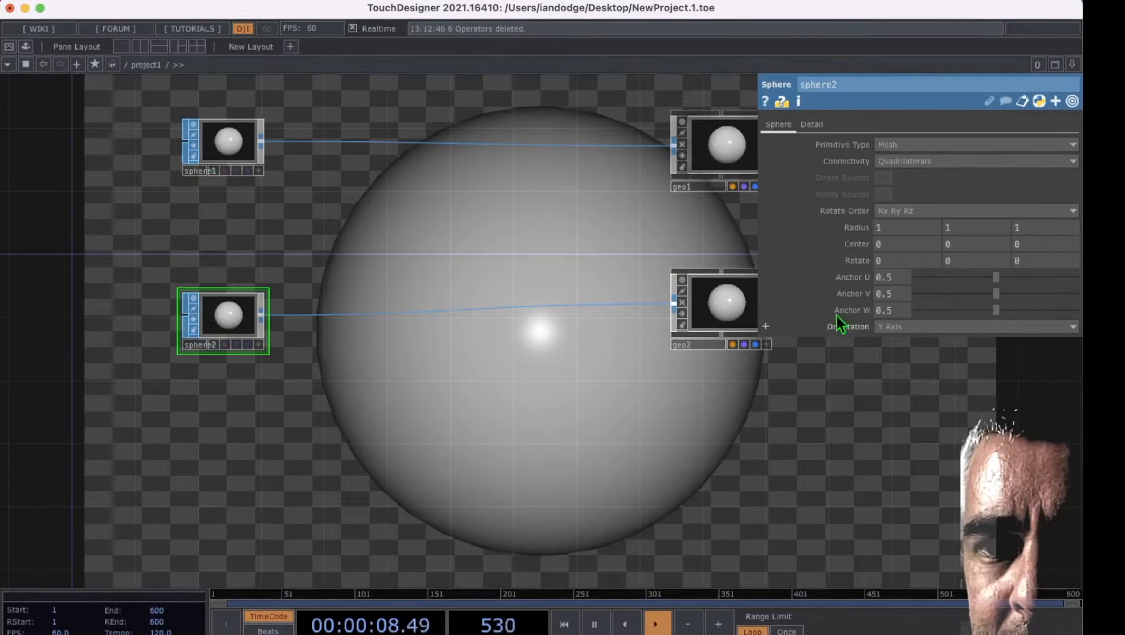
pyautogui.moveTo(858, 229); pyautogui.dragTo(850, 201)
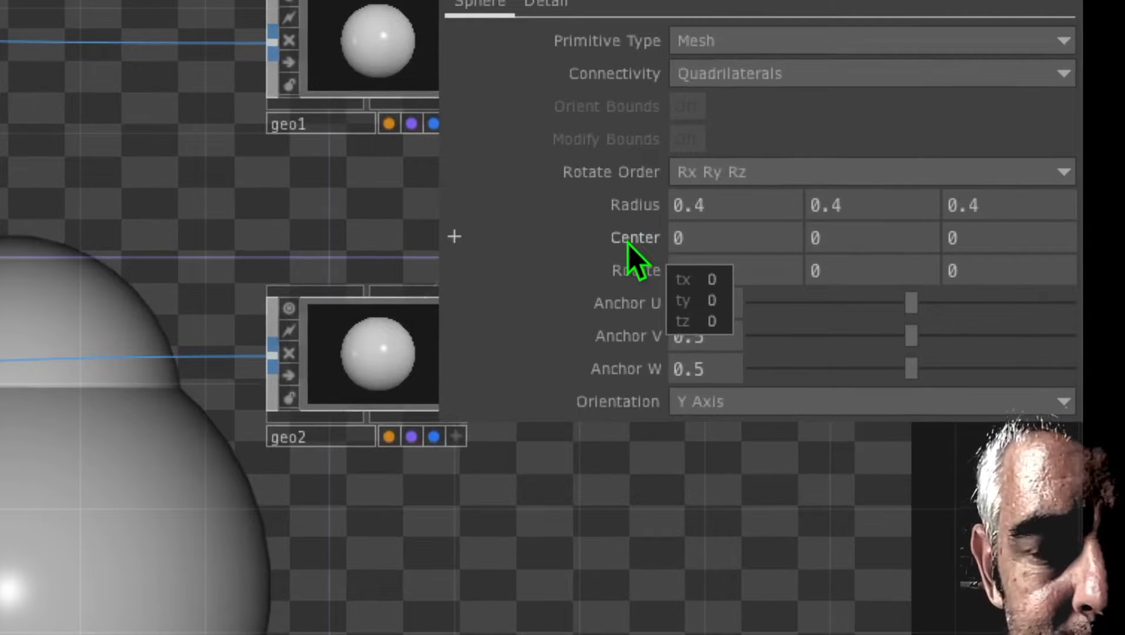
pyautogui.click(841, 240)
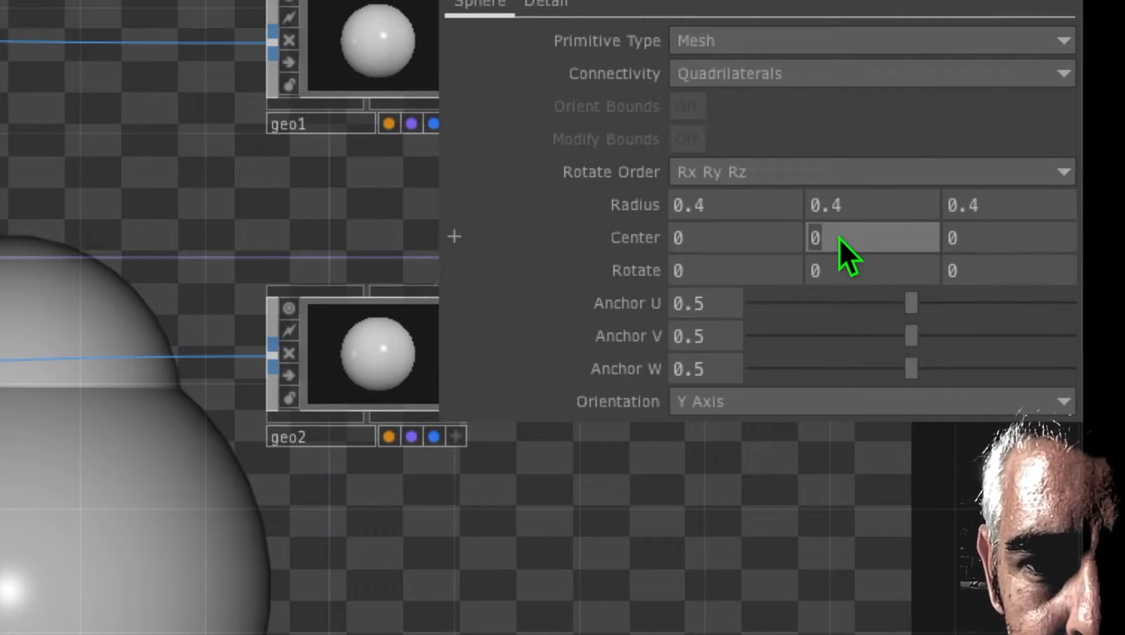
pyautogui.moveTo(841, 239); pyautogui.dragTo(829, 179, button='middle')
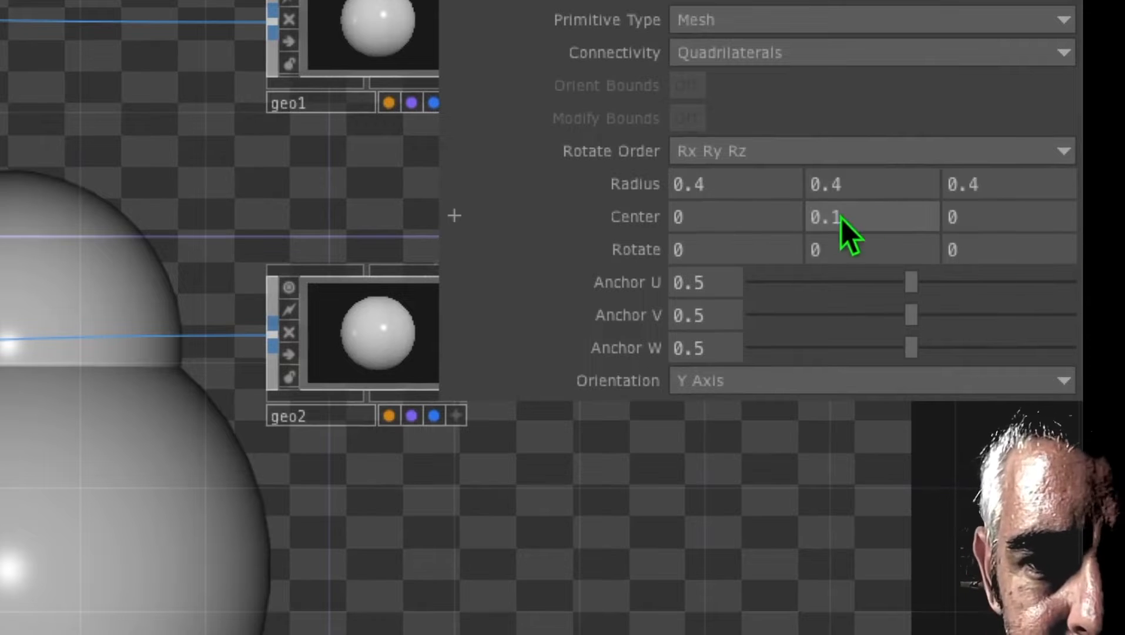
pyautogui.moveTo(851, 217)
pyautogui.mouseDown(button='middle')
pyautogui.moveTo(849, 247)
pyautogui.moveTo(905, 245)
pyautogui.moveTo(851, 217)
pyautogui.mouseUp(button='middle')
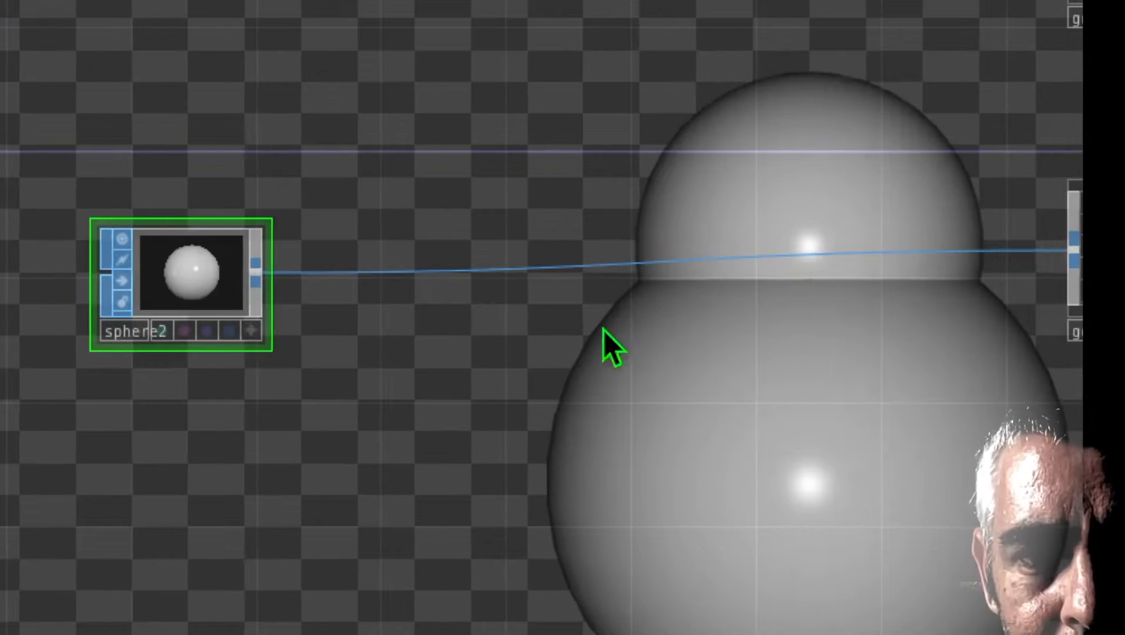
# Step: Insert a Carve SOP into the wire between the second sphere and its geometry
pyautogui.rightClick(394, 273)
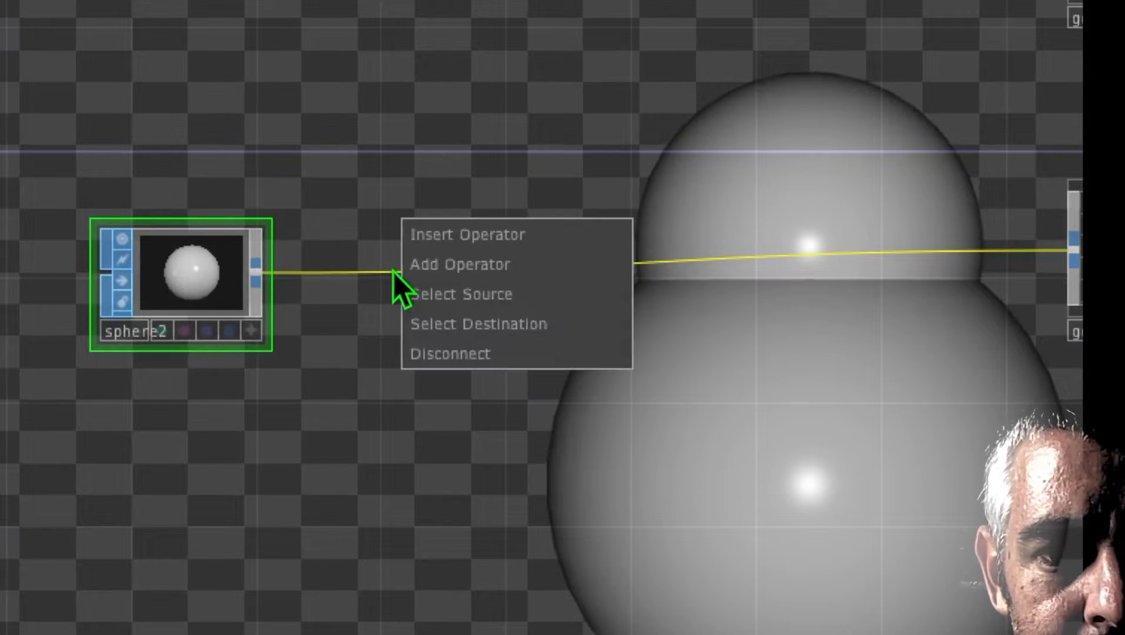
pyautogui.click(451, 243)
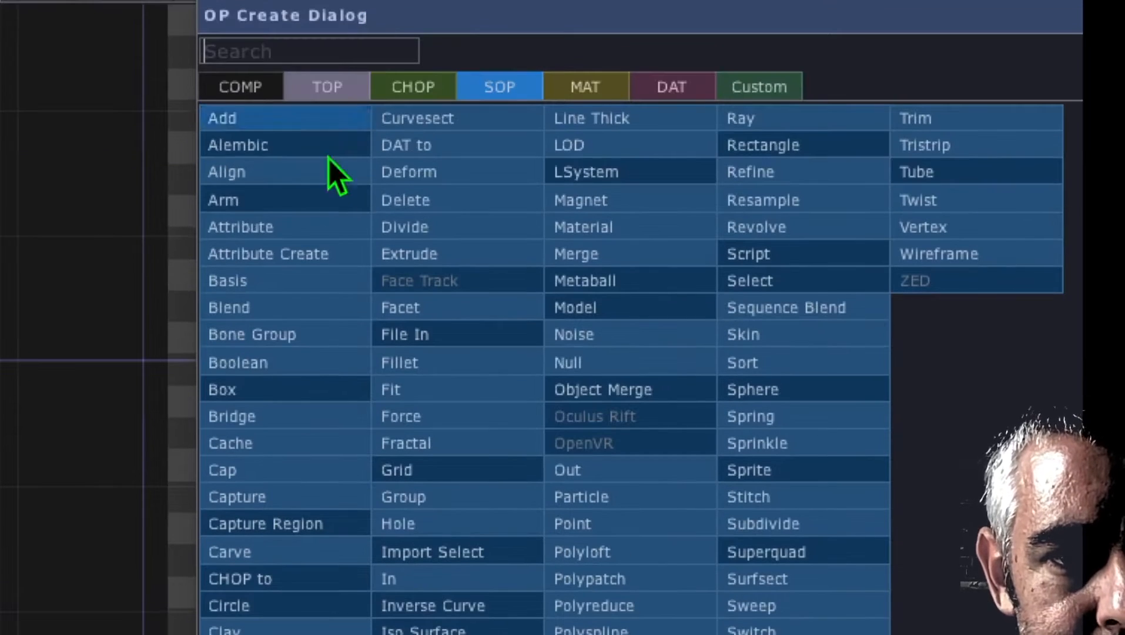
pyautogui.click(292, 554)
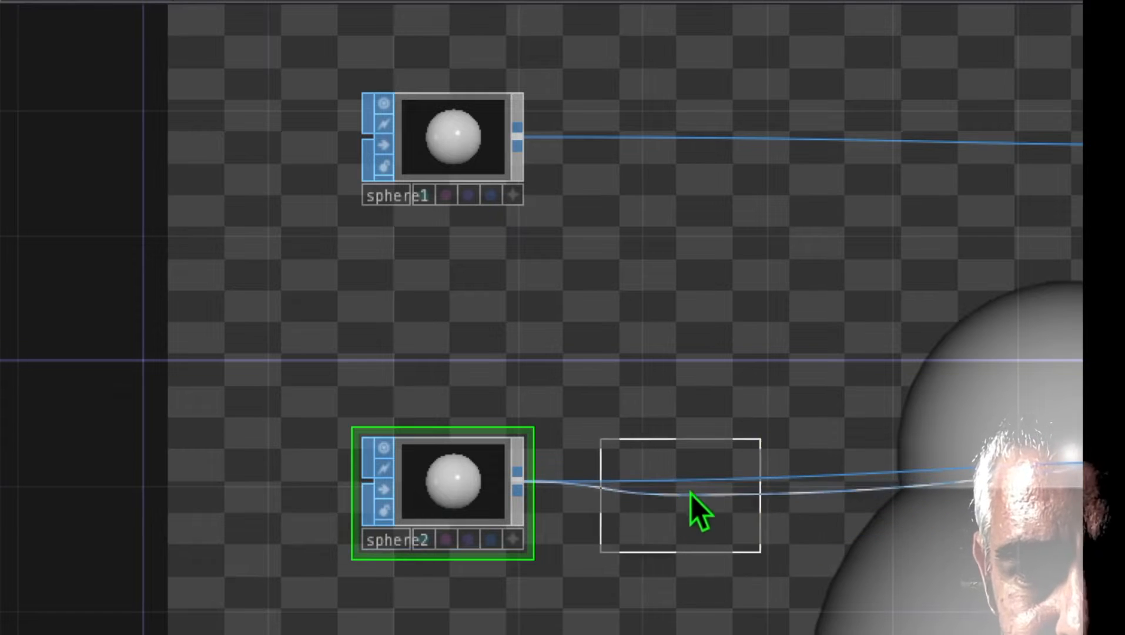
pyautogui.click(692, 489)
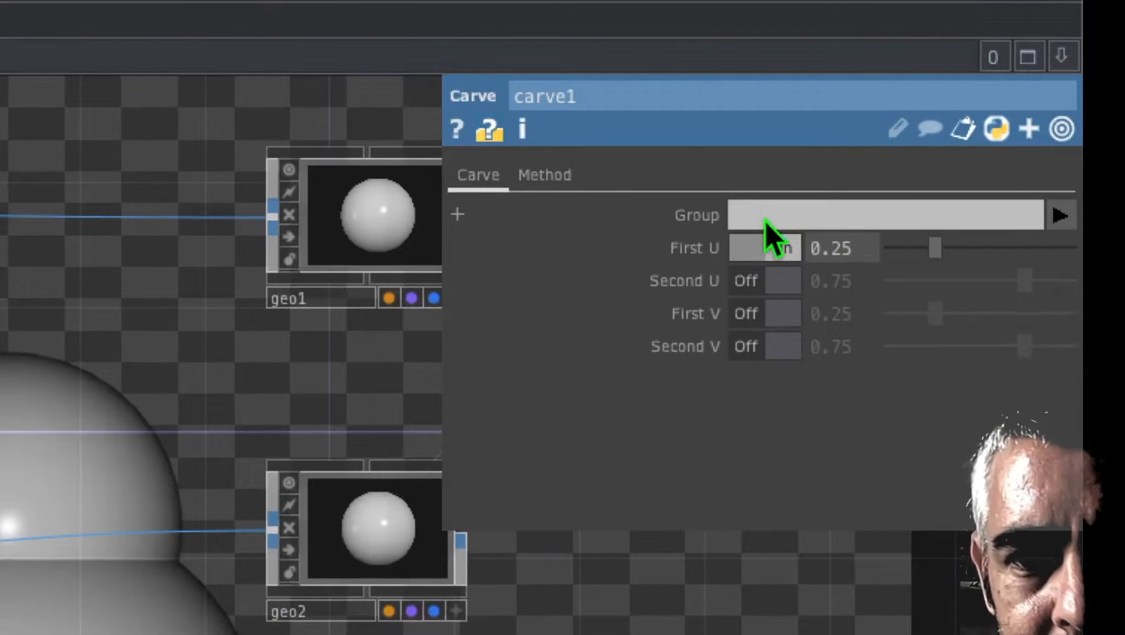
# Step: Turn off the Carve's First U and enable First V with a value of 0.542
pyautogui.click(766, 243)
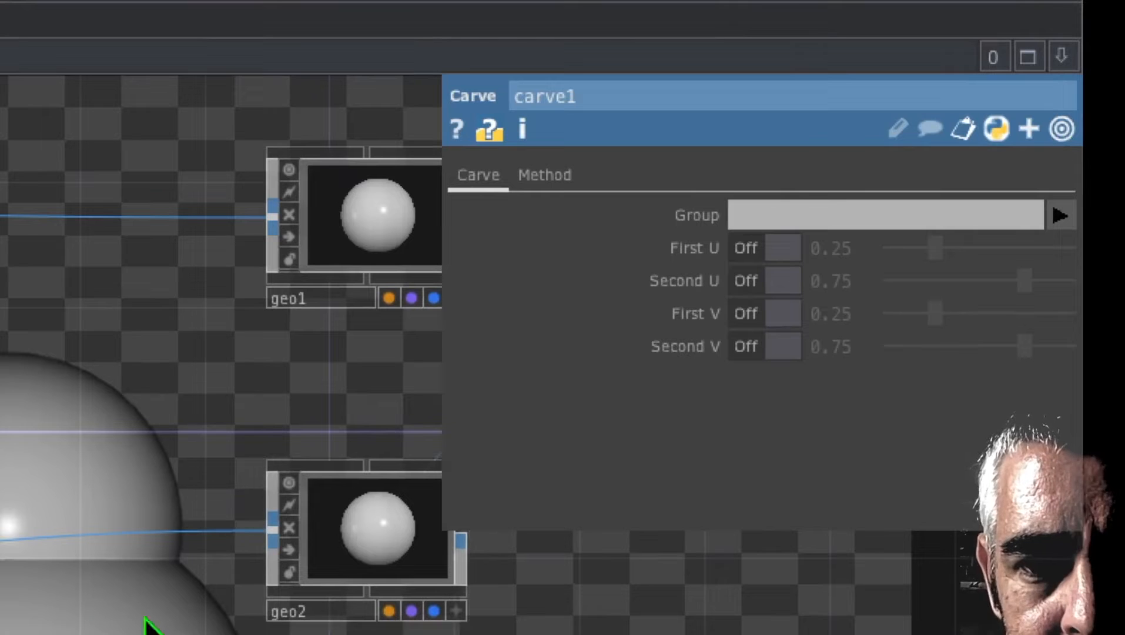
pyautogui.click(765, 316)
pyautogui.click(856, 314)
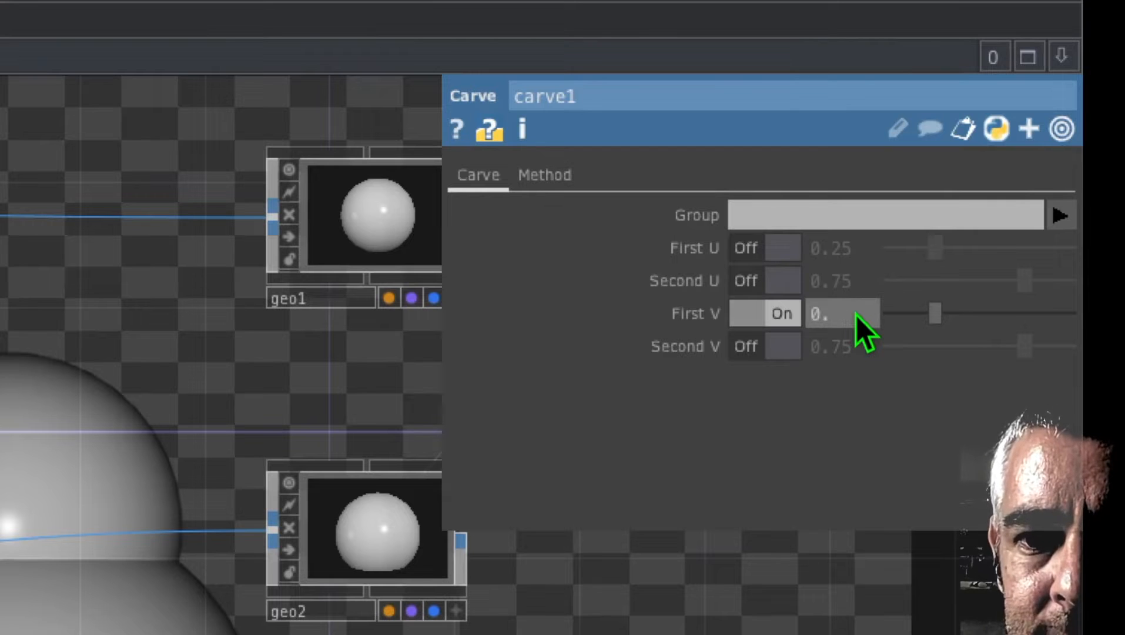
pyautogui.write('0.542')
pyautogui.press('Return')
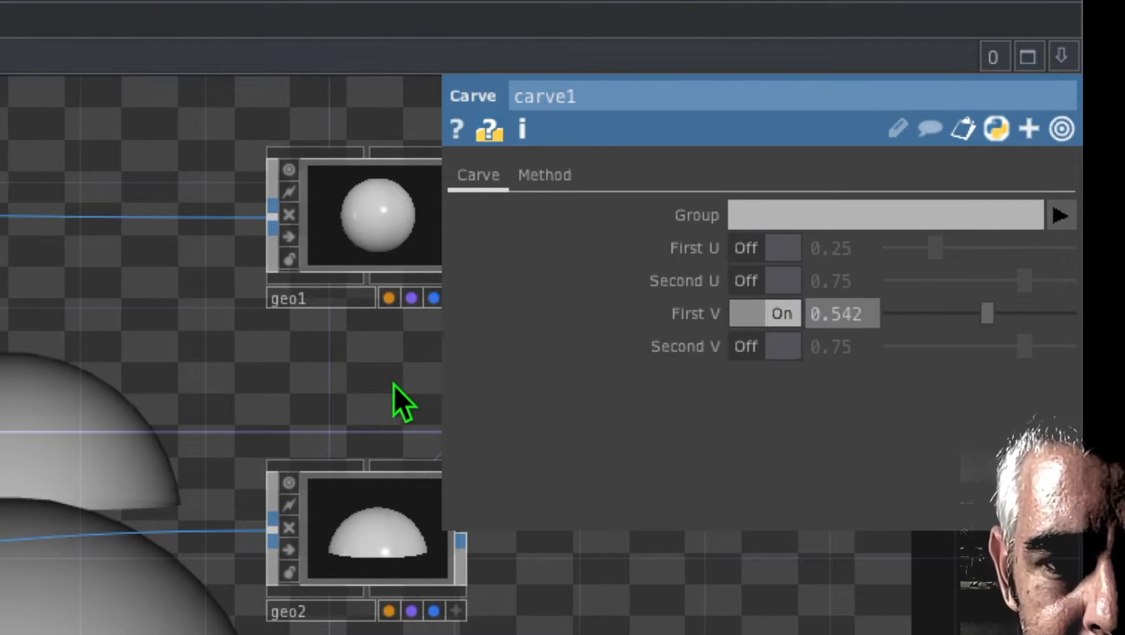
# Step: Insert a Cap SOP into the wire between the Carve and the second geometry
pyautogui.moveTo(259, 414); pyautogui.dragTo(347, 357)
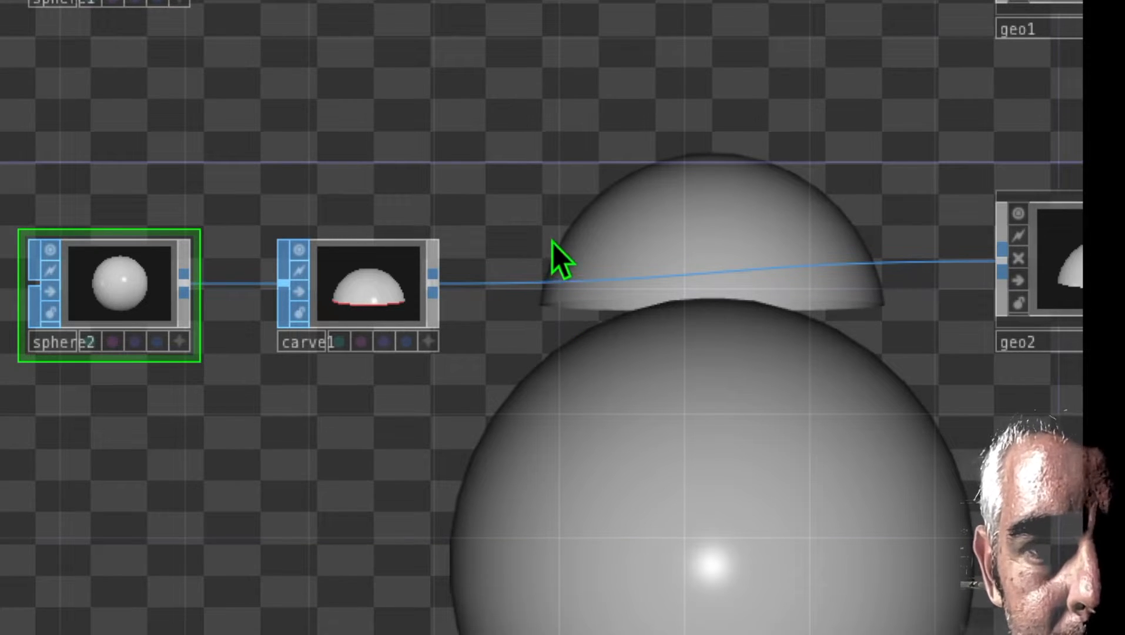
pyautogui.moveTo(553, 251)
pyautogui.mouseDown()
pyautogui.moveTo(492, 236)
pyautogui.moveTo(561, 240)
pyautogui.mouseUp()
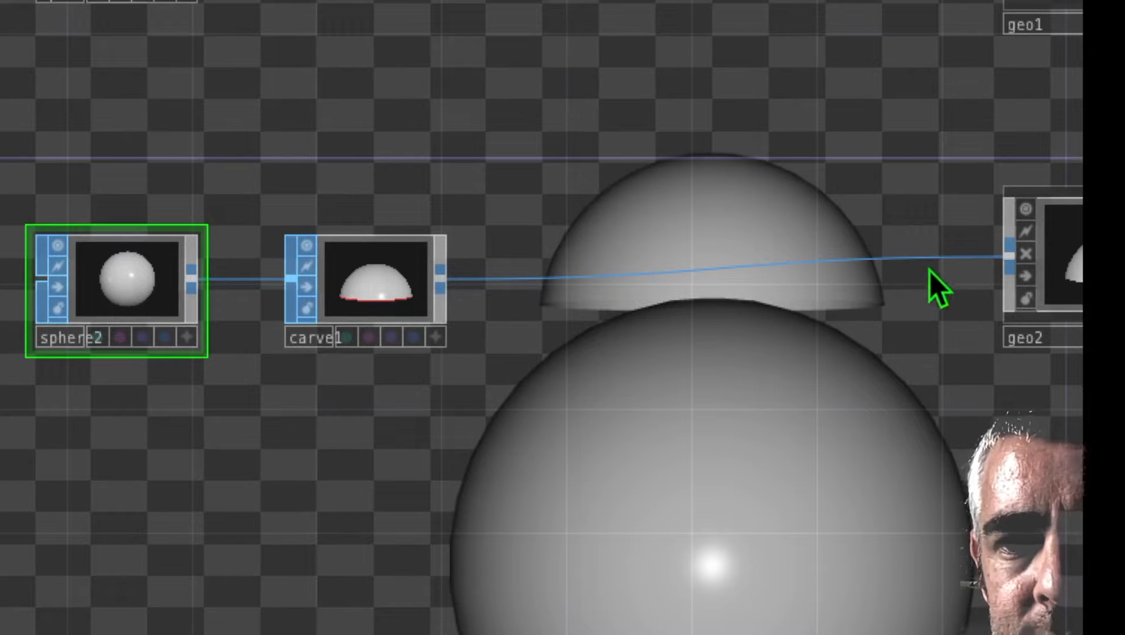
pyautogui.rightClick(527, 280)
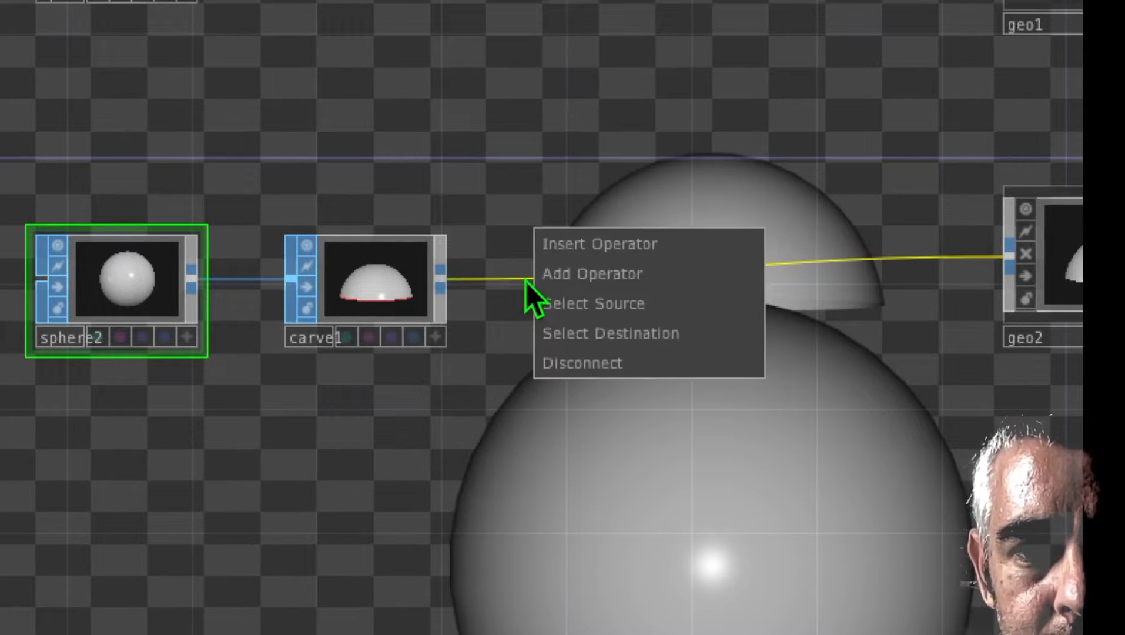
pyautogui.click(556, 257)
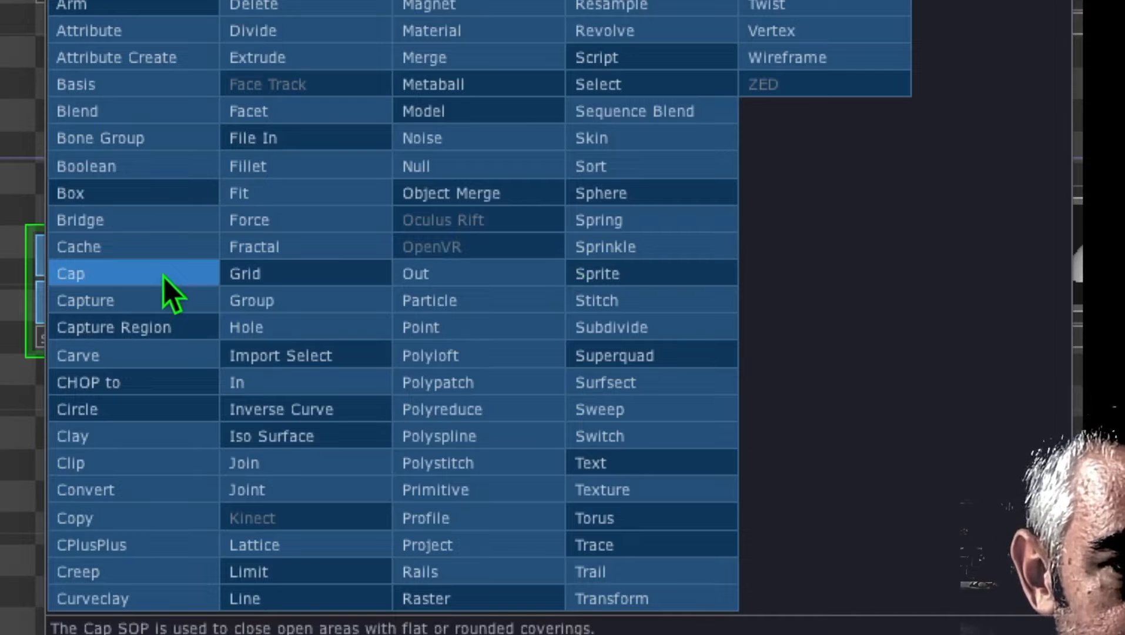
pyautogui.click(135, 277)
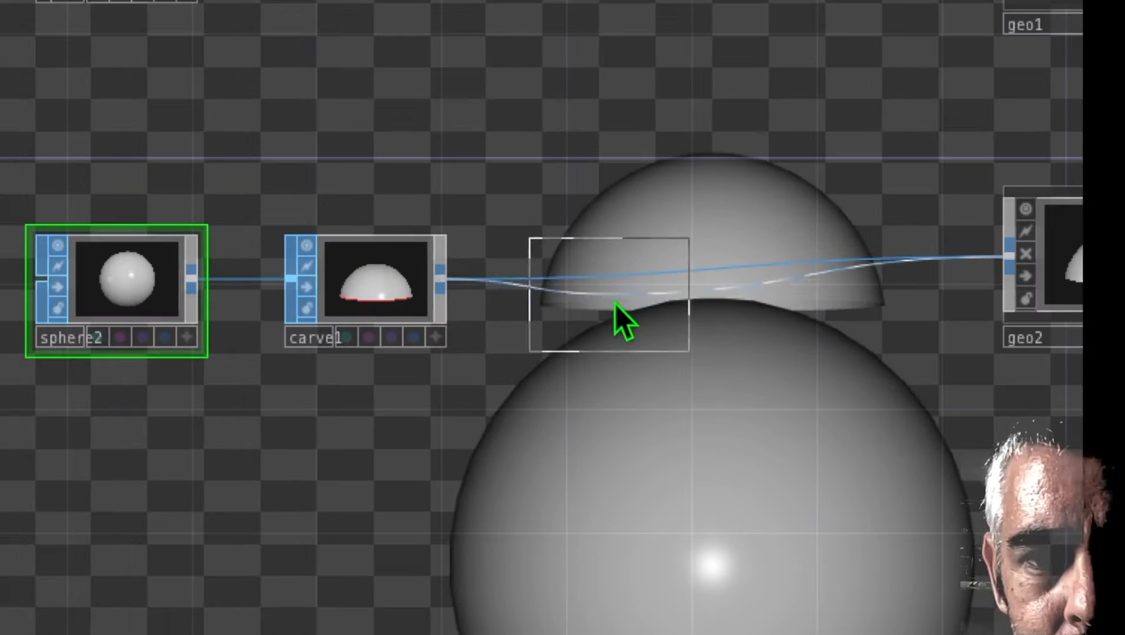
pyautogui.click(560, 287)
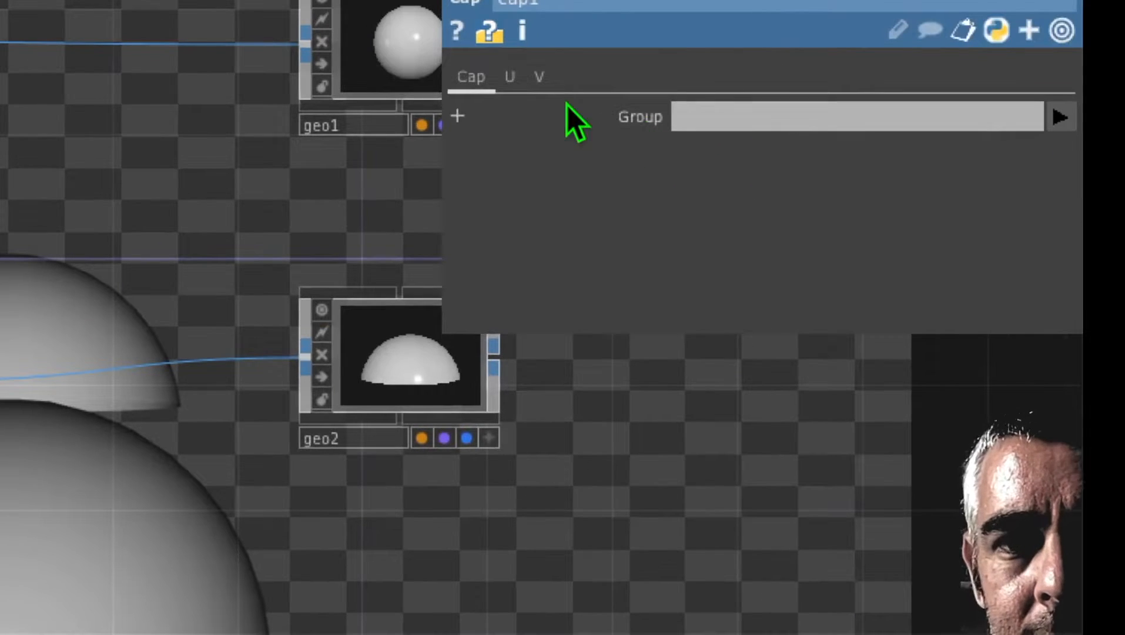
# Step: Set the Cap's First U Cap to End Cap Rounded with 2 divisions and a scale of 0.2
pyautogui.click(511, 78)
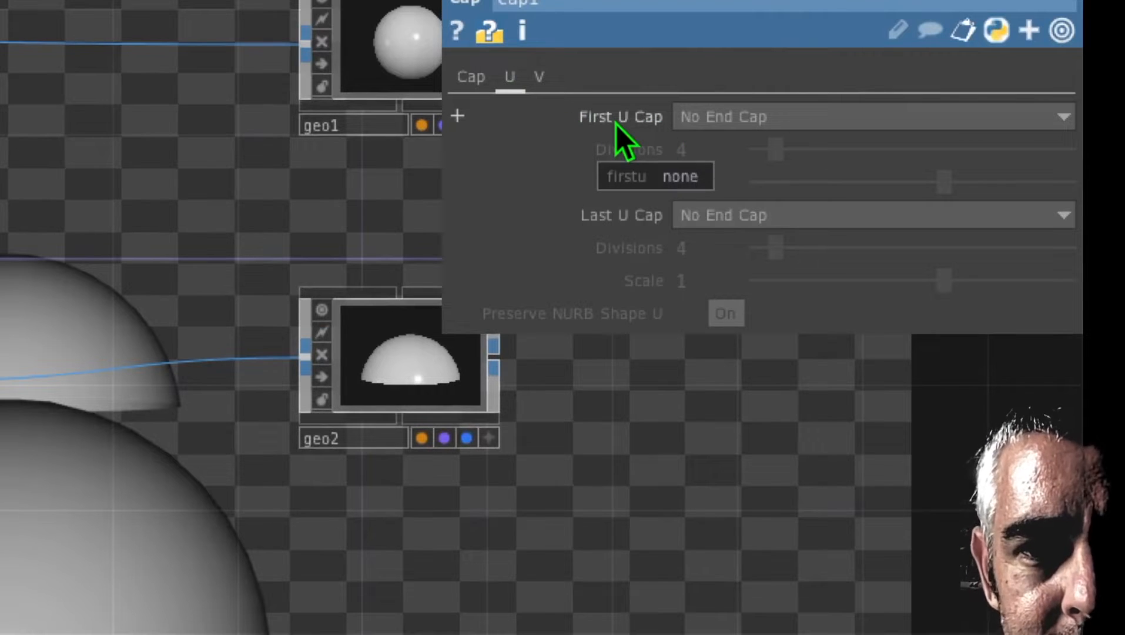
pyautogui.click(762, 113)
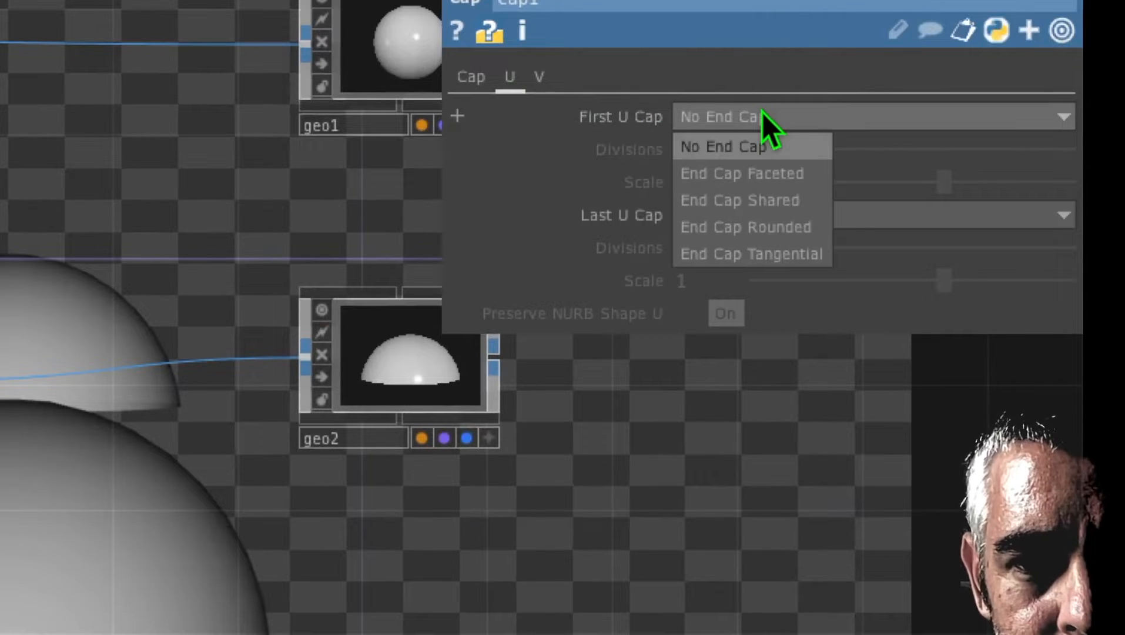
pyautogui.click(739, 233)
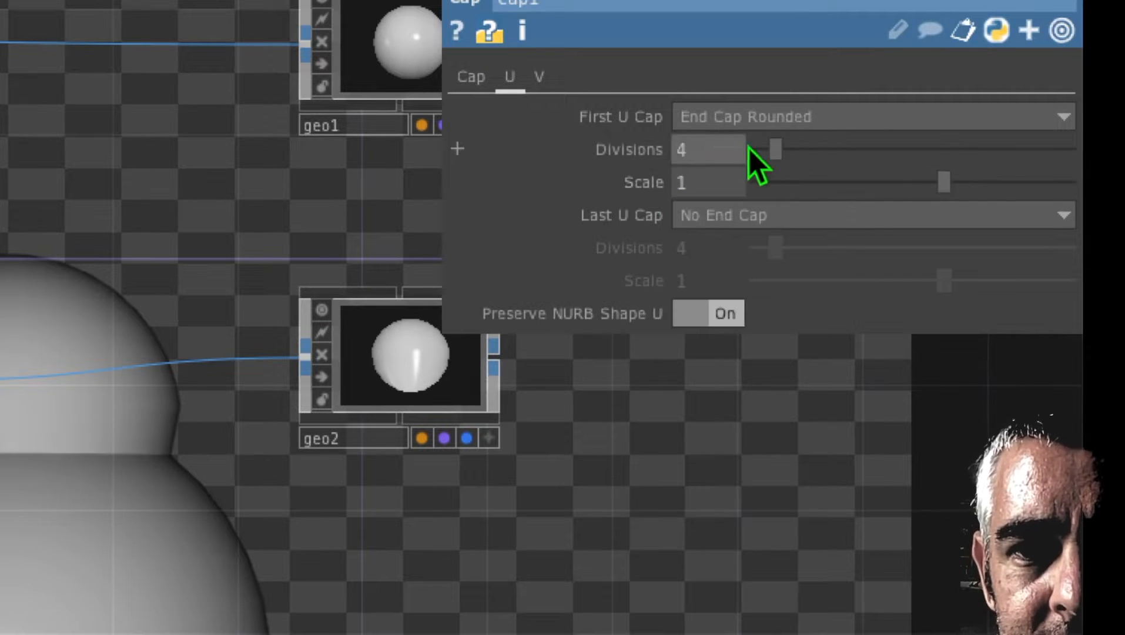
pyautogui.moveTo(773, 151); pyautogui.dragTo(720, 188)
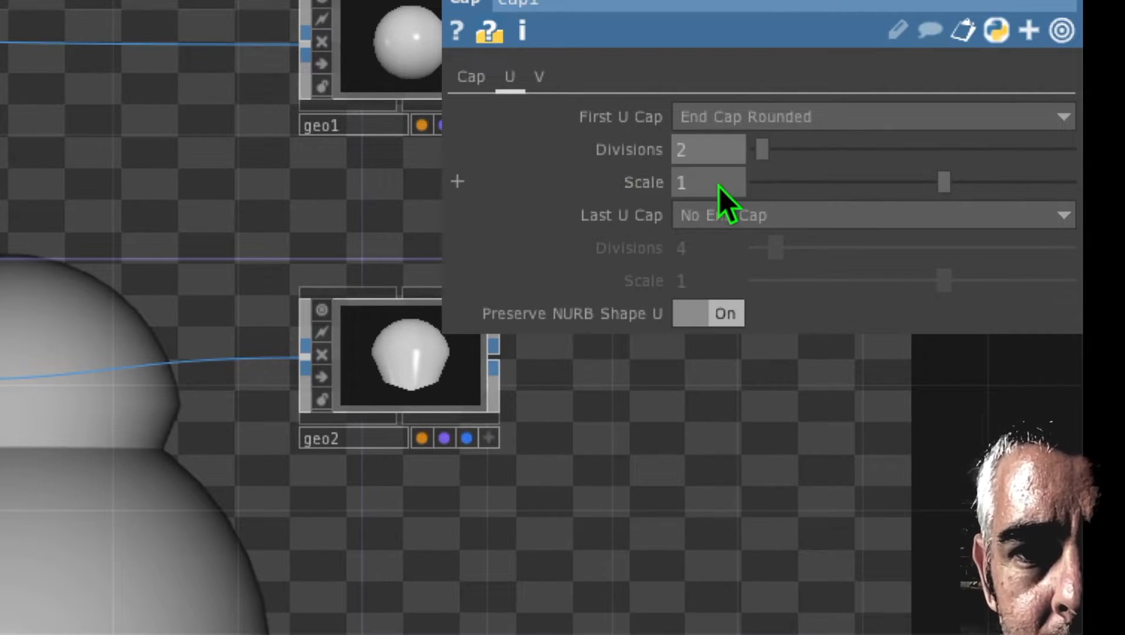
pyautogui.press('BackSpace')
pyautogui.write('0.2')
pyautogui.press('Return')
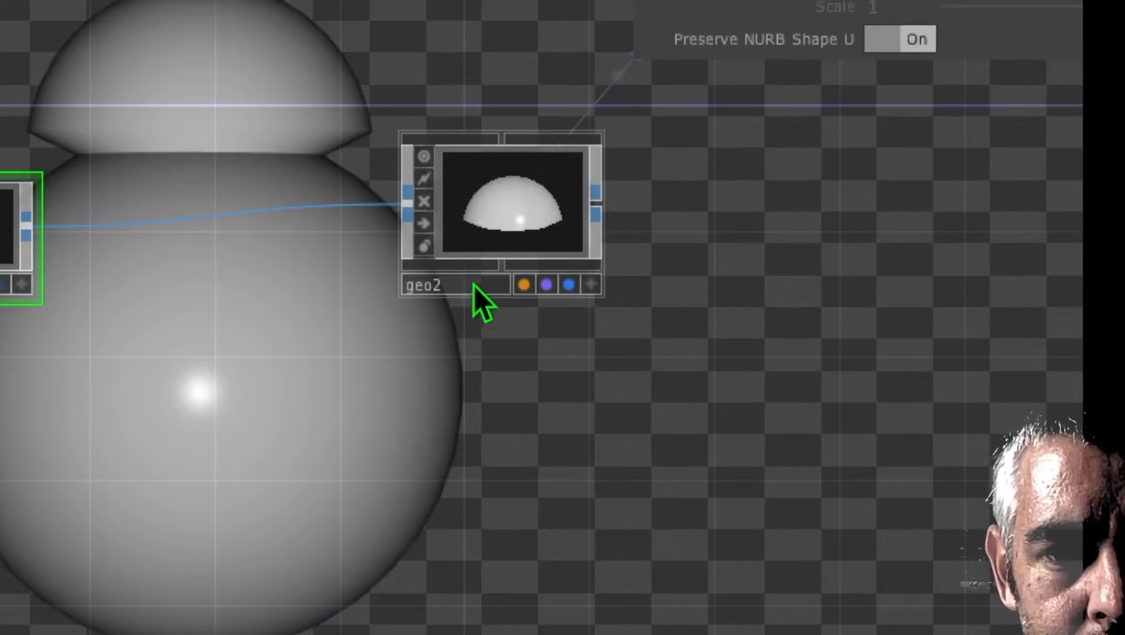
# Step: Add a Phong MAT below the second geometry
pyautogui.press('Tab')
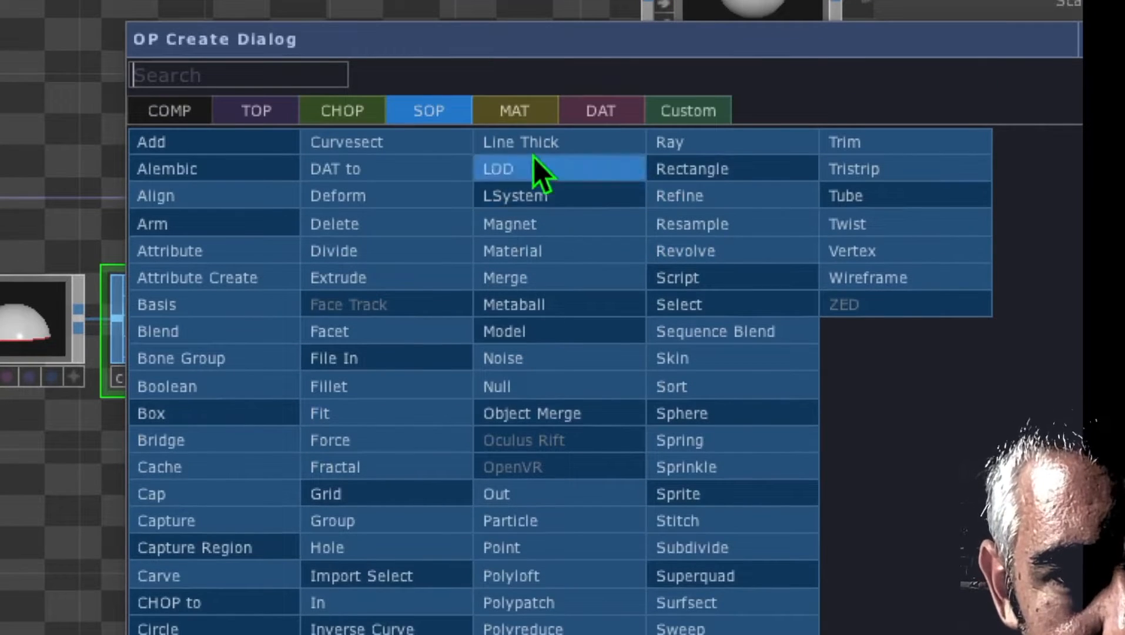
pyautogui.click(520, 112)
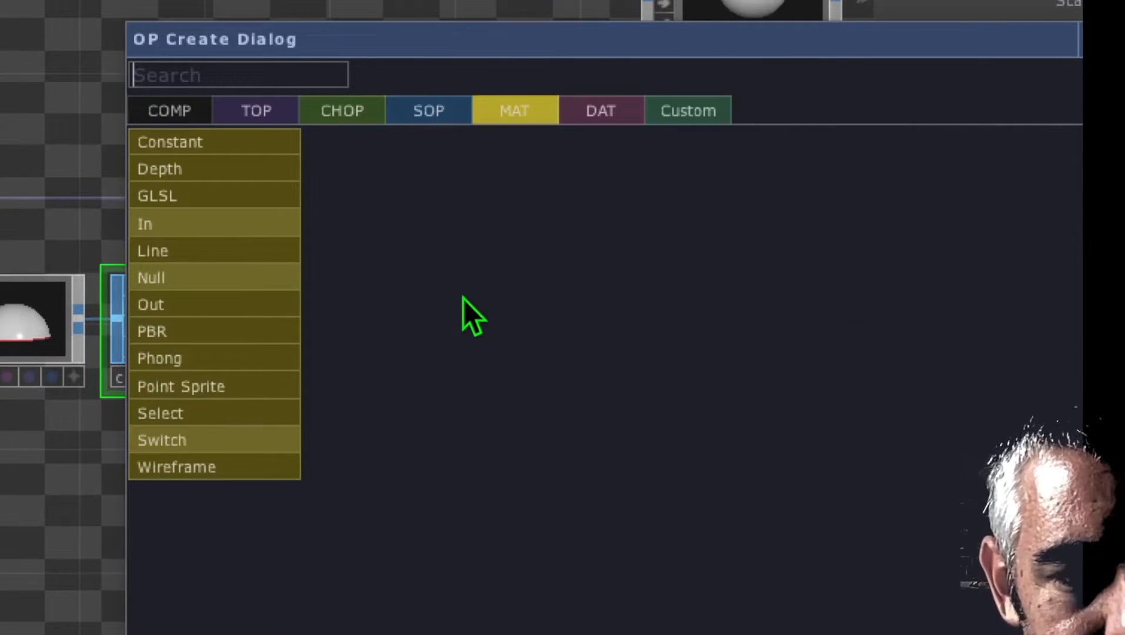
pyautogui.click(234, 359)
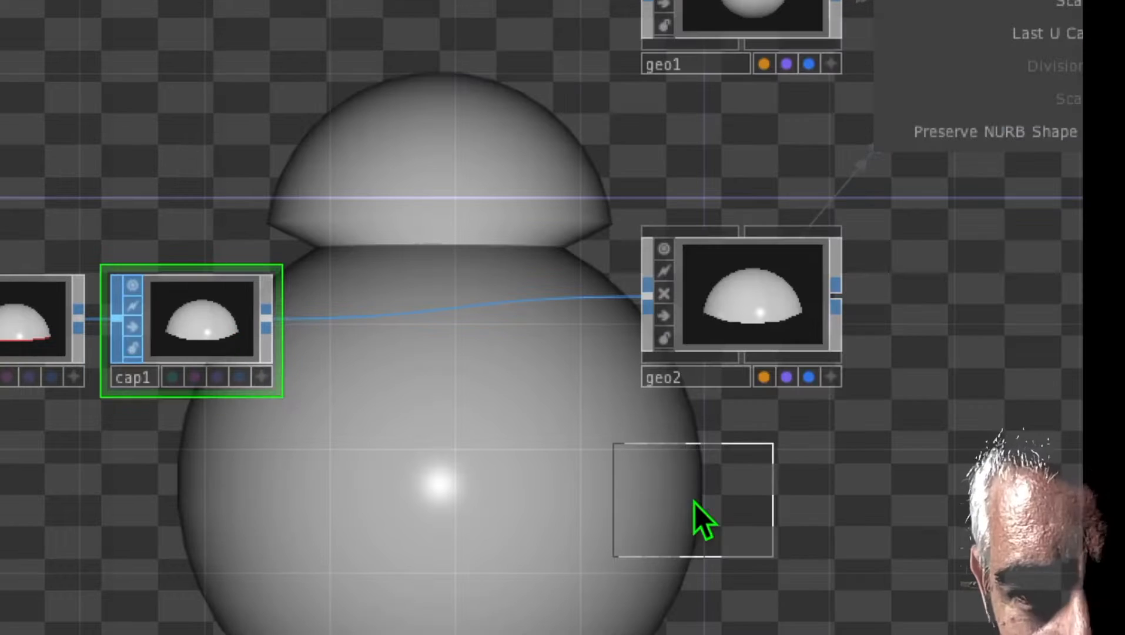
pyautogui.click(734, 523)
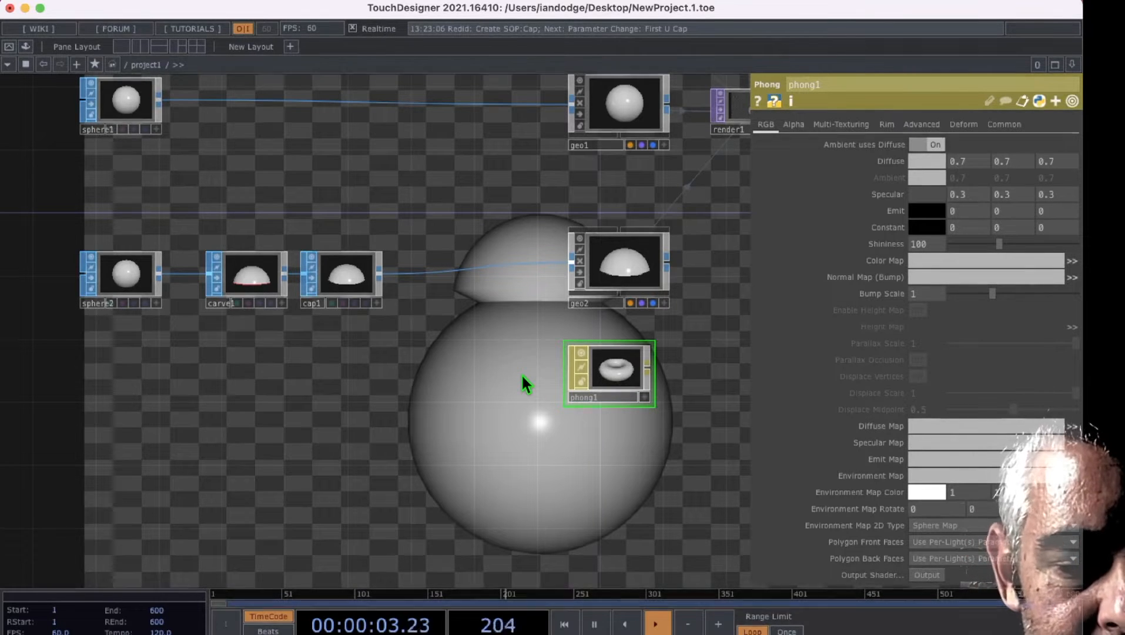
# Step: Switch to the browser and examine the flat head texture from threejsworld.com in the "bb8 head texture" image results
pyautogui.click(321, 628)
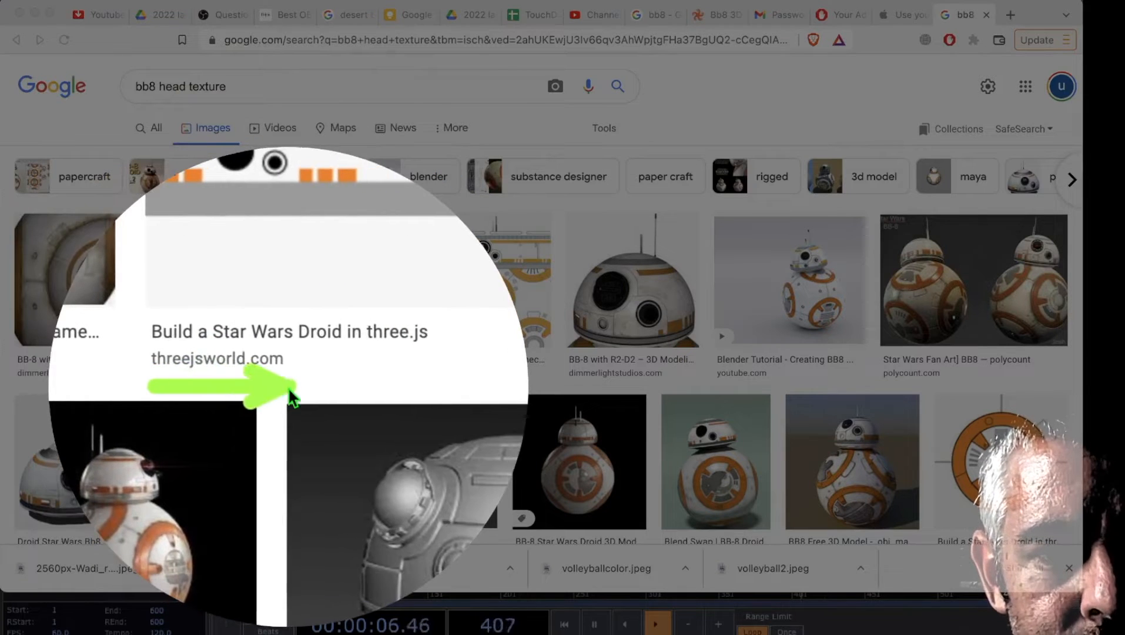
pyautogui.click(301, 287)
pyautogui.click(300, 287)
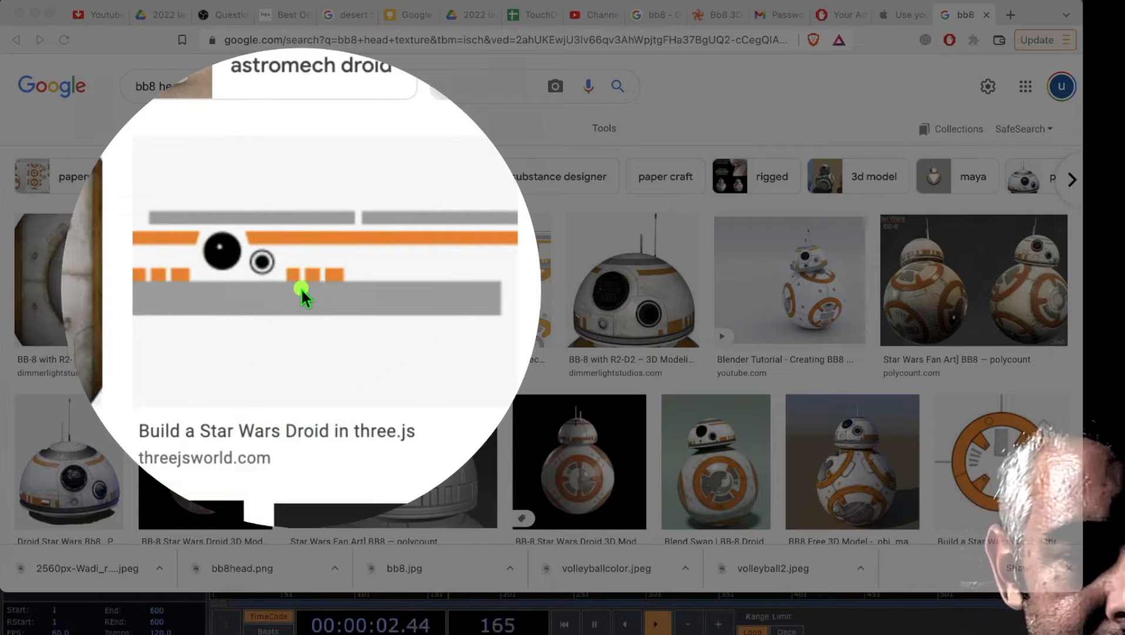
pyautogui.click(300, 287)
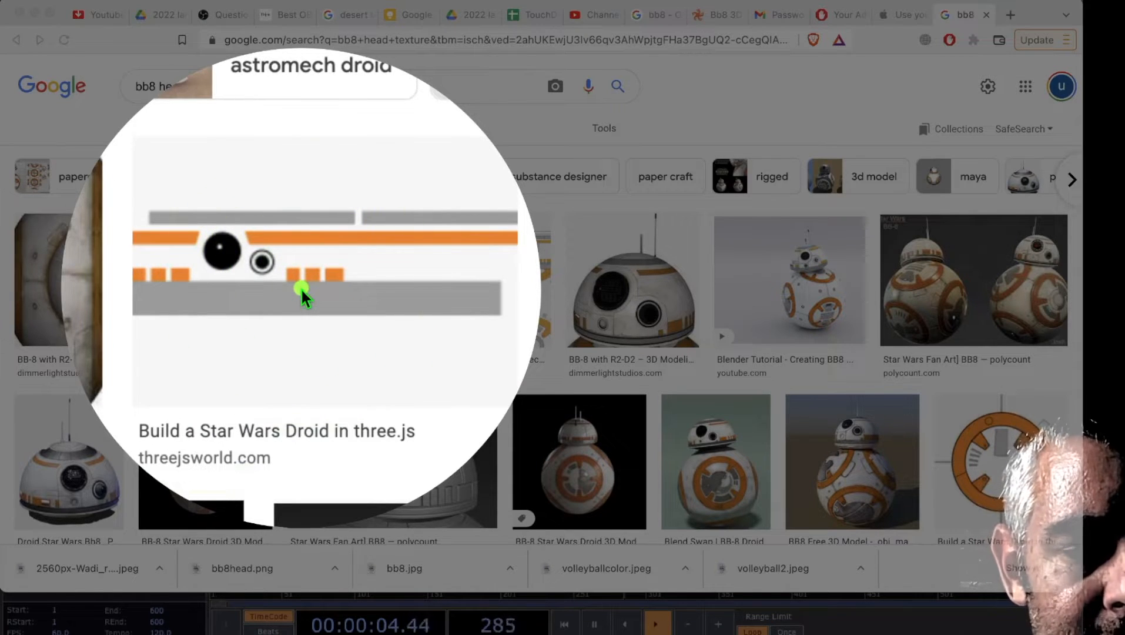
pyautogui.click(301, 287)
pyautogui.click(300, 288)
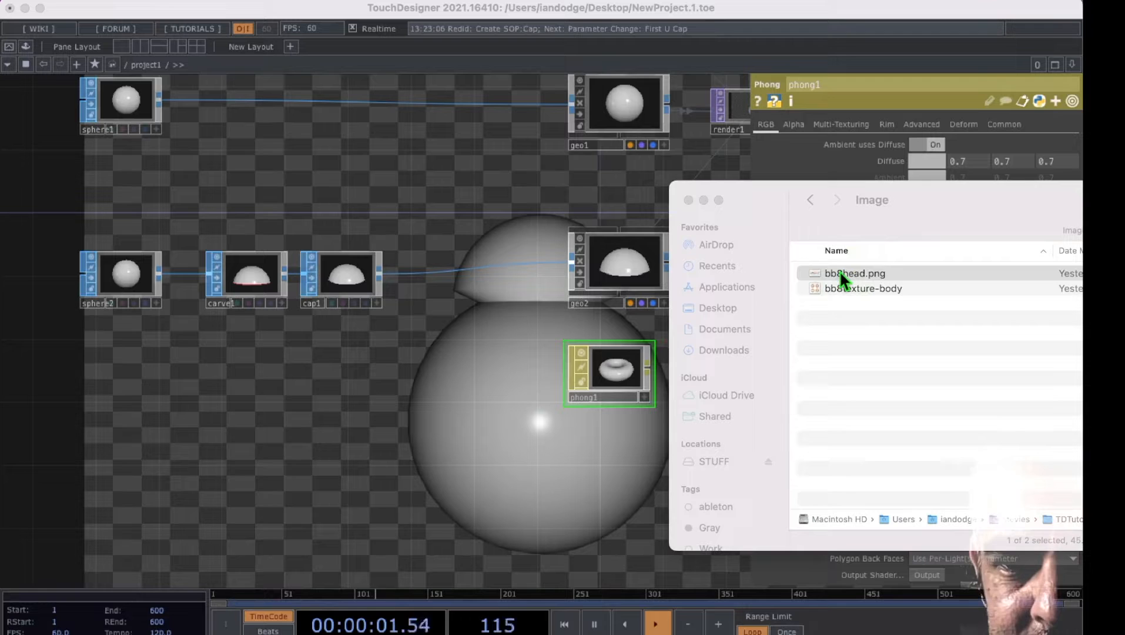
# Step: Import bb8head.png from the Image folder in Finder into the TouchDesigner network and place it below the Phong material
pyautogui.click(839, 271)
pyautogui.click(839, 271)
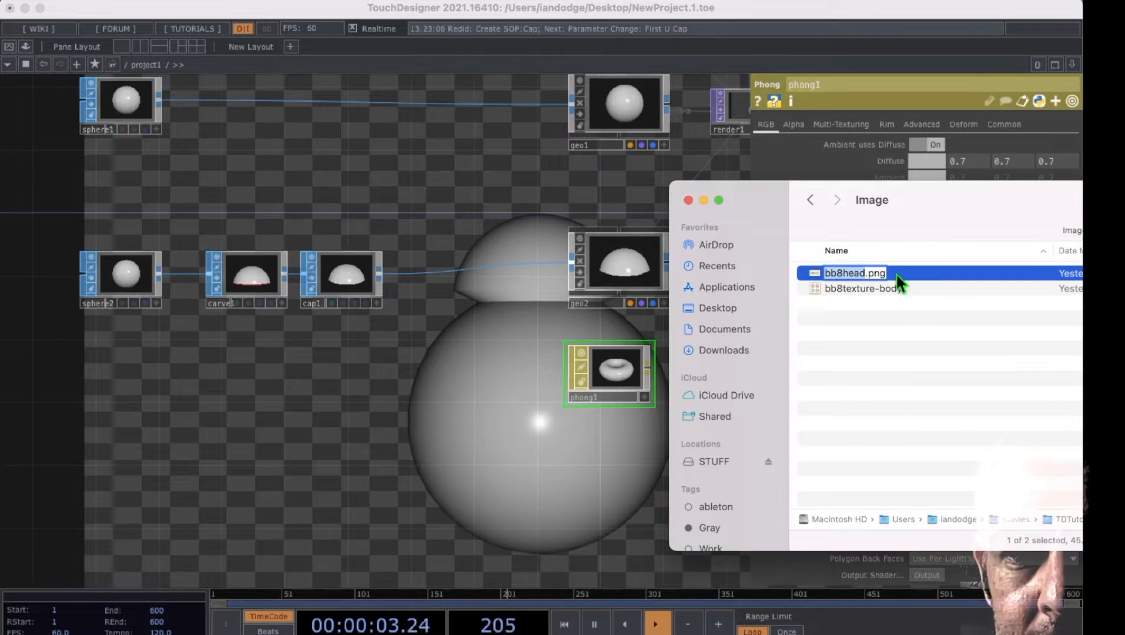
pyautogui.moveTo(854, 271); pyautogui.dragTo(532, 480)
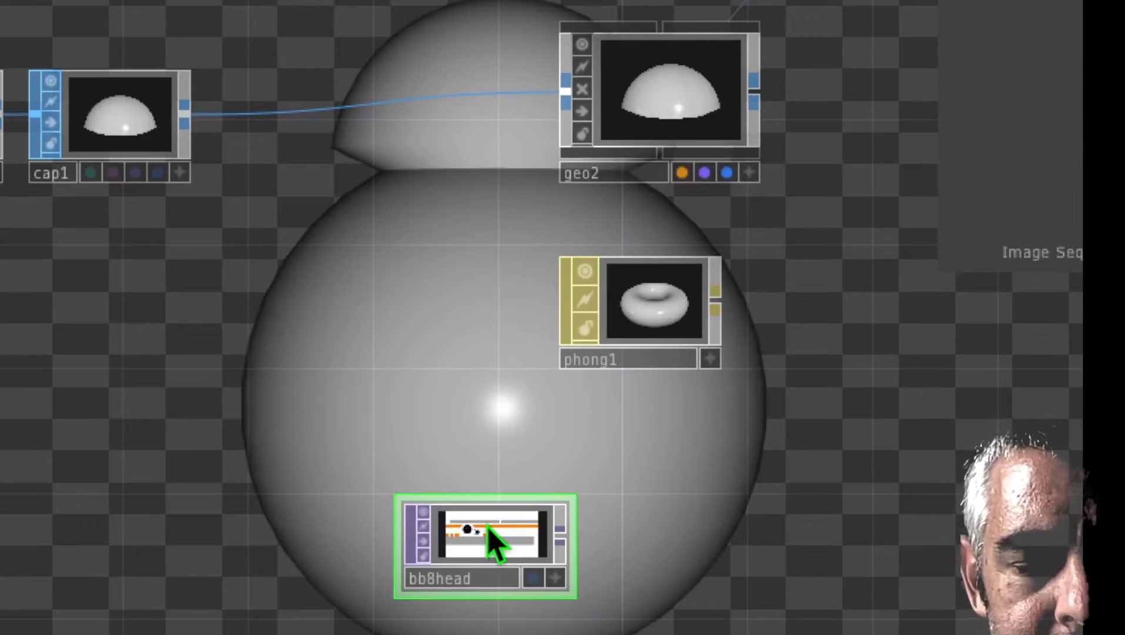
pyautogui.moveTo(491, 533); pyautogui.dragTo(632, 428)
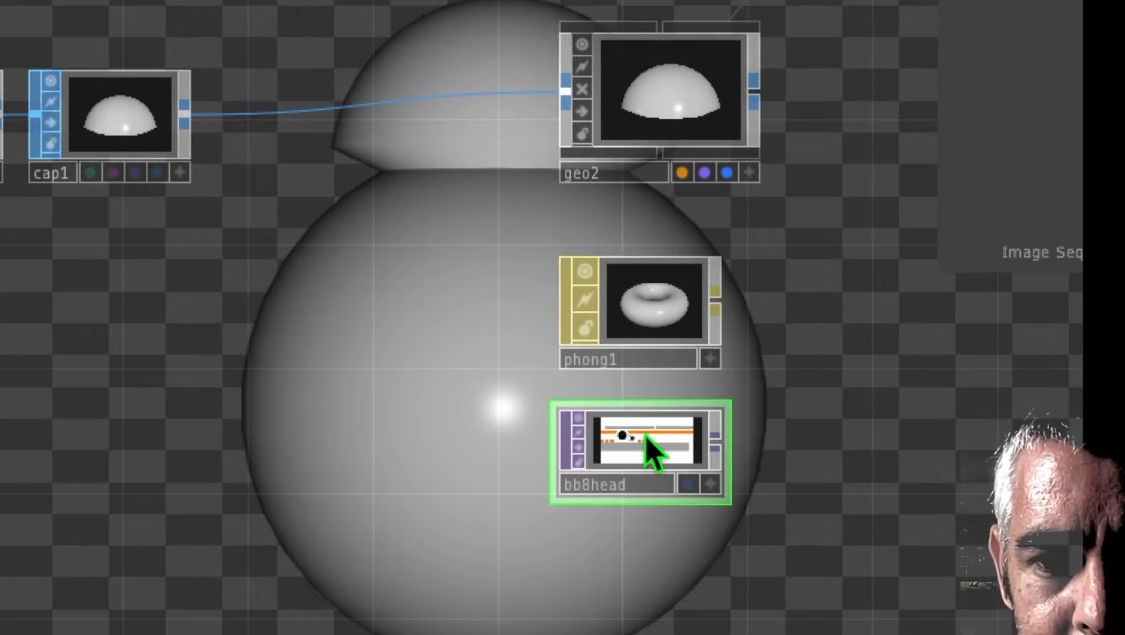
# Step: Use the bb8head image as the Phong material's Color Map and assign that Phong as the Material of the second geometry
pyautogui.moveTo(638, 438); pyautogui.dragTo(653, 320)
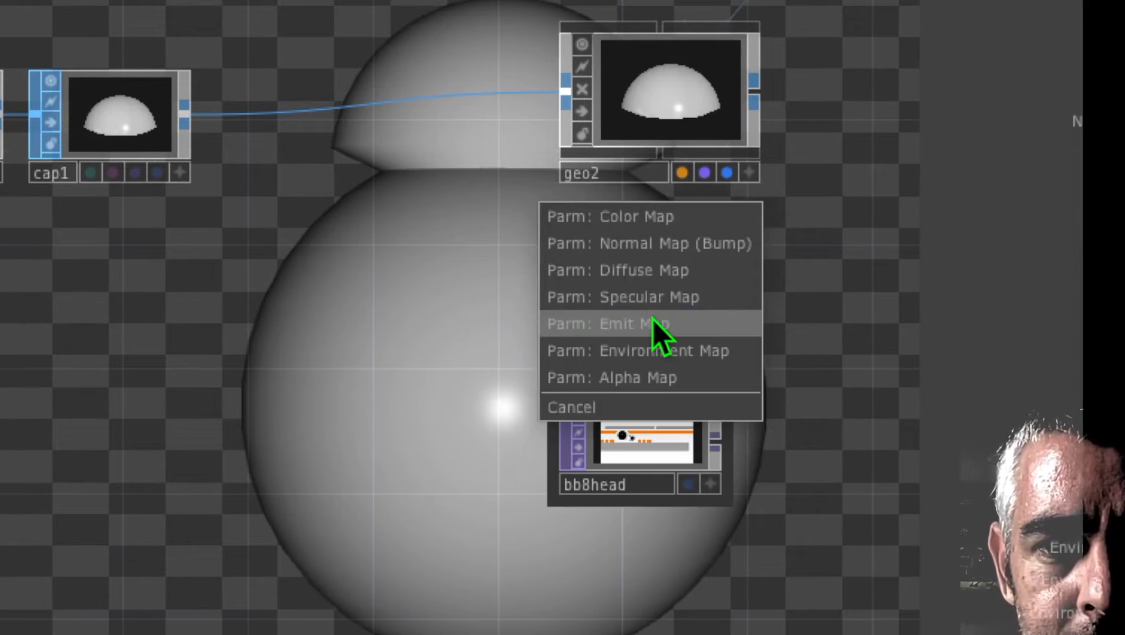
pyautogui.click(653, 220)
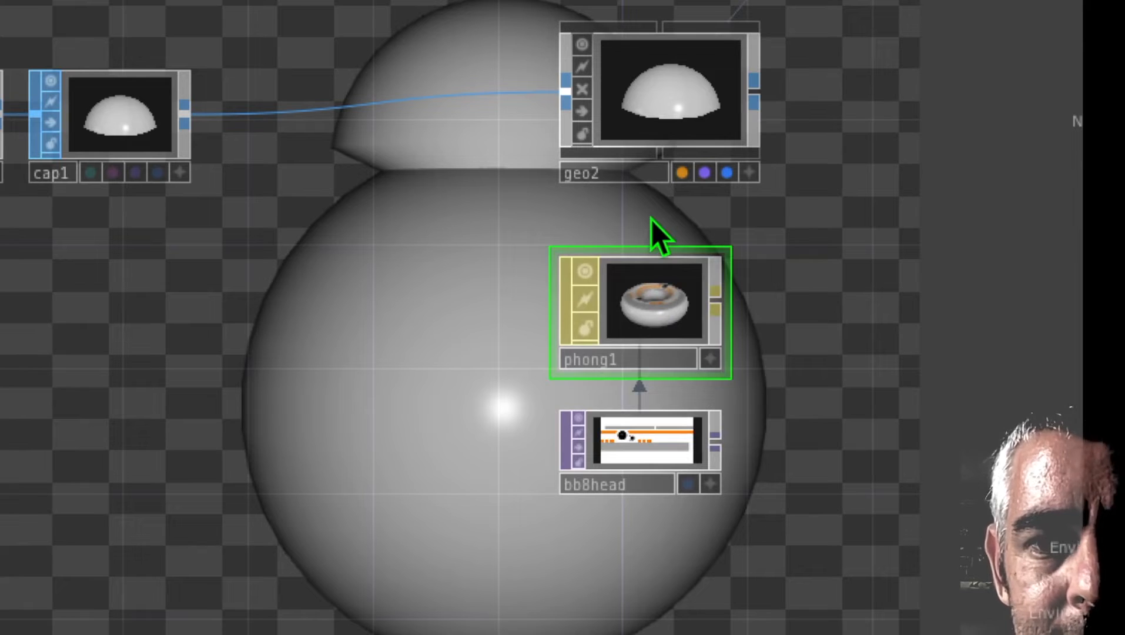
pyautogui.moveTo(650, 316); pyautogui.dragTo(687, 123)
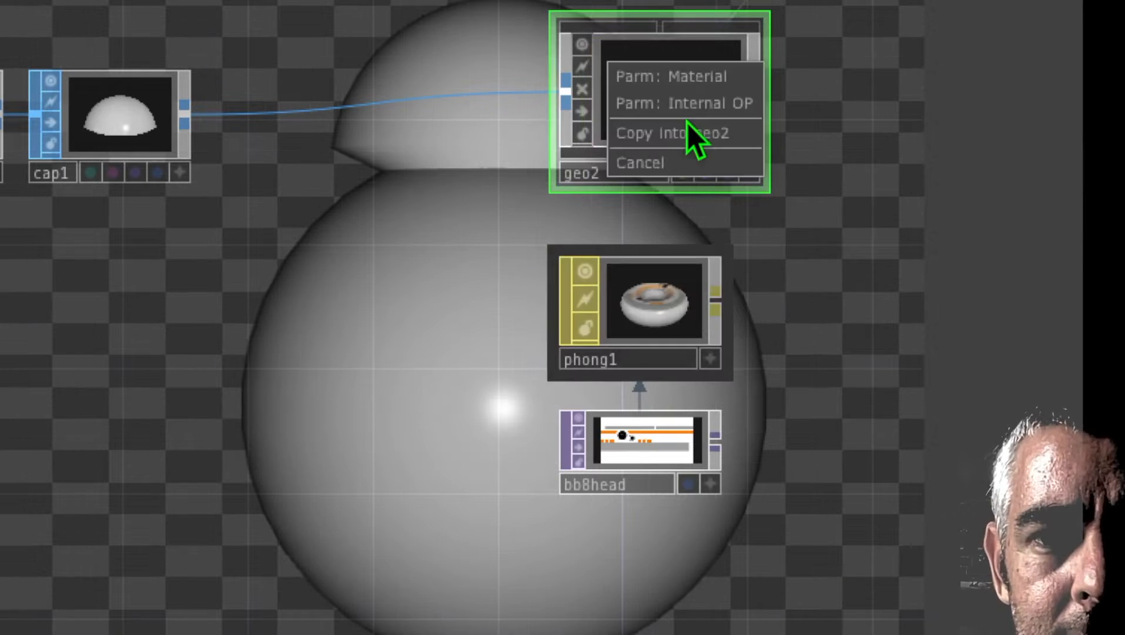
pyautogui.click(694, 78)
# Step: Insert a Texture SOP between the Cap and the second geometry
pyautogui.moveTo(484, 238); pyautogui.dragTo(611, 261)
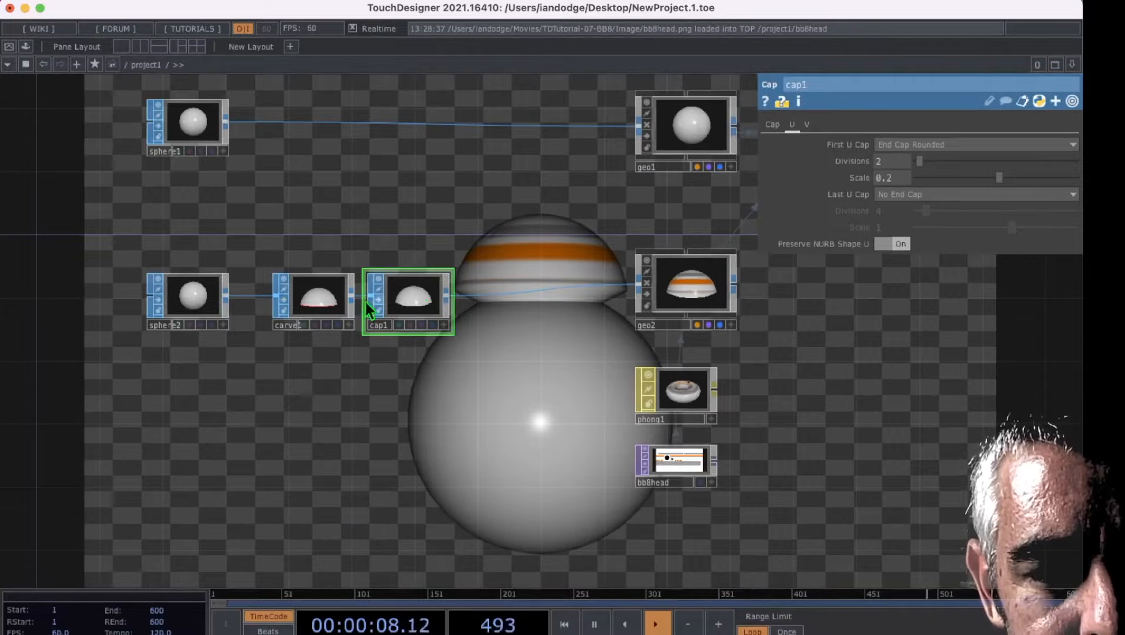
pyautogui.click(701, 297)
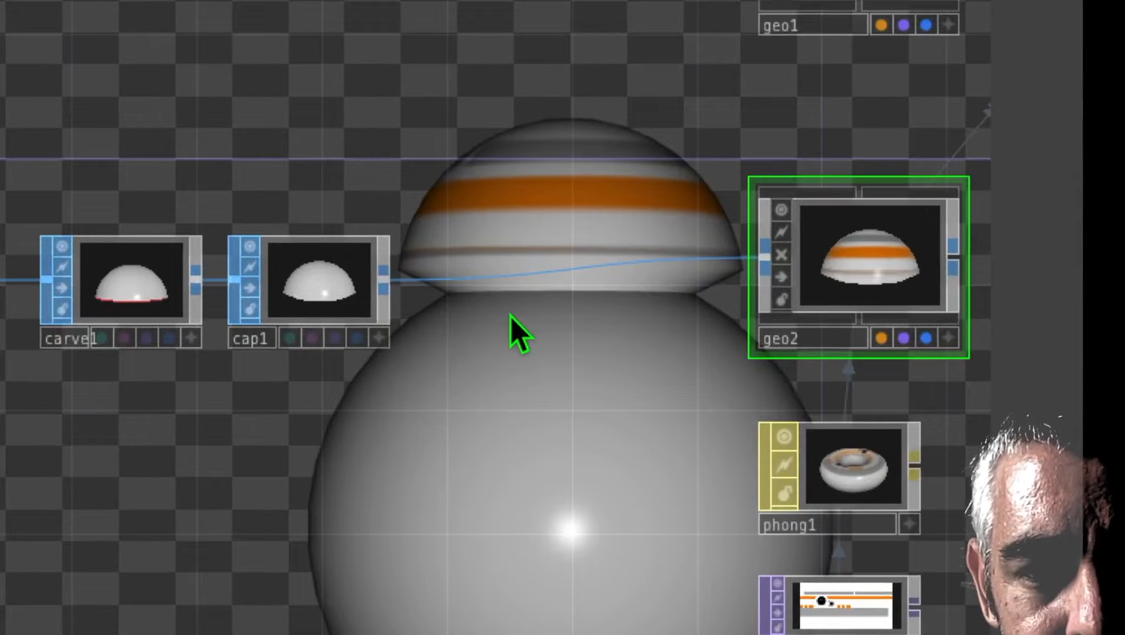
pyautogui.rightClick(511, 276)
pyautogui.click(553, 238)
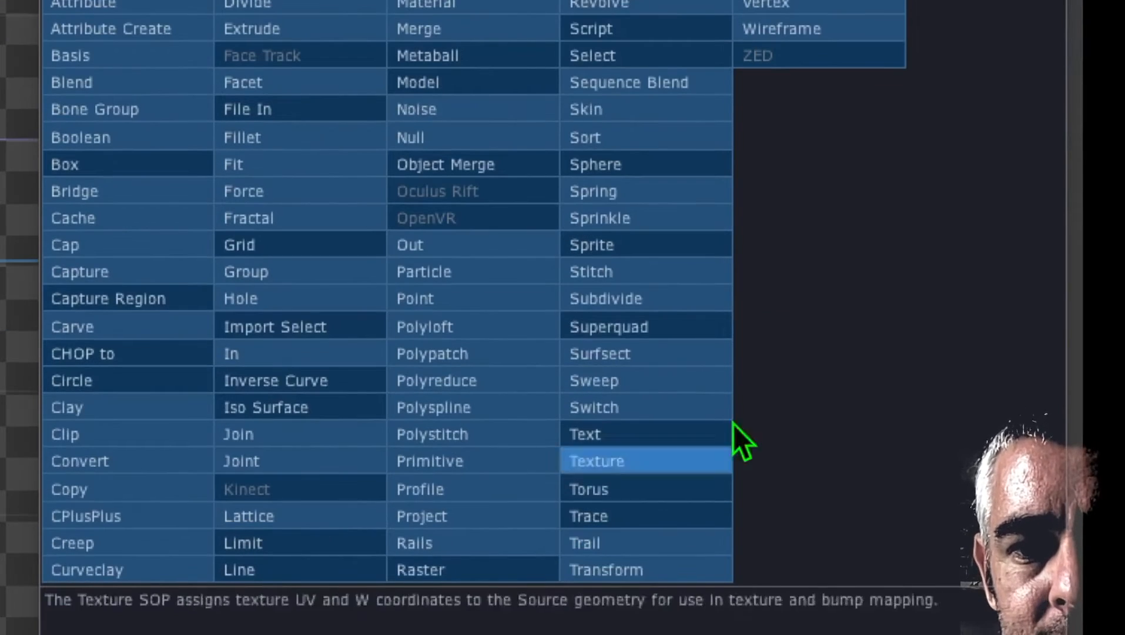
pyautogui.click(637, 462)
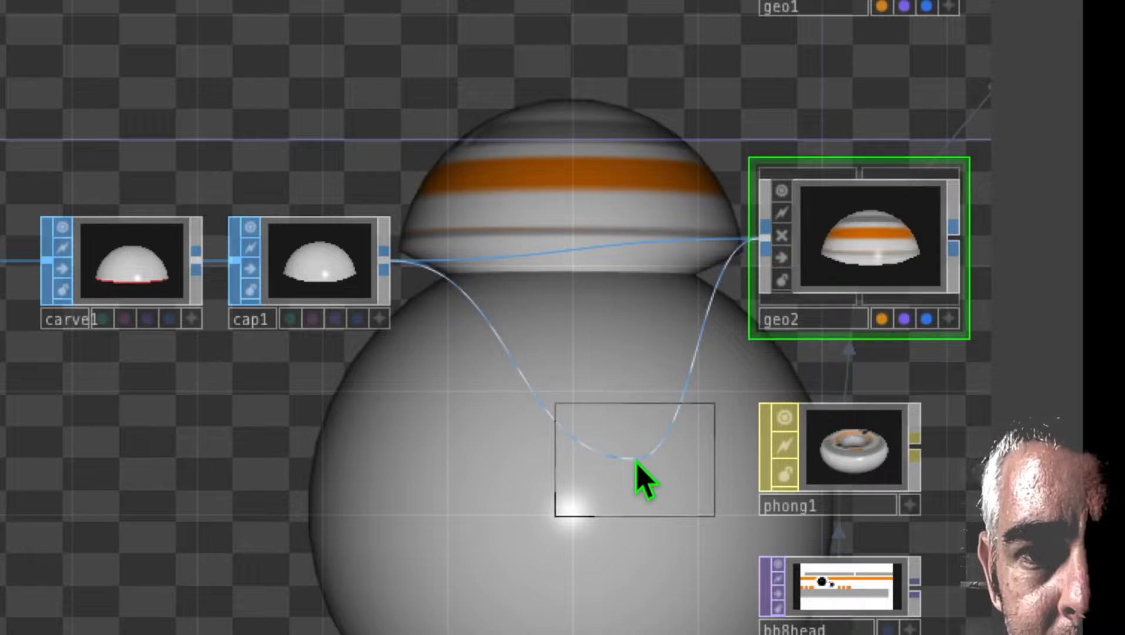
pyautogui.click(559, 267)
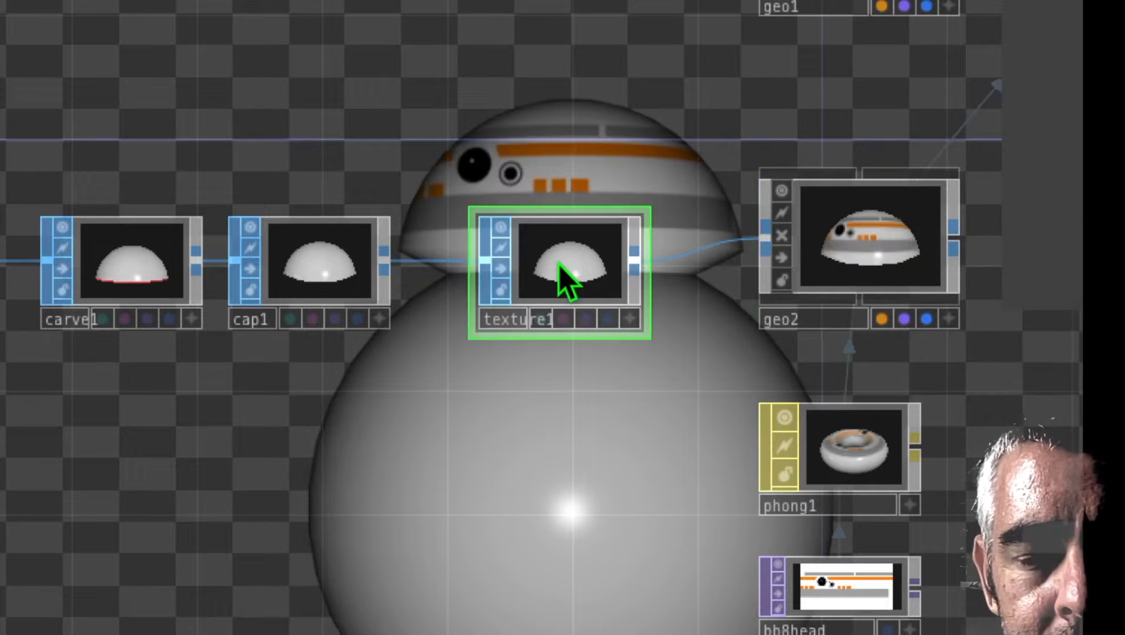
# Step: Set the Texture SOP's Scale to 0.45 on all three axes and its second Offset value to 0.37
pyautogui.moveTo(612, 431); pyautogui.dragTo(549, 485)
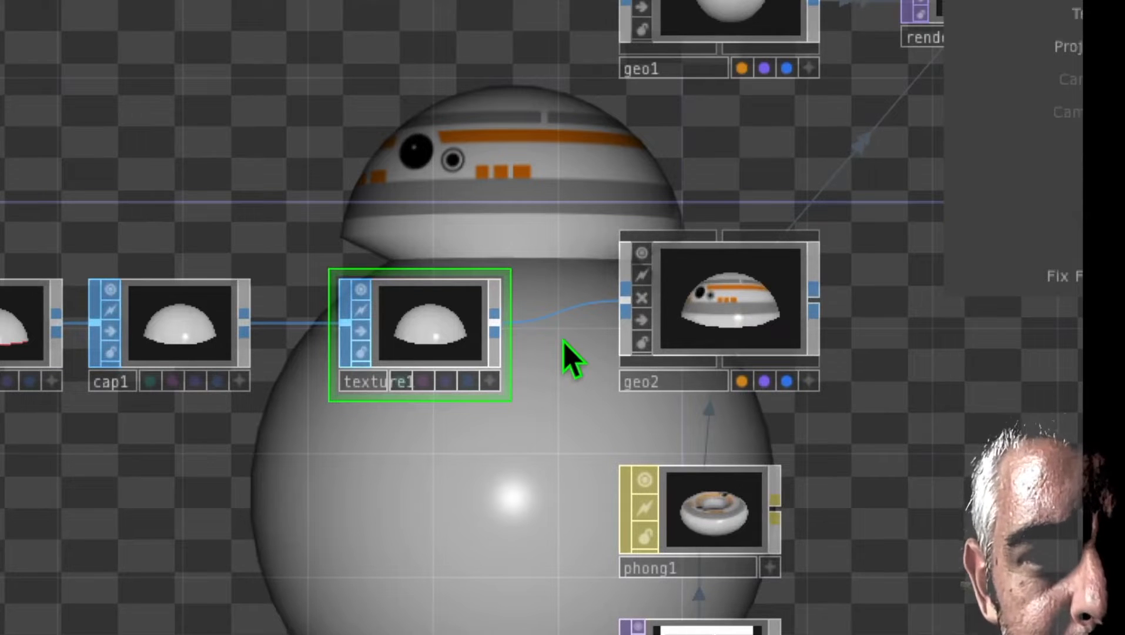
pyautogui.moveTo(572, 344); pyautogui.dragTo(550, 363)
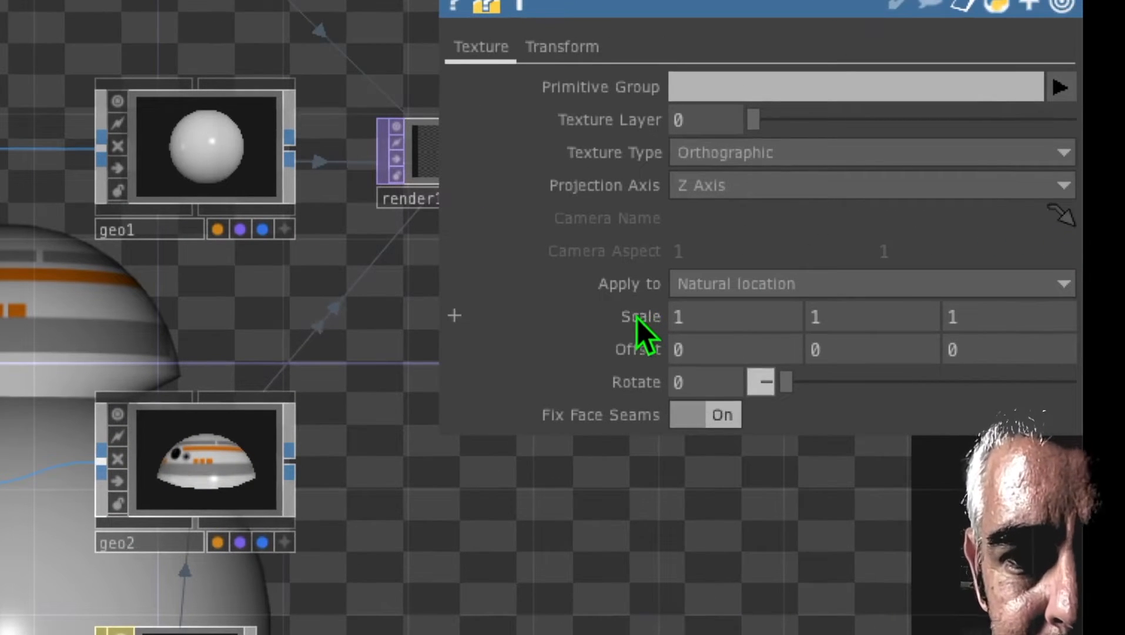
pyautogui.moveTo(637, 318); pyautogui.dragTo(578, 318, button='middle')
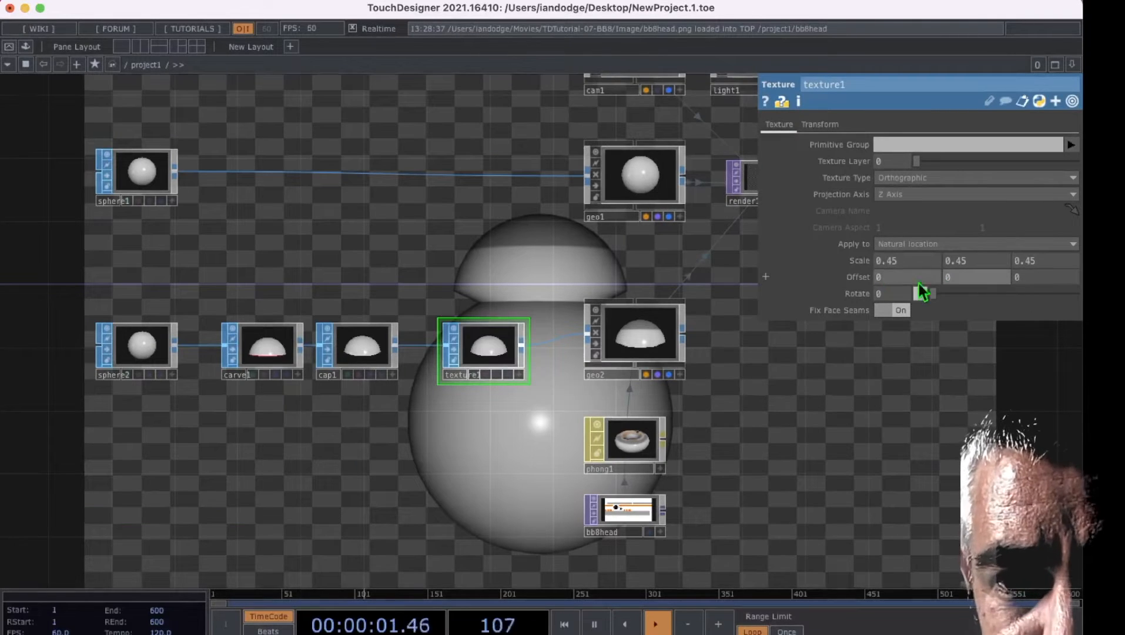
pyautogui.moveTo(967, 287); pyautogui.dragTo(972, 253, button='middle')
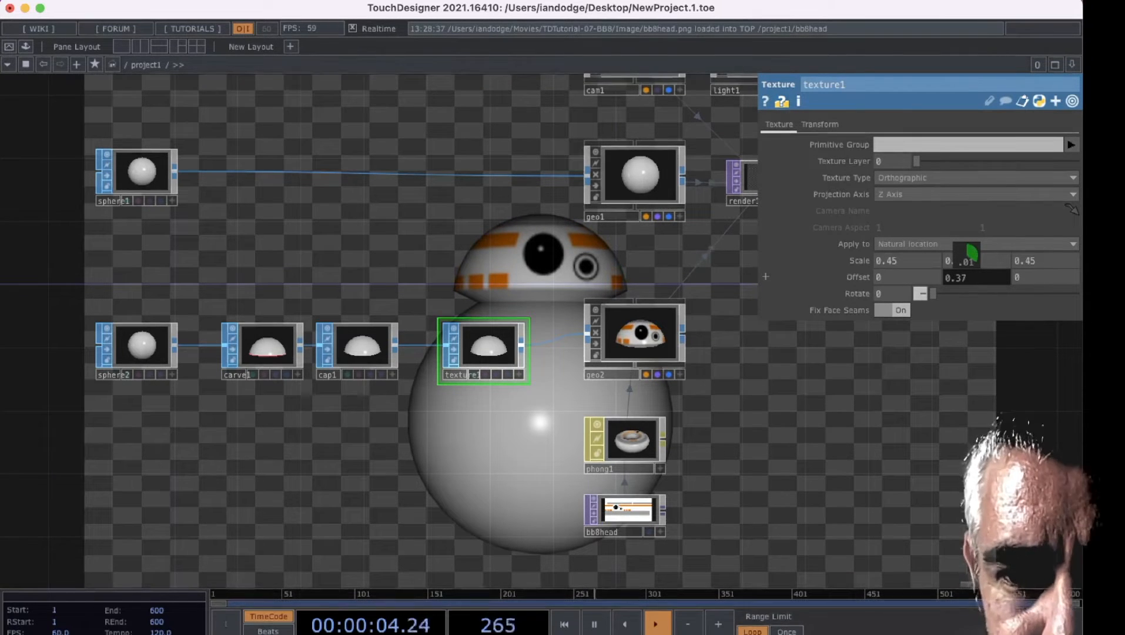
pyautogui.moveTo(971, 252); pyautogui.dragTo(967, 273, button='middle')
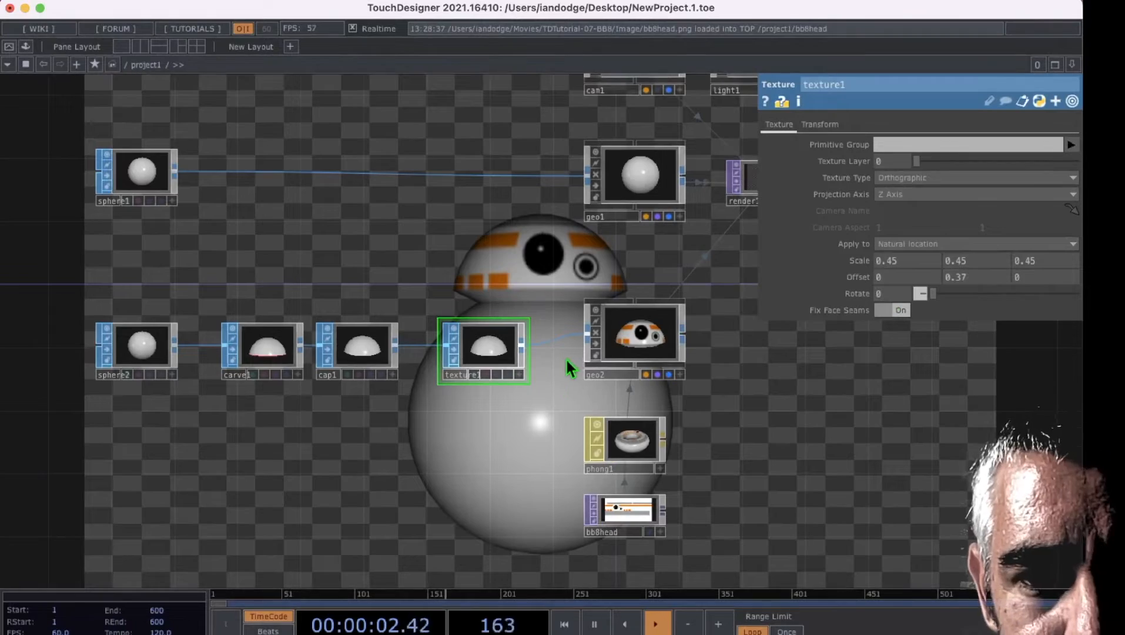
# Step: Move the camera, light and Render nodes further away from the geometry nodes, clearing the space above the first geometry
pyautogui.moveTo(566, 365)
pyautogui.mouseDown()
pyautogui.moveTo(528, 408)
pyautogui.moveTo(540, 369)
pyautogui.moveTo(593, 432)
pyautogui.moveTo(560, 359)
pyautogui.mouseUp()
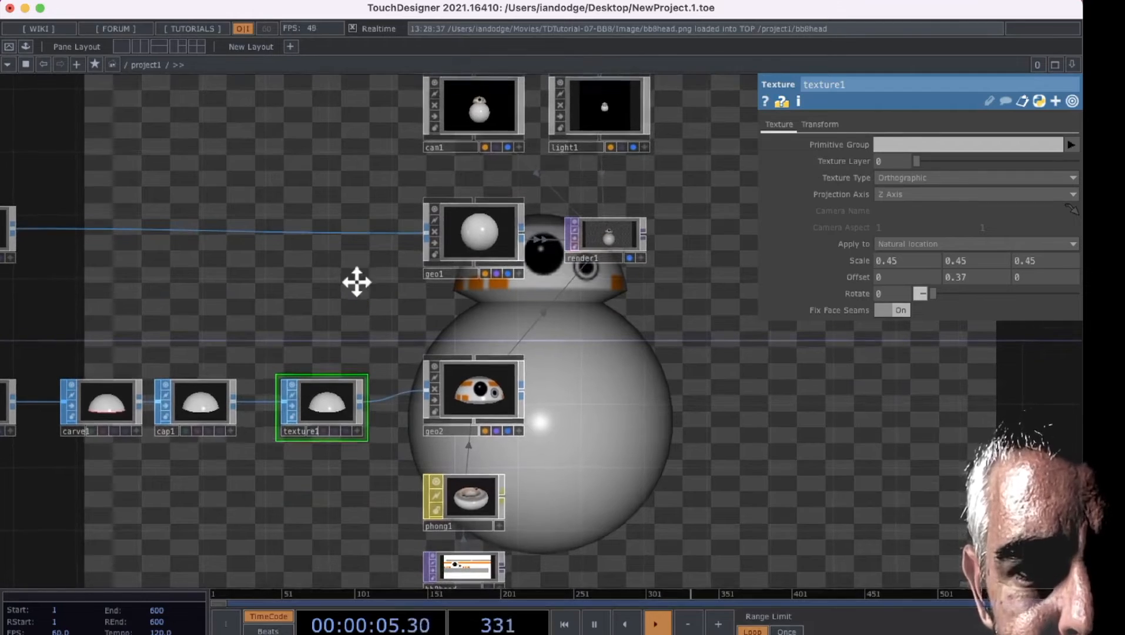
pyautogui.moveTo(357, 284); pyautogui.dragTo(327, 321)
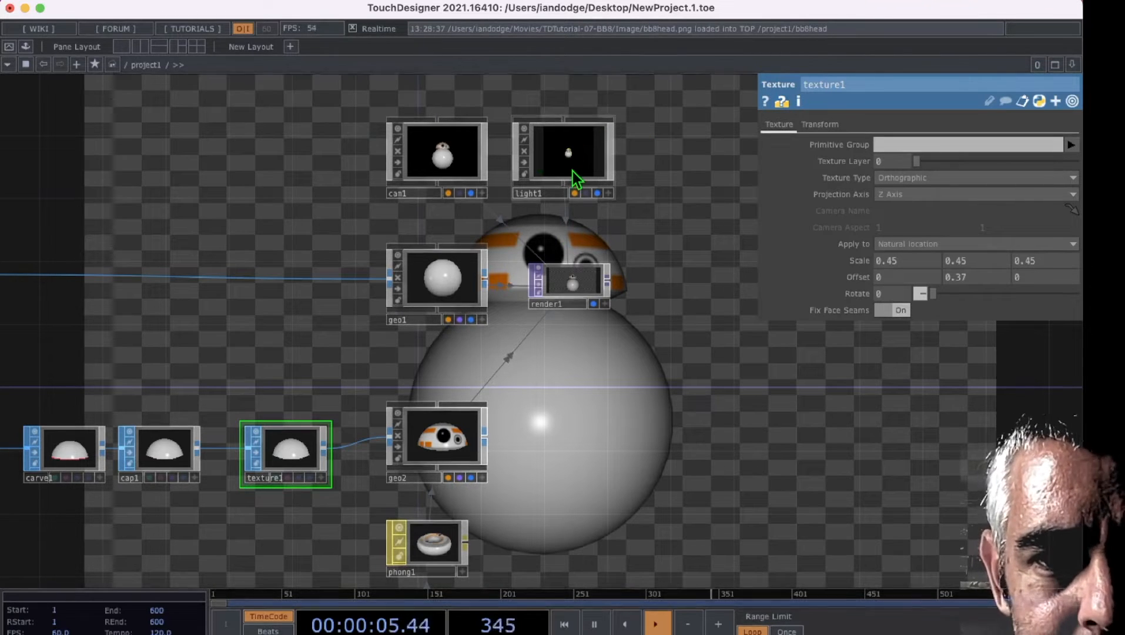
pyautogui.moveTo(580, 154); pyautogui.dragTo(732, 154)
pyautogui.moveTo(437, 154); pyautogui.dragTo(599, 154)
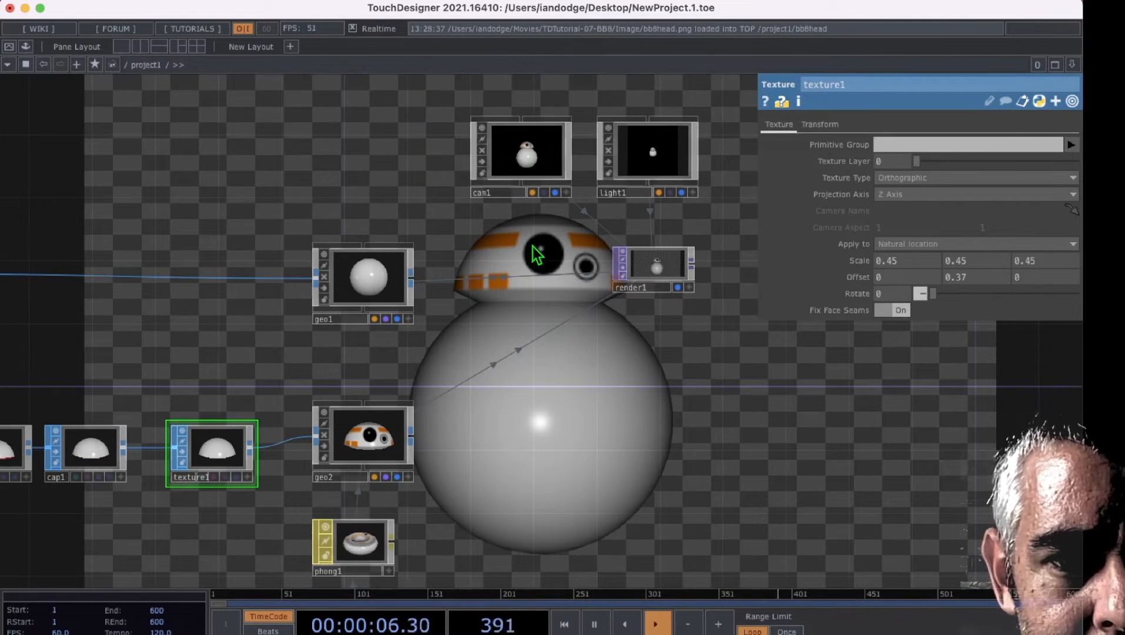
# Step: Add a second Phong MAT above the first geometry
pyautogui.moveTo(351, 179); pyautogui.dragTo(425, 151)
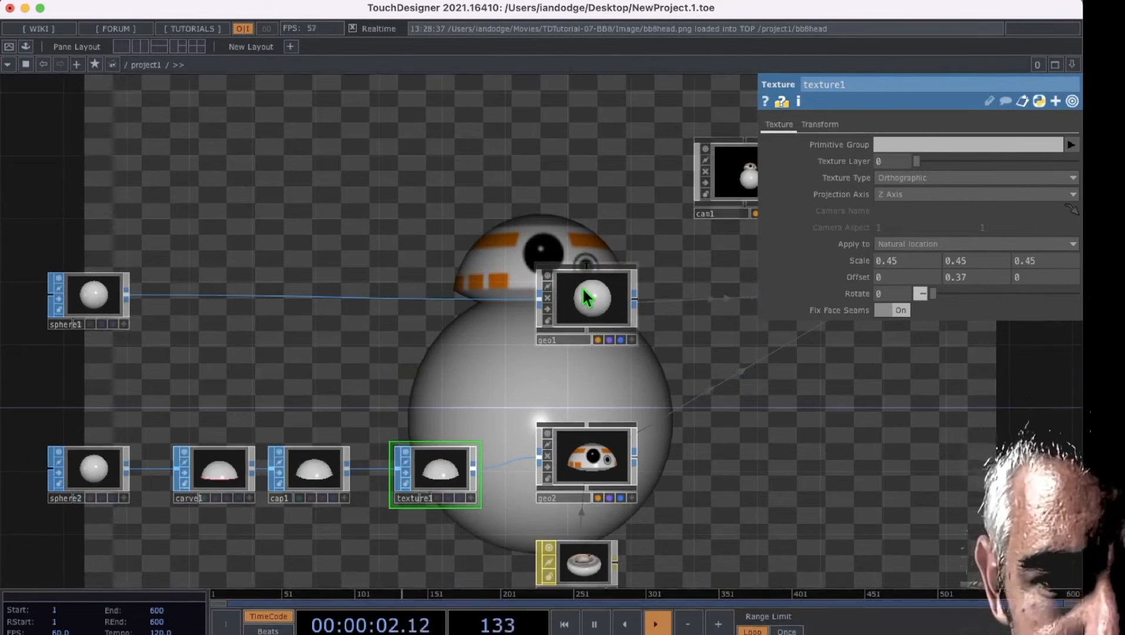
pyautogui.click(582, 286)
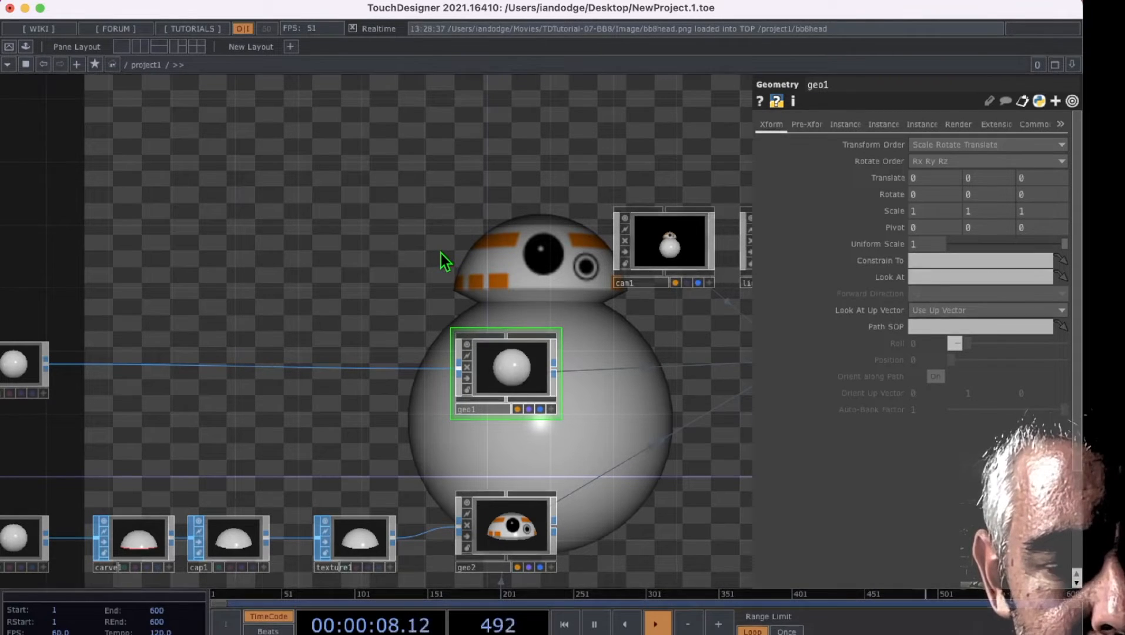
pyautogui.press('Tab')
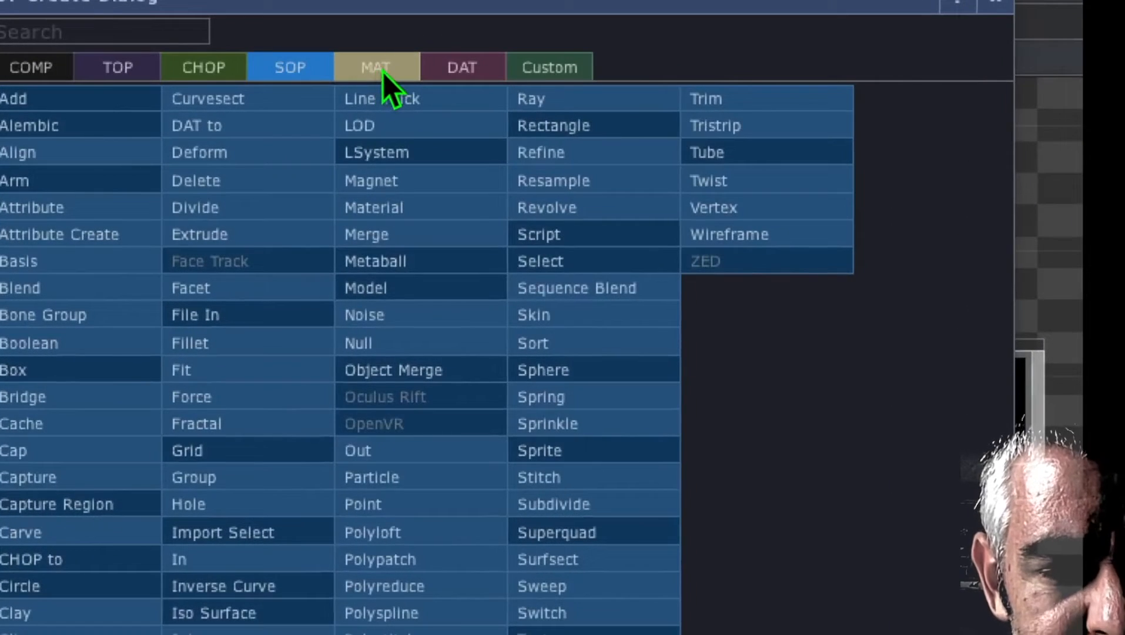
pyautogui.click(382, 71)
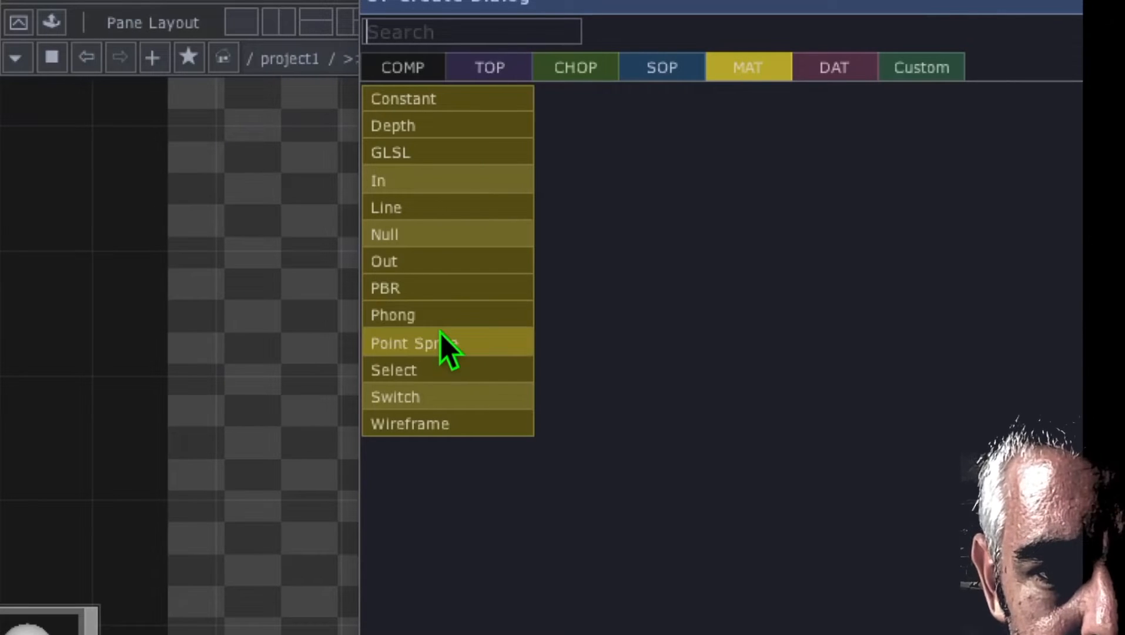
pyautogui.click(452, 315)
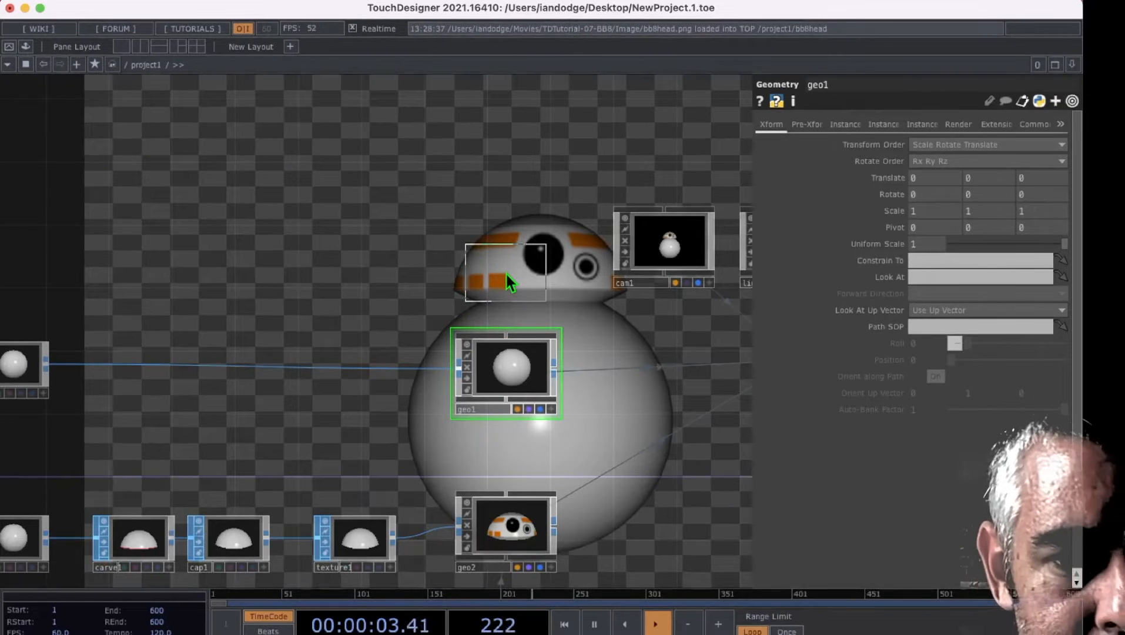
pyautogui.click(506, 272)
pyautogui.scroll(-5, 615, 240)
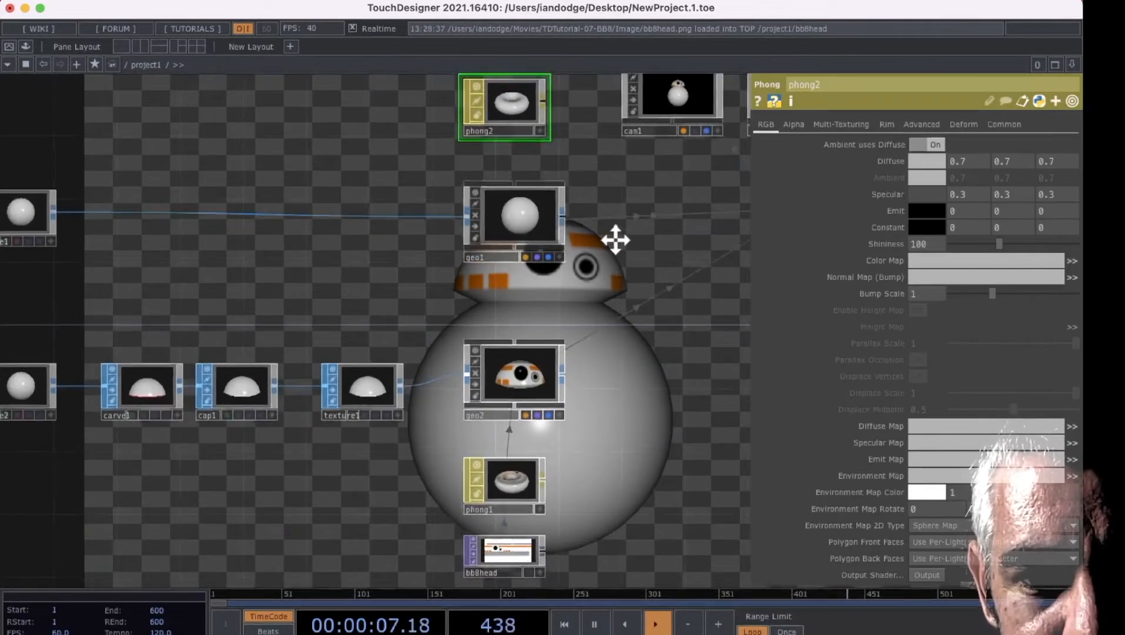
# Step: Switch to the browser and examine the flat TurboSquid body texture in the "bb8 texture" image results
pyautogui.moveTo(615, 239); pyautogui.dragTo(609, 356)
pyautogui.moveTo(579, 214); pyautogui.dragTo(623, 234)
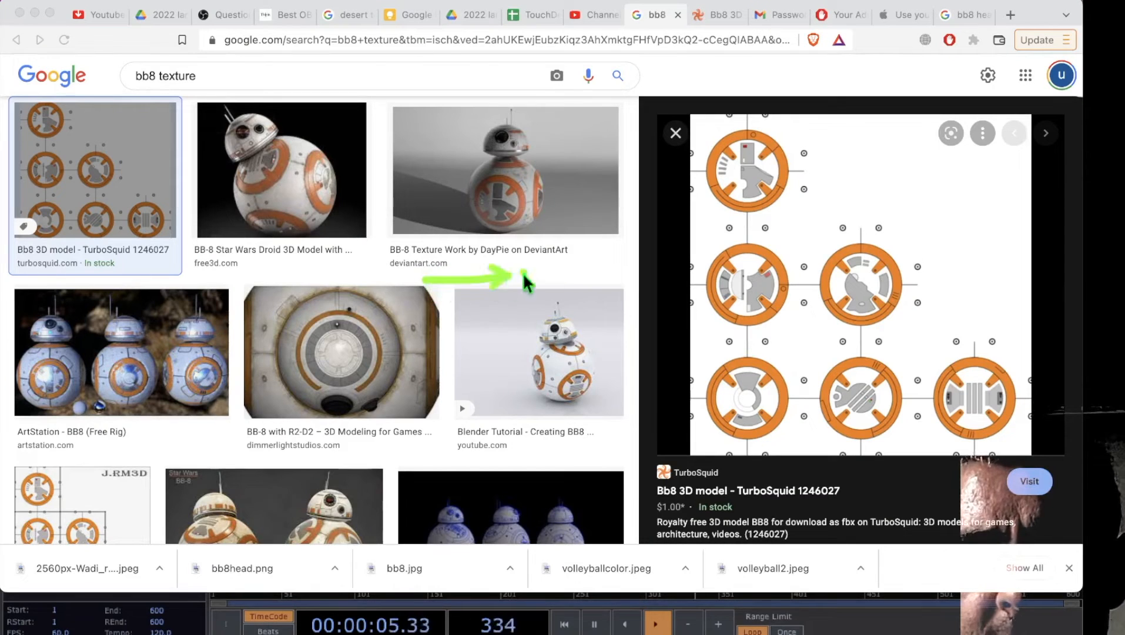
pyautogui.moveTo(509, 286); pyautogui.dragTo(645, 271)
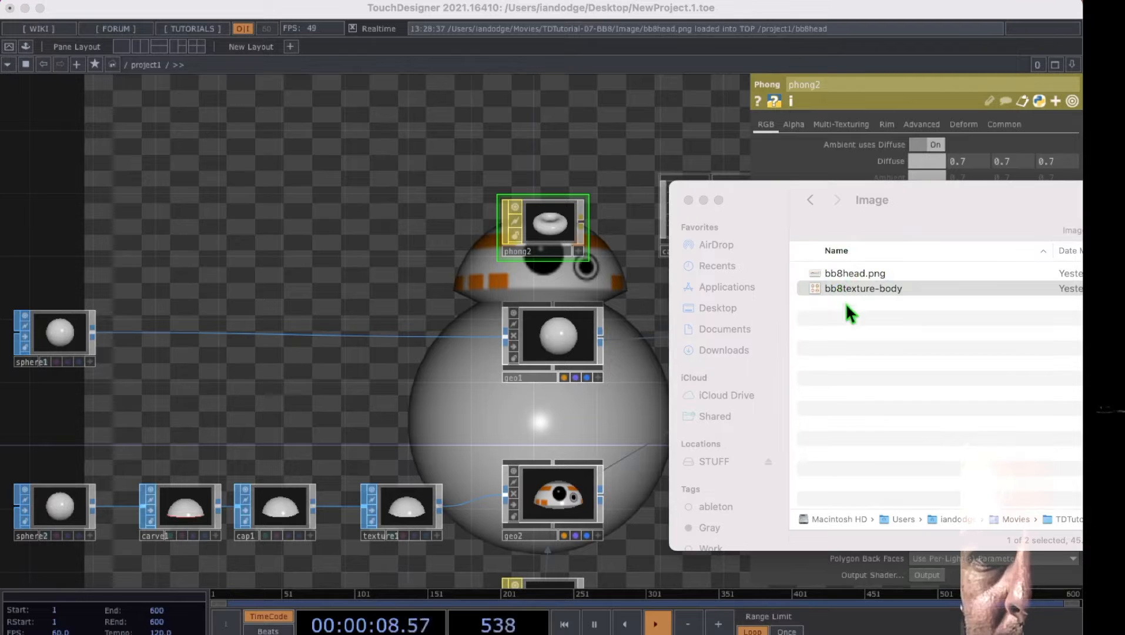
# Step: Import bb8texture-body from the Image folder in Finder into the TouchDesigner network and place it above the second Phong material
pyautogui.click(845, 289)
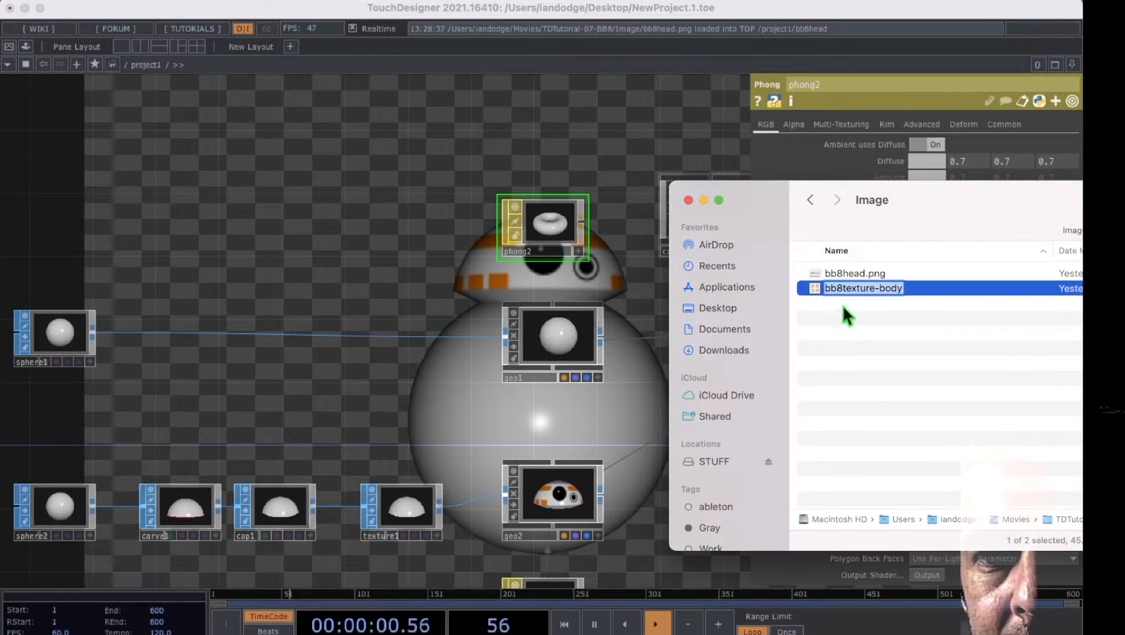
pyautogui.moveTo(877, 288); pyautogui.dragTo(499, 137)
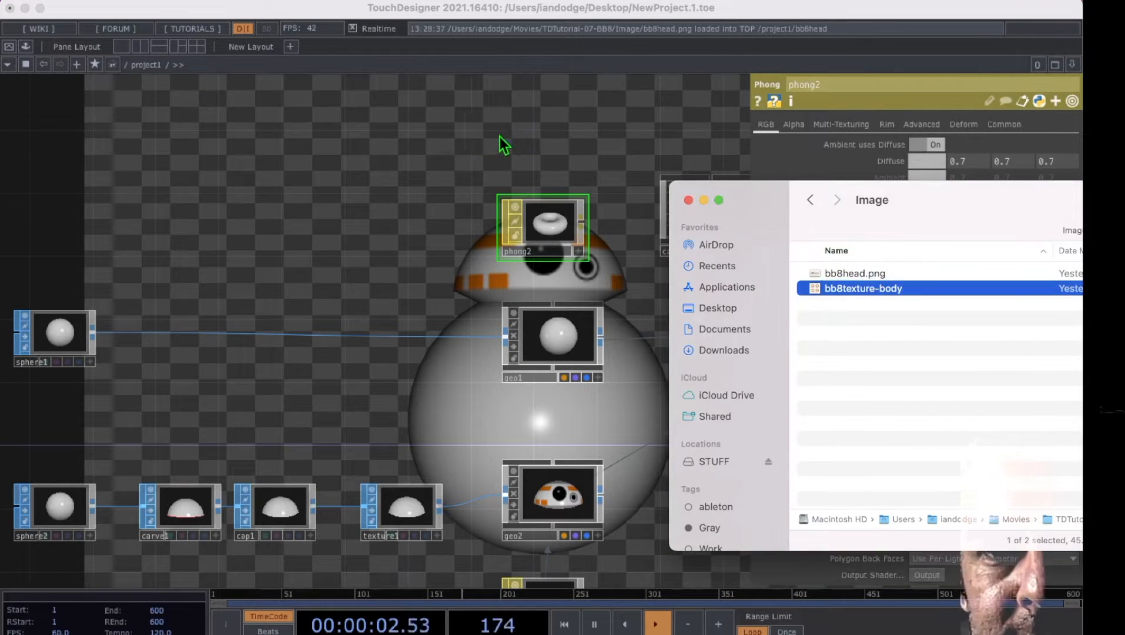
pyautogui.moveTo(590, 139); pyautogui.dragTo(538, 128)
pyautogui.moveTo(447, 113); pyautogui.dragTo(485, 113)
pyautogui.moveTo(424, 248); pyautogui.dragTo(421, 213)
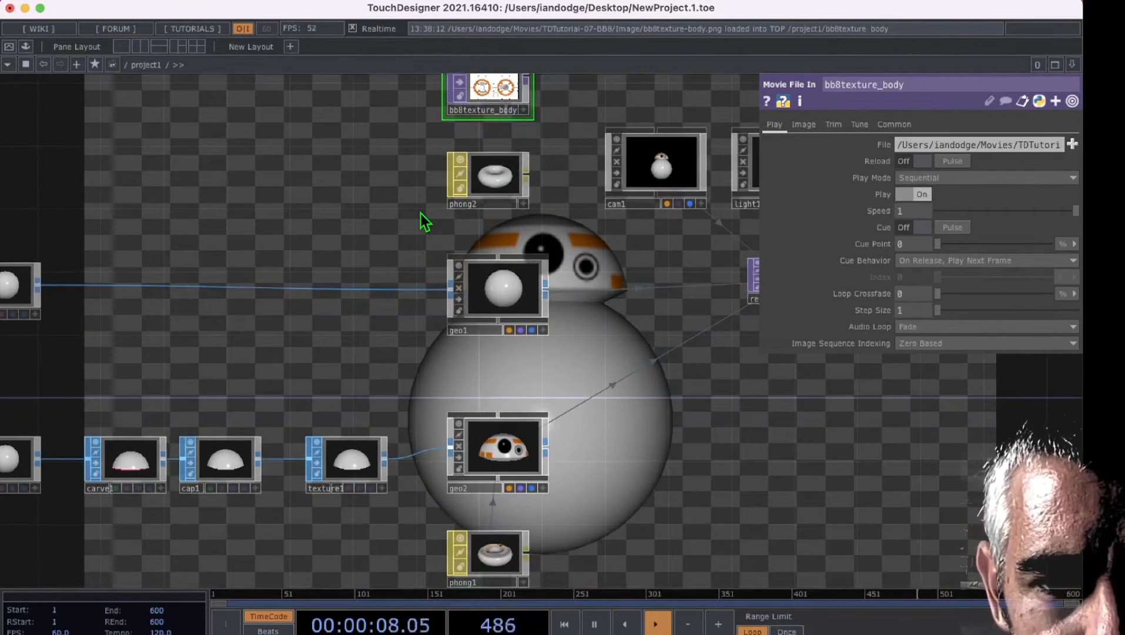
# Step: Assign the second Phong as the first geometry's Material and use the bb8texture_body image as its Color Map
pyautogui.moveTo(497, 173); pyautogui.dragTo(491, 288)
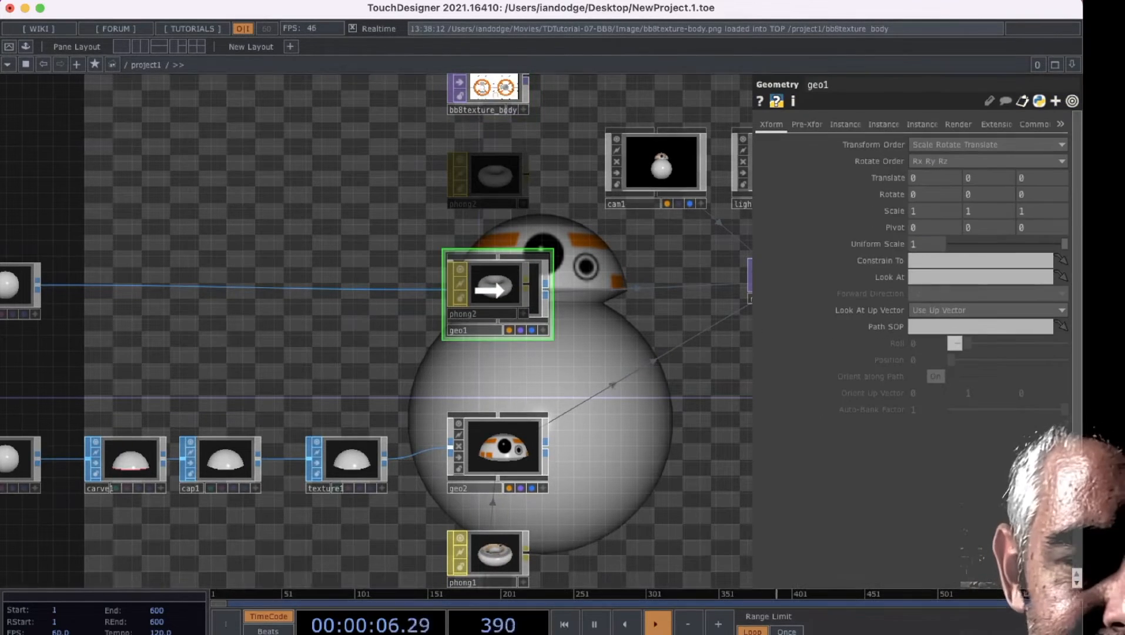
pyautogui.moveTo(490, 290); pyautogui.dragTo(490, 288)
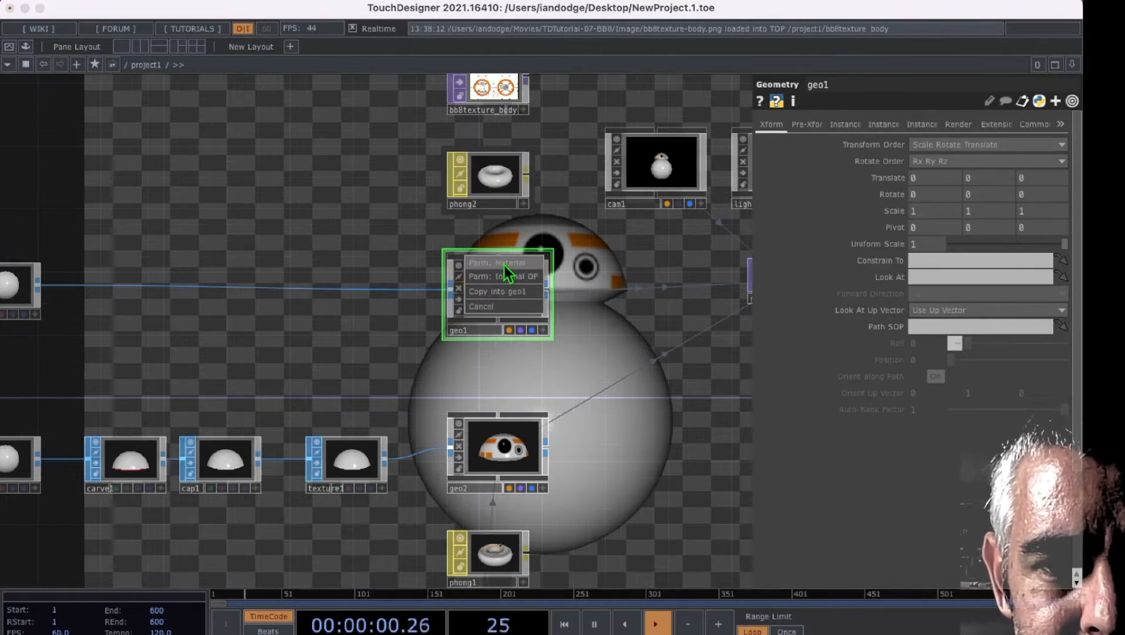
pyautogui.click(504, 266)
pyautogui.click(498, 86)
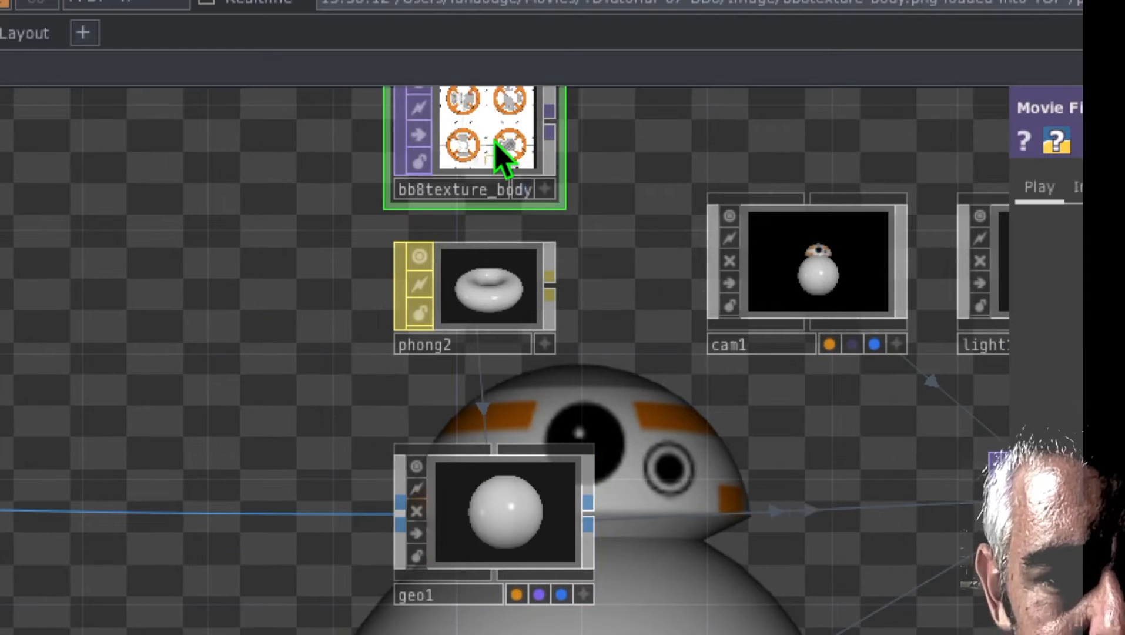
pyautogui.moveTo(516, 156); pyautogui.dragTo(514, 269)
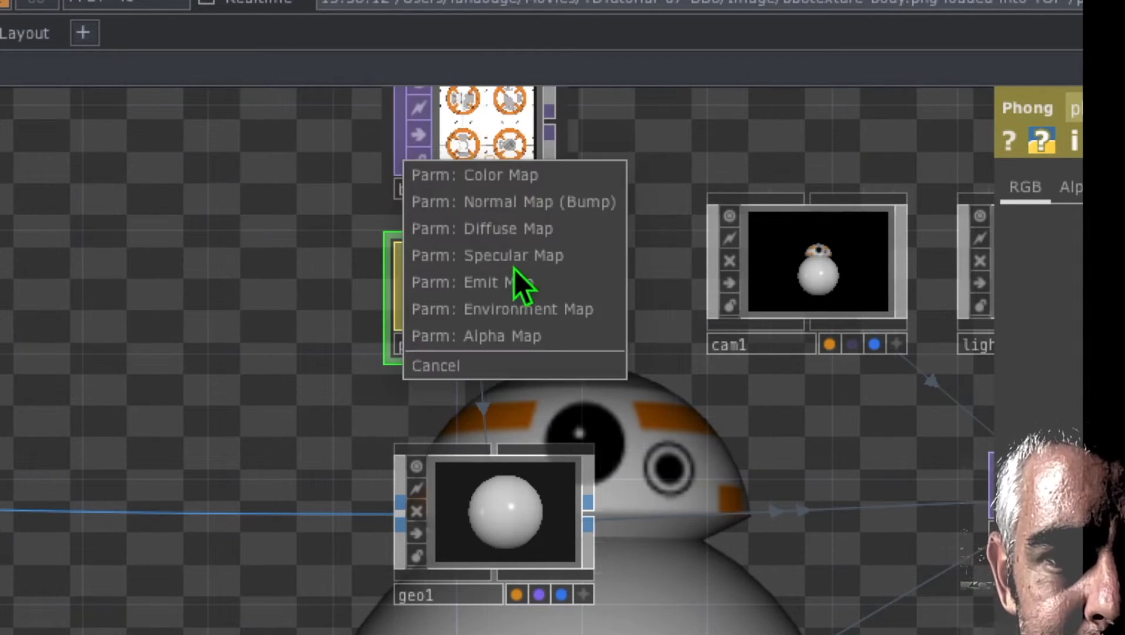
pyautogui.click(496, 177)
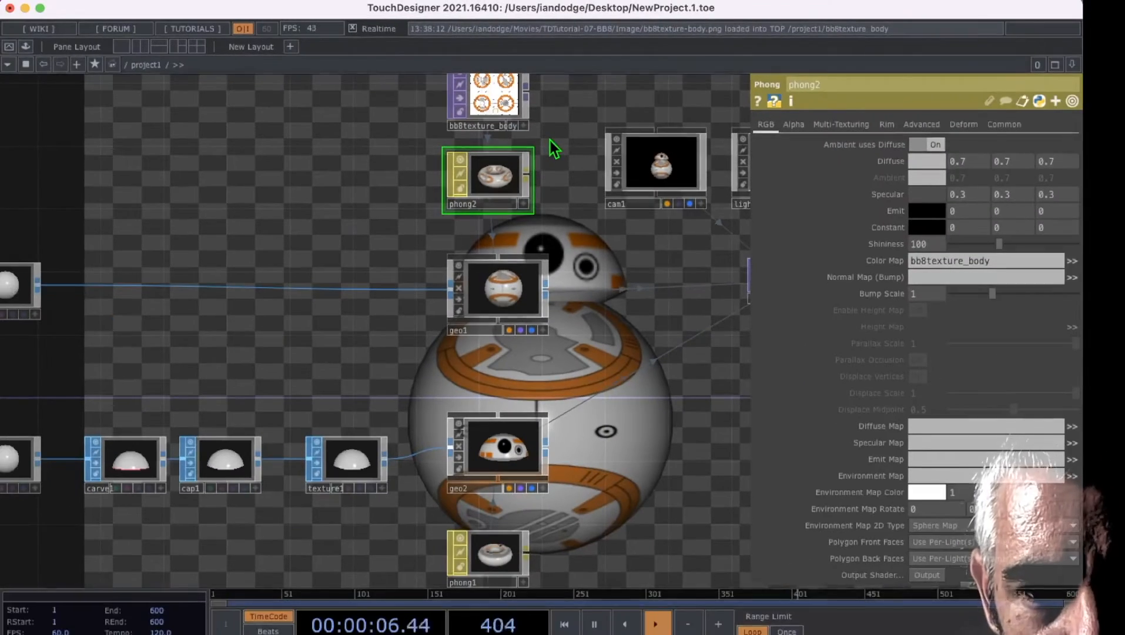
# Step: Insert a Texture SOP into the connection between the body sphere and the first geometry
pyautogui.moveTo(627, 281); pyautogui.dragTo(673, 253)
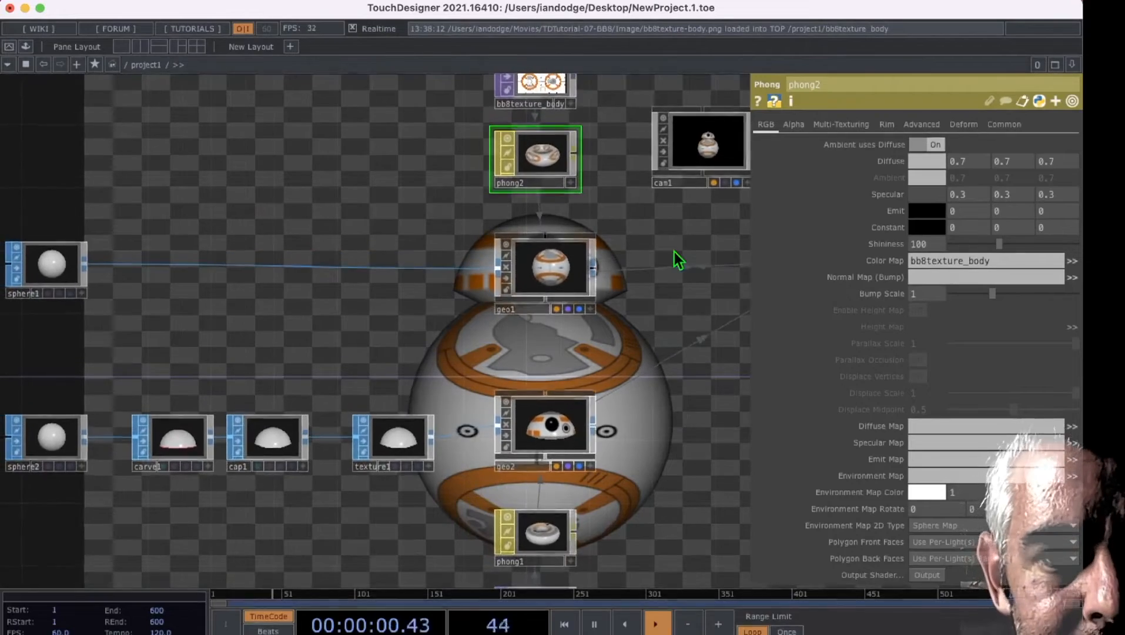
pyautogui.moveTo(414, 215); pyautogui.dragTo(554, 243)
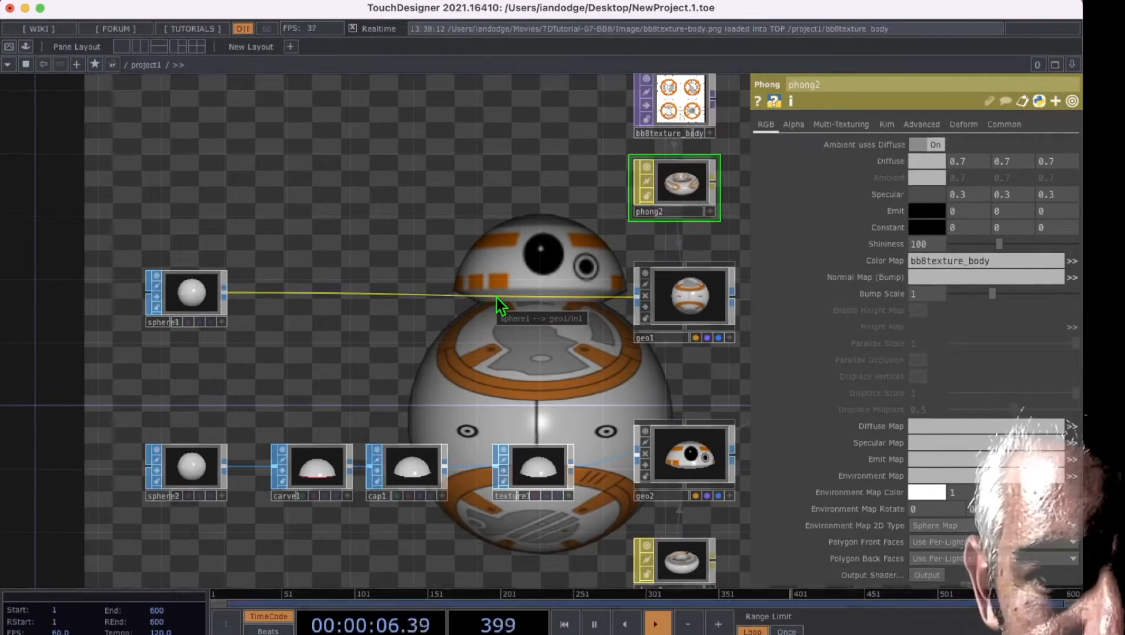
pyautogui.rightClick(478, 298)
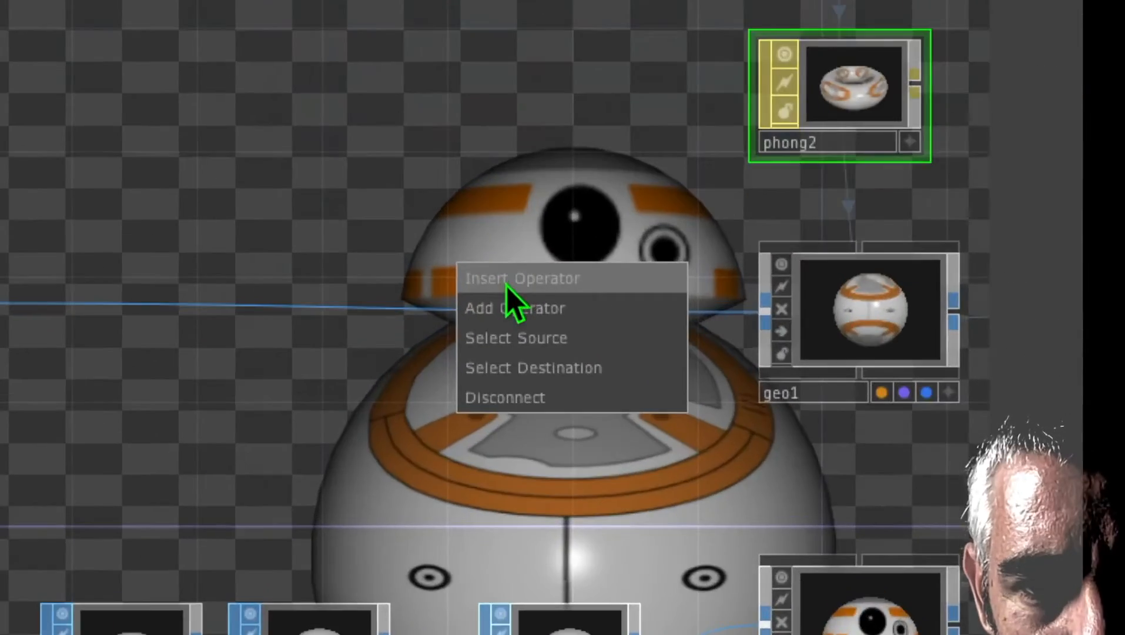
pyautogui.click(506, 279)
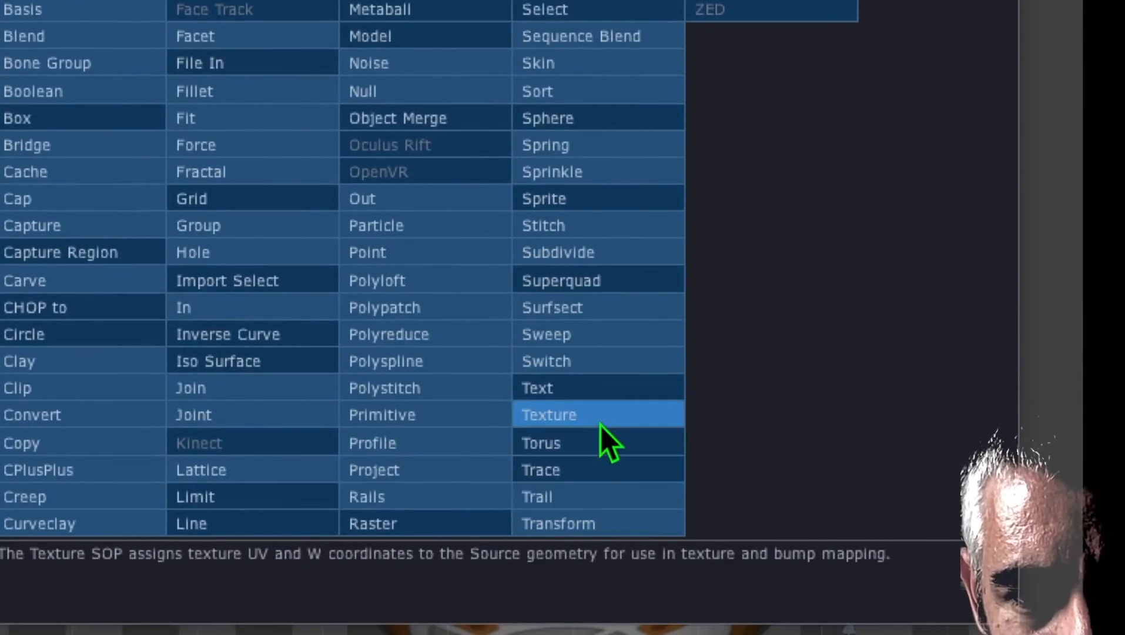
pyautogui.click(600, 526)
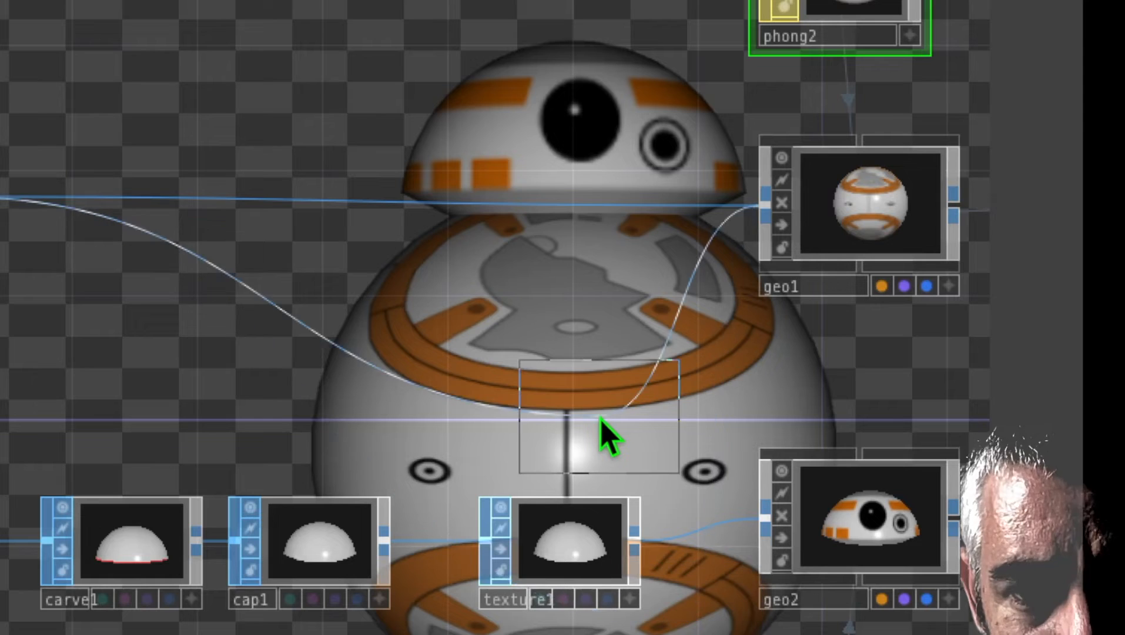
pyautogui.click(557, 209)
pyautogui.moveTo(687, 299); pyautogui.dragTo(598, 298)
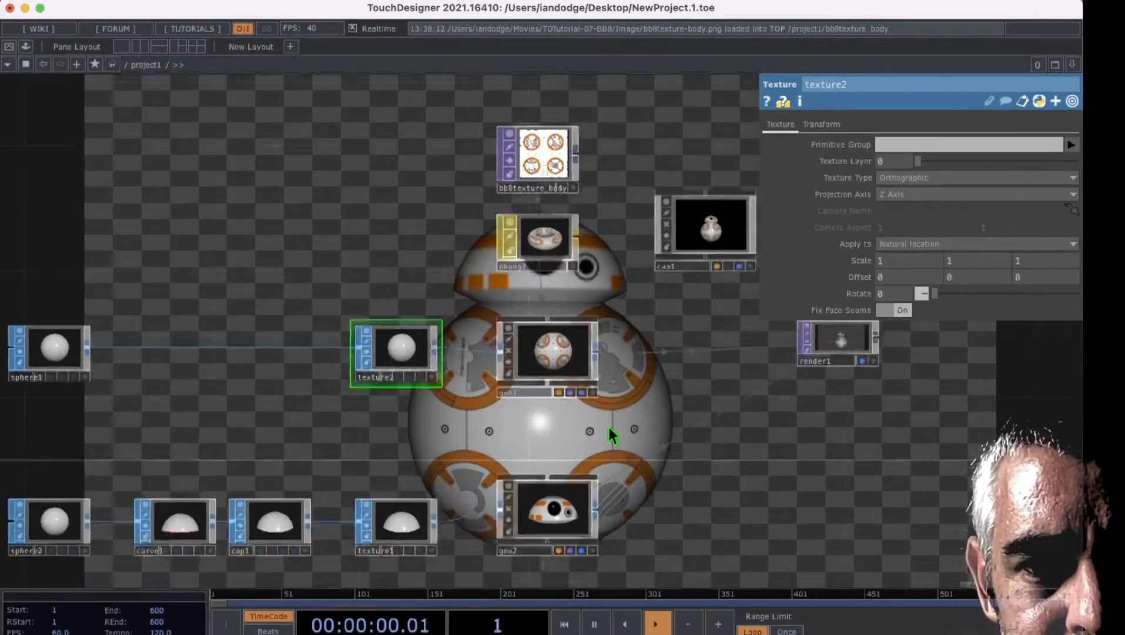
# Step: Set the body Texture SOP's Scale to 0.7 on all three axes
pyautogui.moveTo(611, 435); pyautogui.dragTo(664, 336)
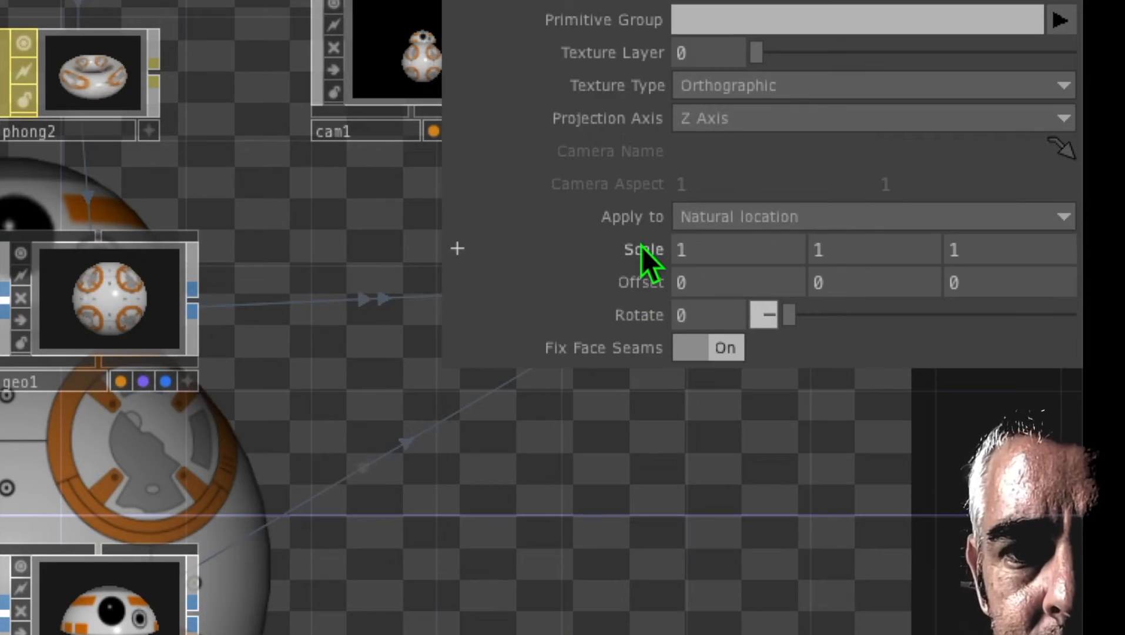
pyautogui.moveTo(642, 247); pyautogui.dragTo(642, 247)
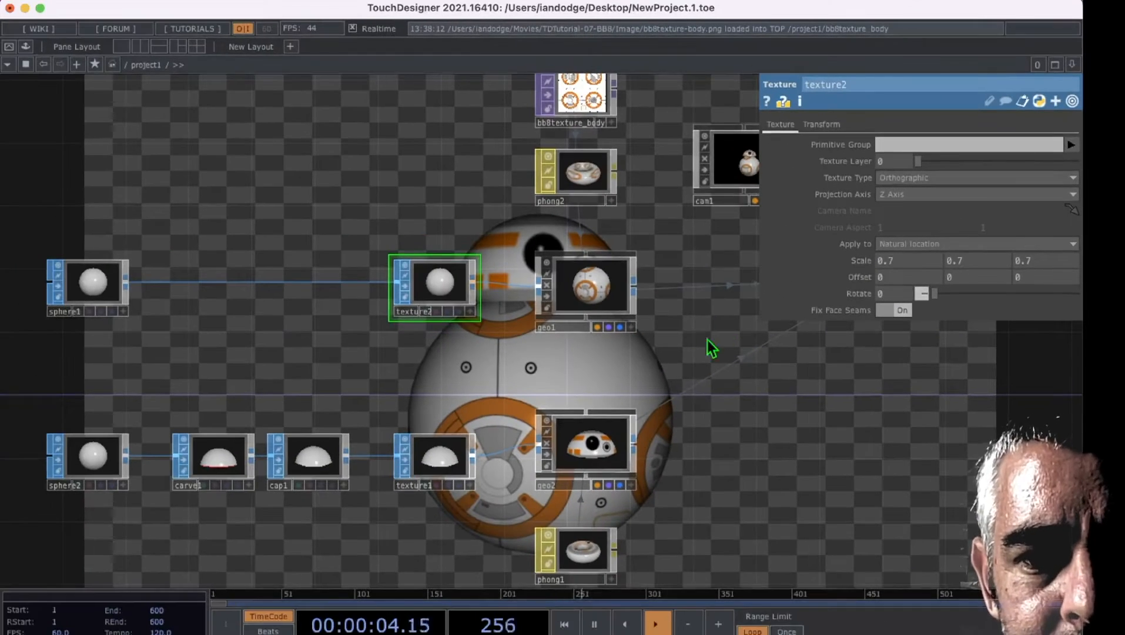
pyautogui.moveTo(683, 385); pyautogui.dragTo(635, 324)
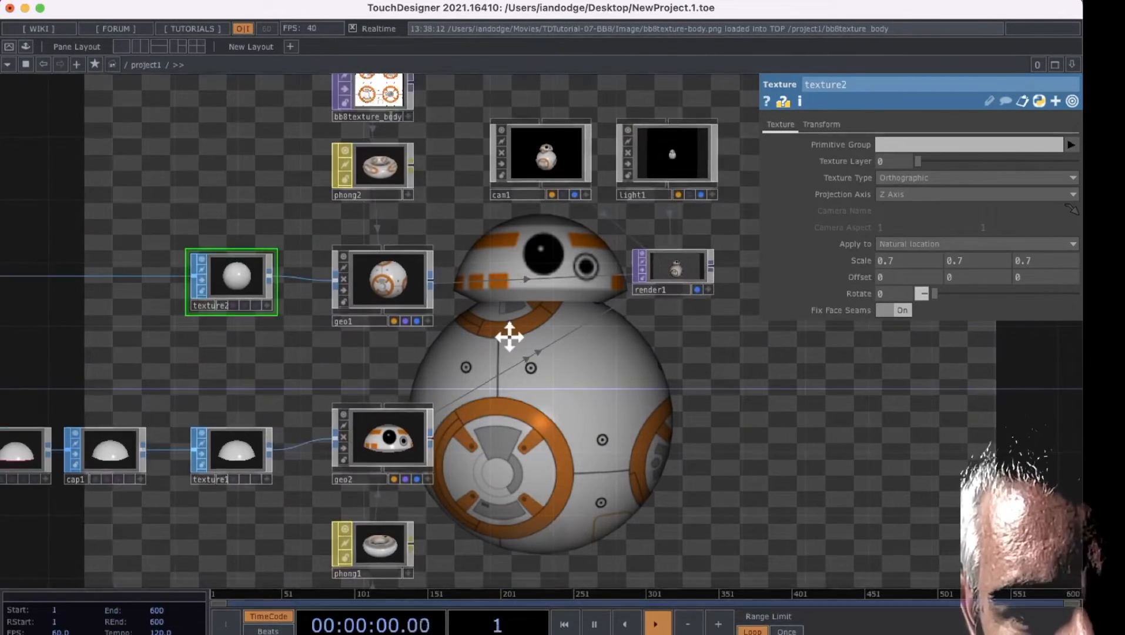
pyautogui.moveTo(508, 331); pyautogui.dragTo(530, 339)
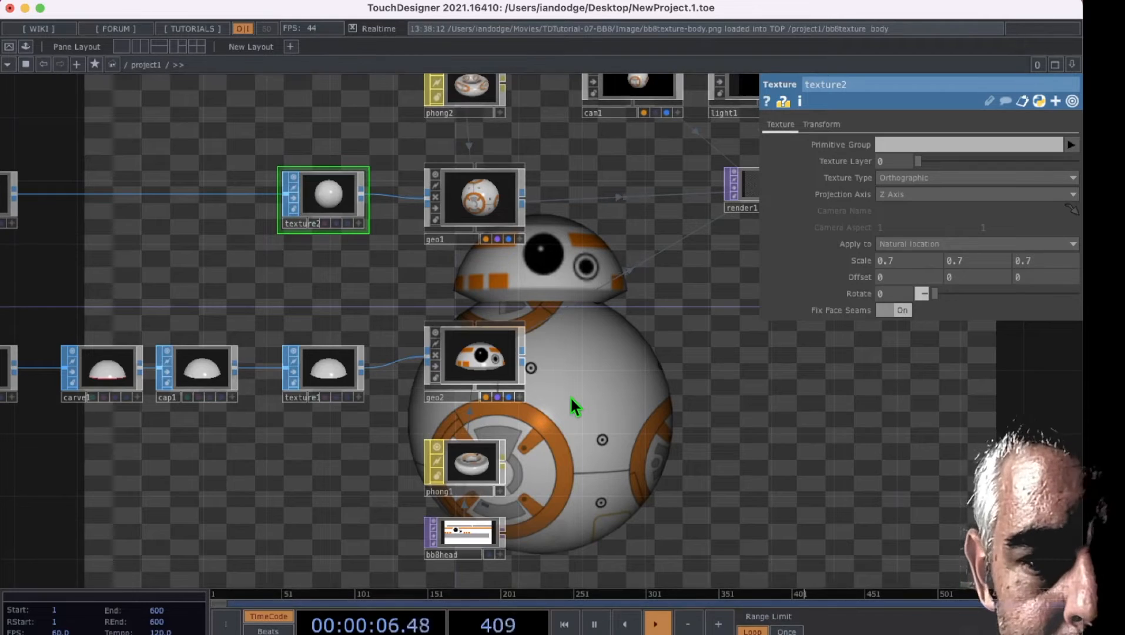
# Step: Add an Edge TOP fed by the bb8head image and place it beside that image
pyautogui.moveTo(572, 391); pyautogui.dragTo(493, 288)
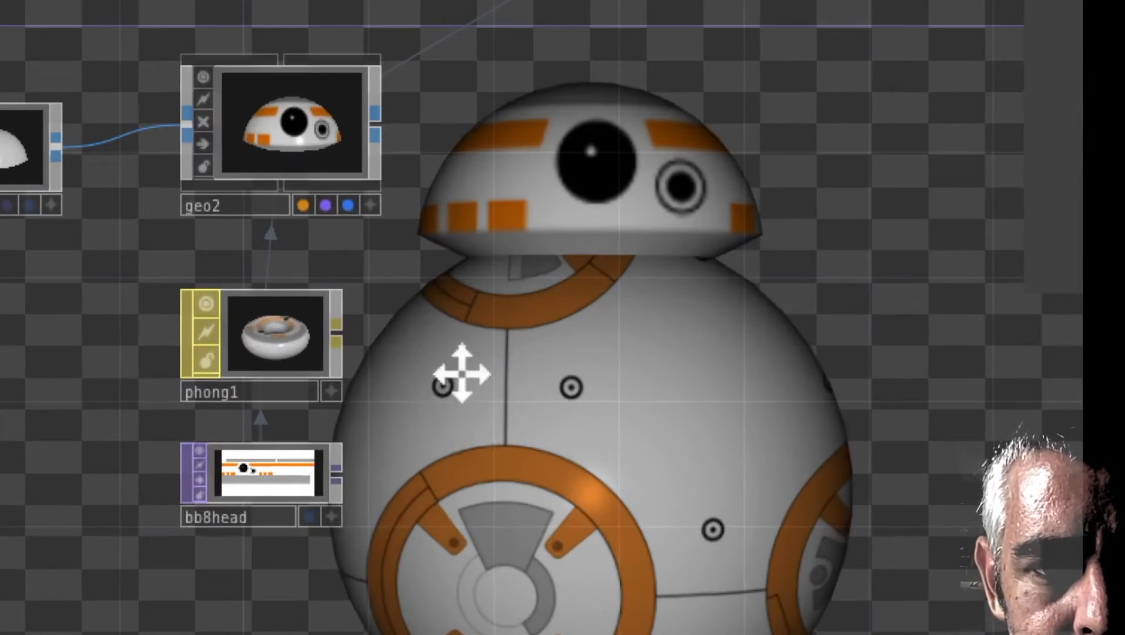
pyautogui.moveTo(476, 364); pyautogui.dragTo(527, 266)
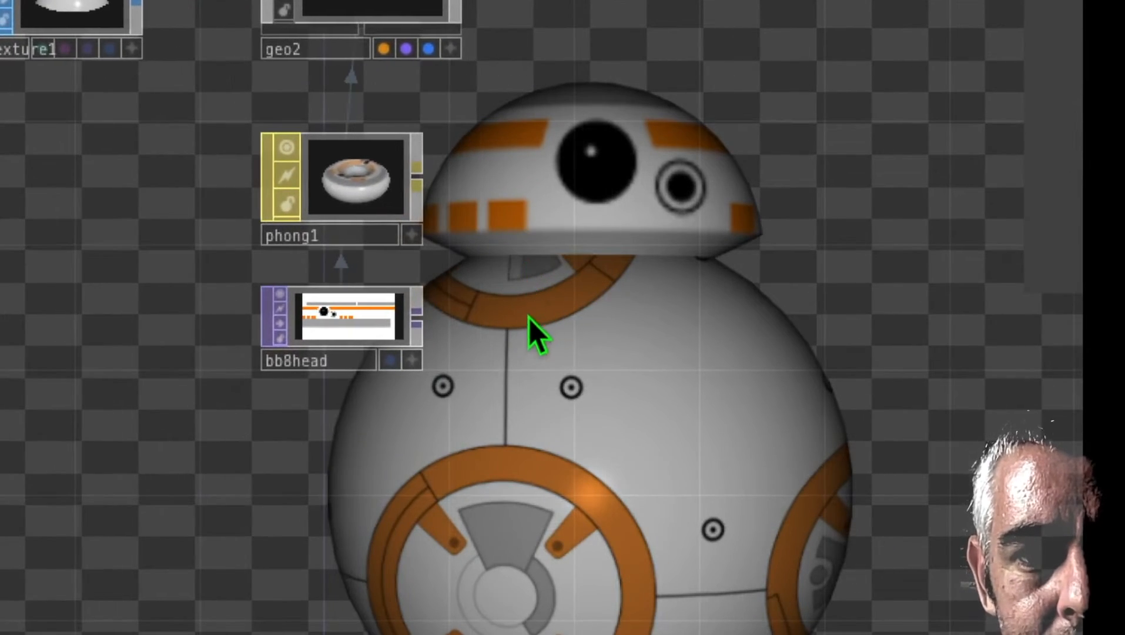
pyautogui.rightClick(416, 319)
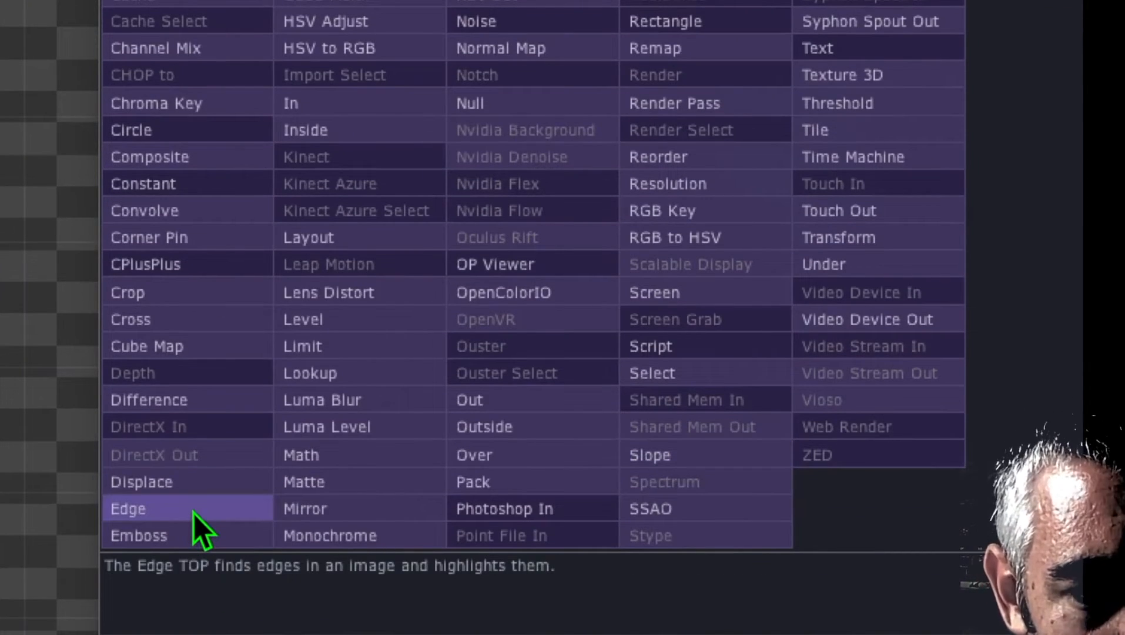
pyautogui.click(194, 510)
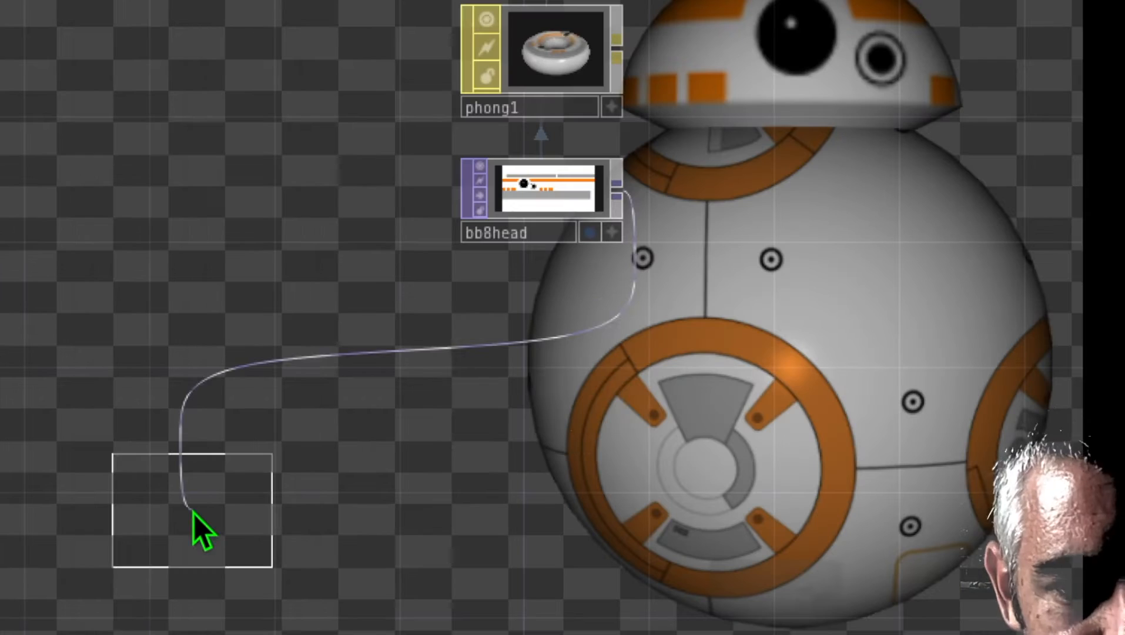
pyautogui.click(767, 203)
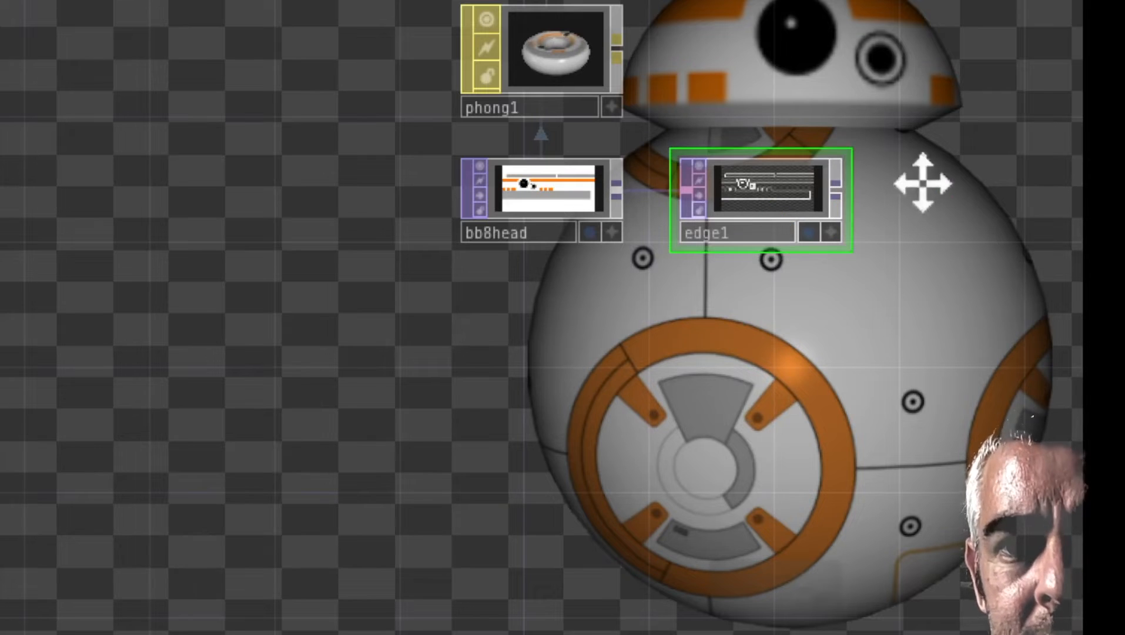
# Step: Add a Normal Map TOP fed by the Edge TOP and place it after it in the chain
pyautogui.moveTo(923, 184); pyautogui.dragTo(668, 292)
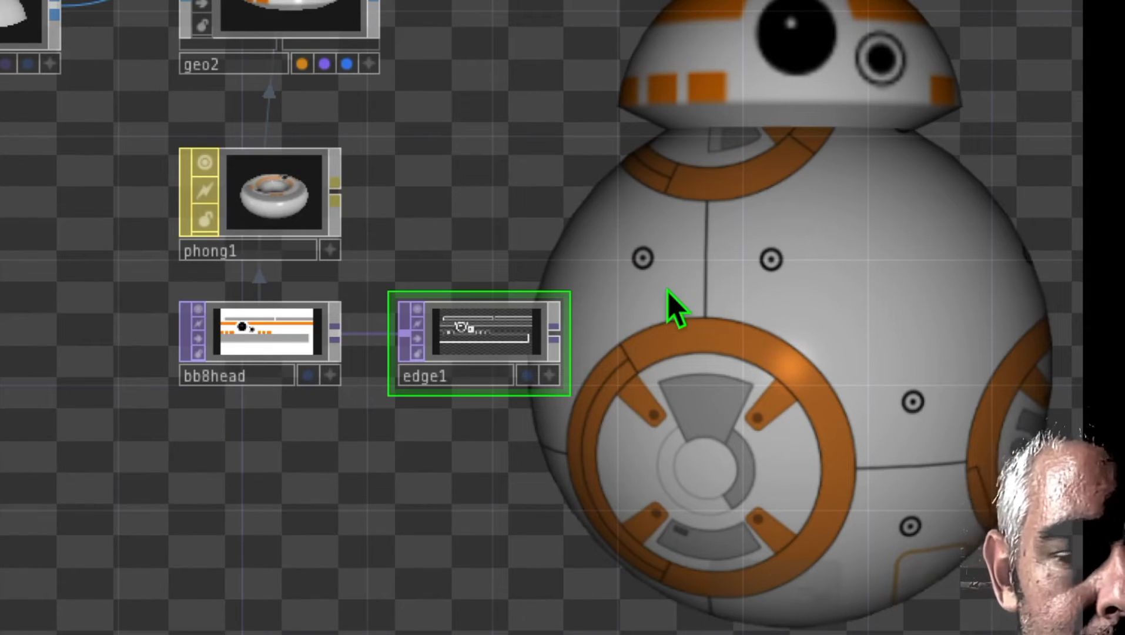
pyautogui.moveTo(668, 292); pyautogui.dragTo(533, 291)
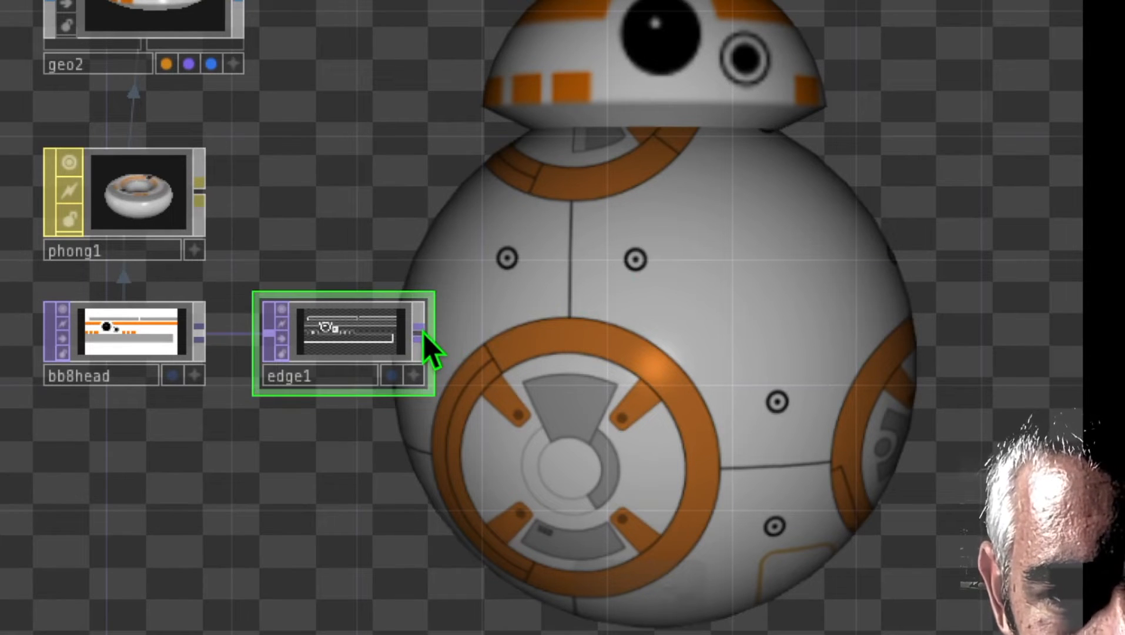
pyautogui.rightClick(424, 333)
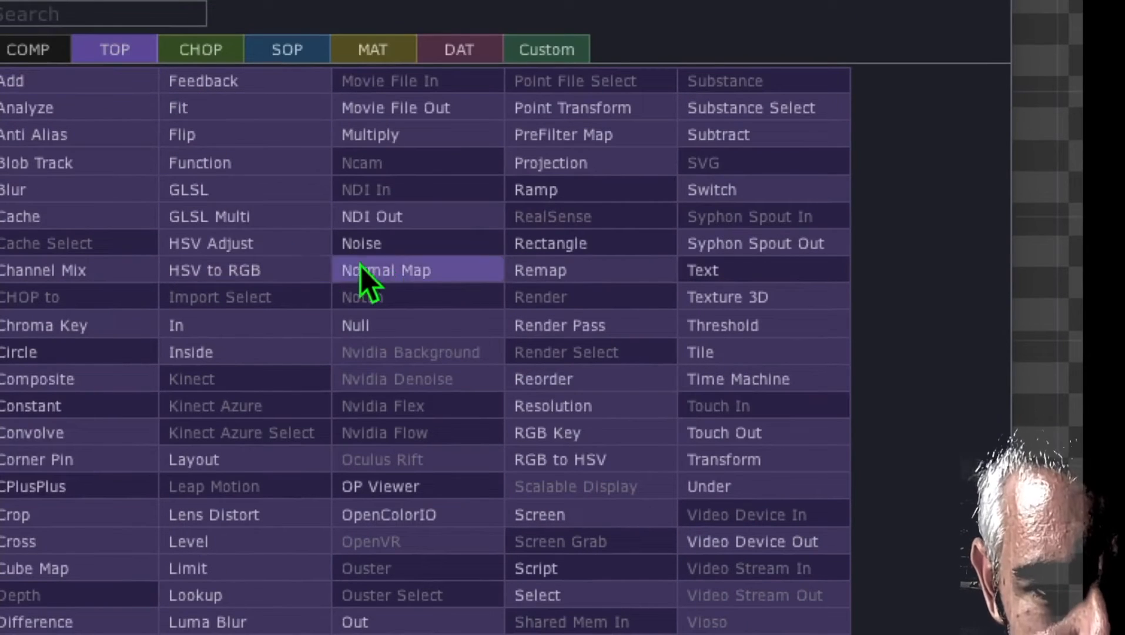
pyautogui.click(397, 269)
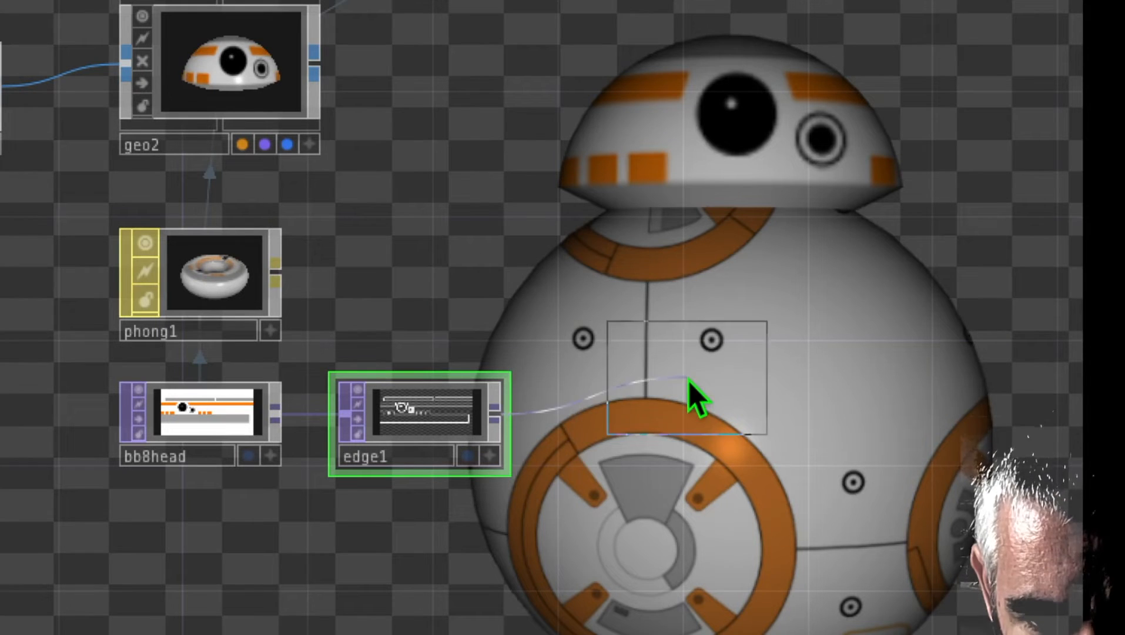
pyautogui.click(659, 425)
pyautogui.moveTo(663, 360); pyautogui.dragTo(736, 372)
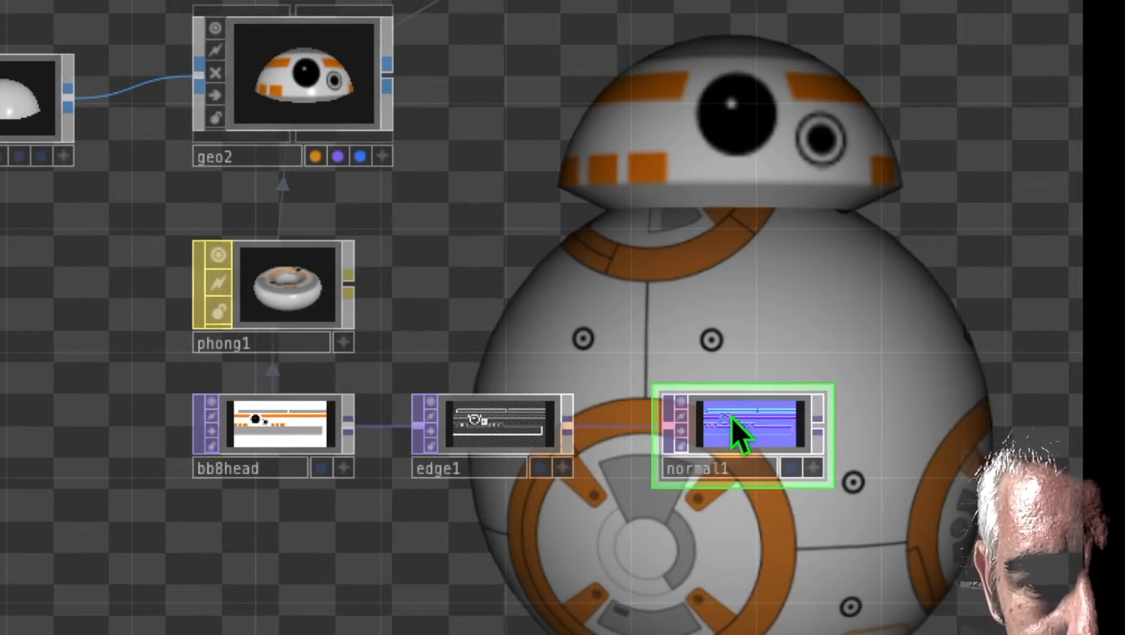
# Step: Assign the Normal Map TOP as the head Phong's Normal Map (Bump) and set its Bump Scale to 3
pyautogui.moveTo(733, 417); pyautogui.dragTo(297, 300)
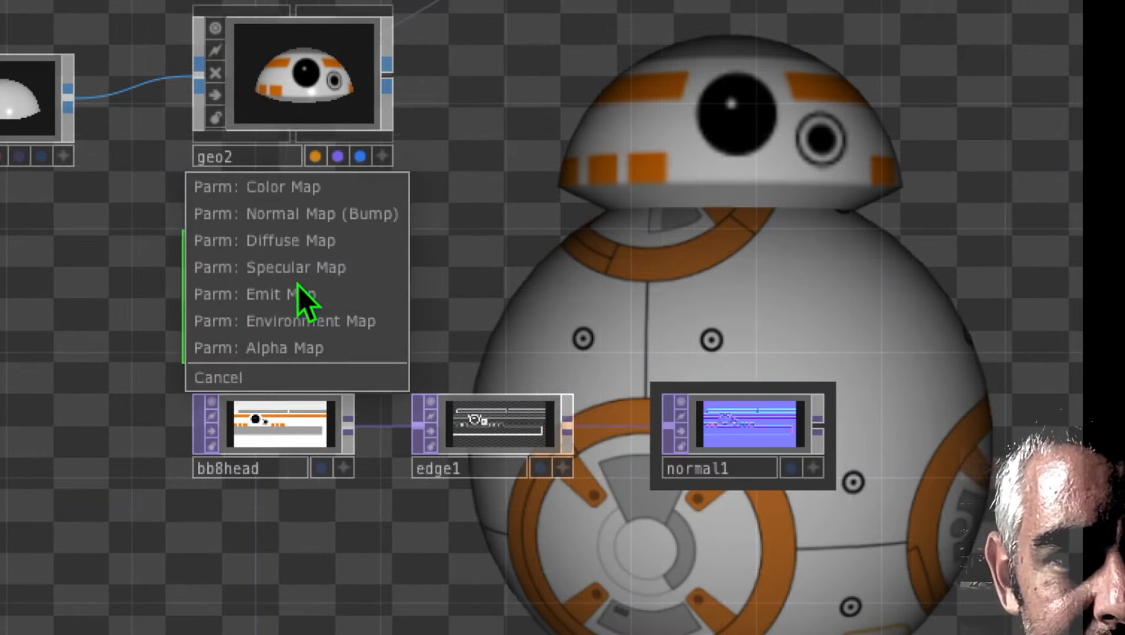
pyautogui.click(331, 214)
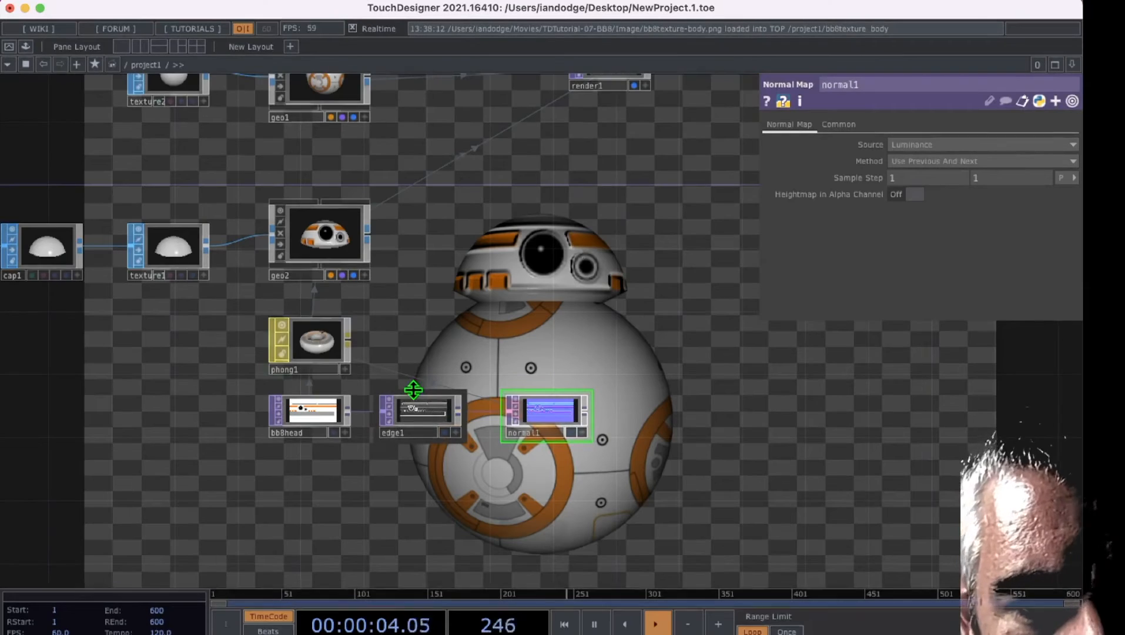
pyautogui.moveTo(415, 389); pyautogui.dragTo(325, 346)
pyautogui.click(325, 346)
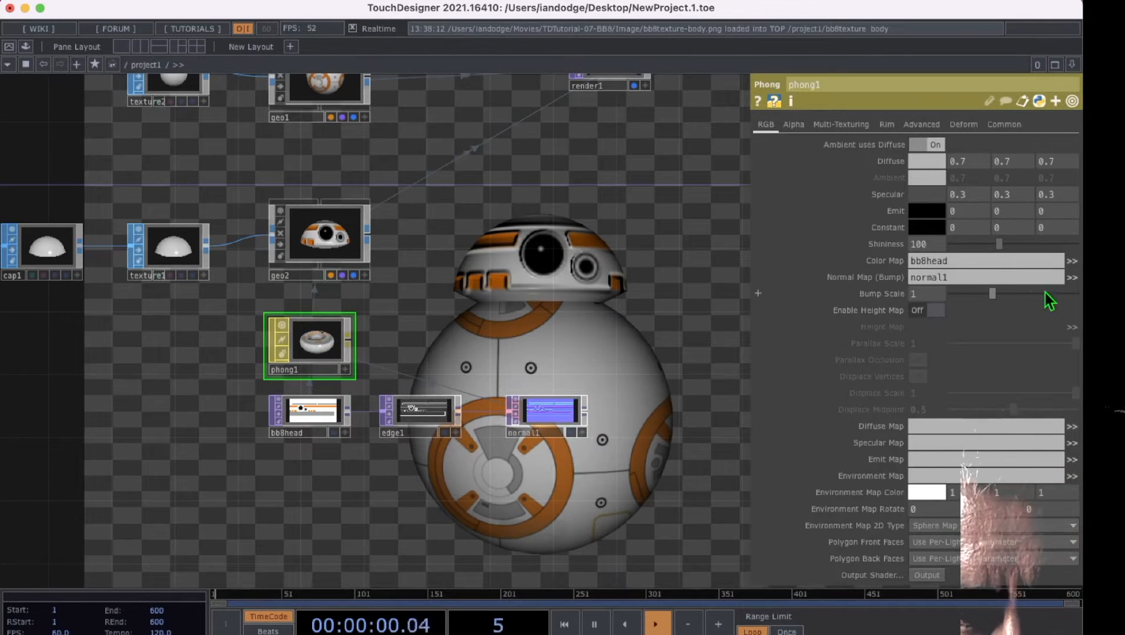
pyautogui.moveTo(994, 292); pyautogui.dragTo(1052, 291)
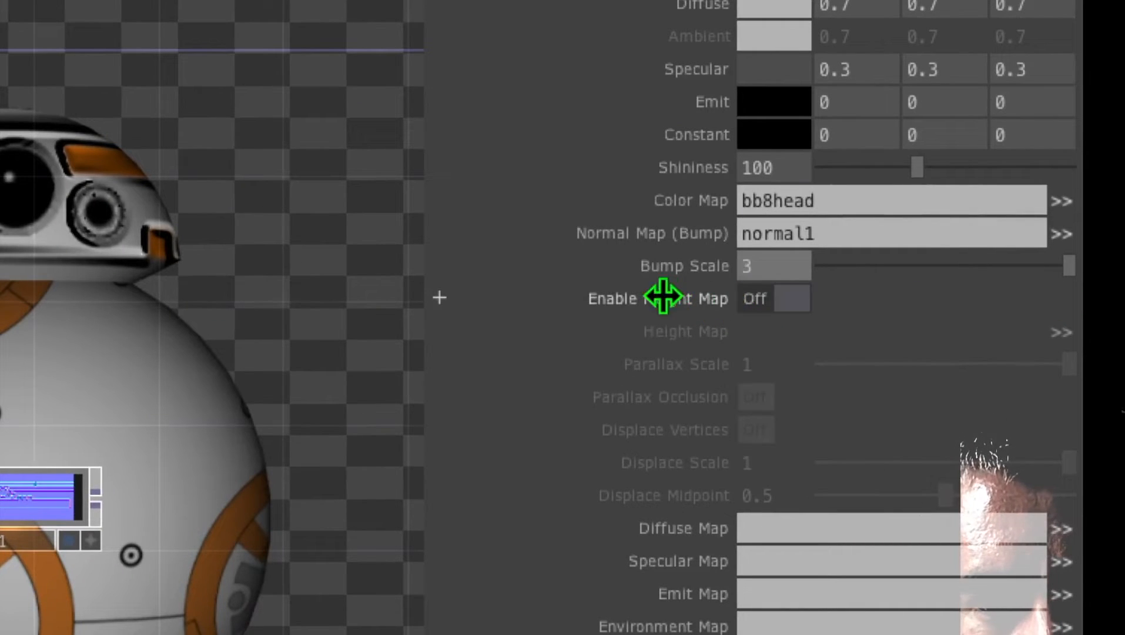
# Step: Enable the head Phong's height map, using the Edge TOP as Height Map with a Parallax Scale of 0.494
pyautogui.click(784, 298)
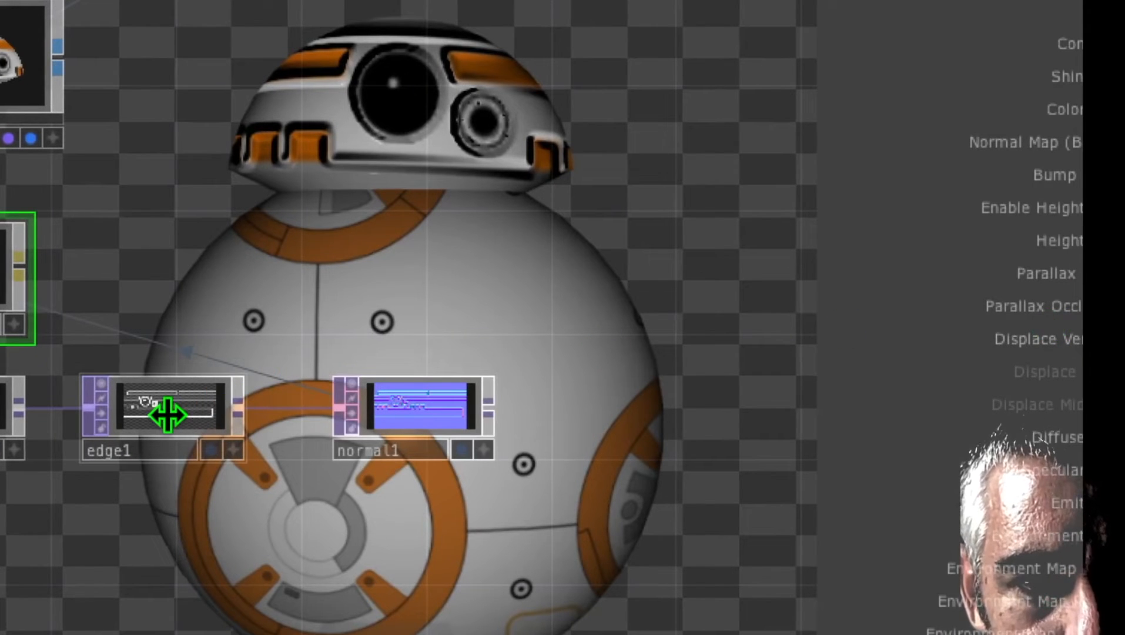
pyautogui.click(166, 408)
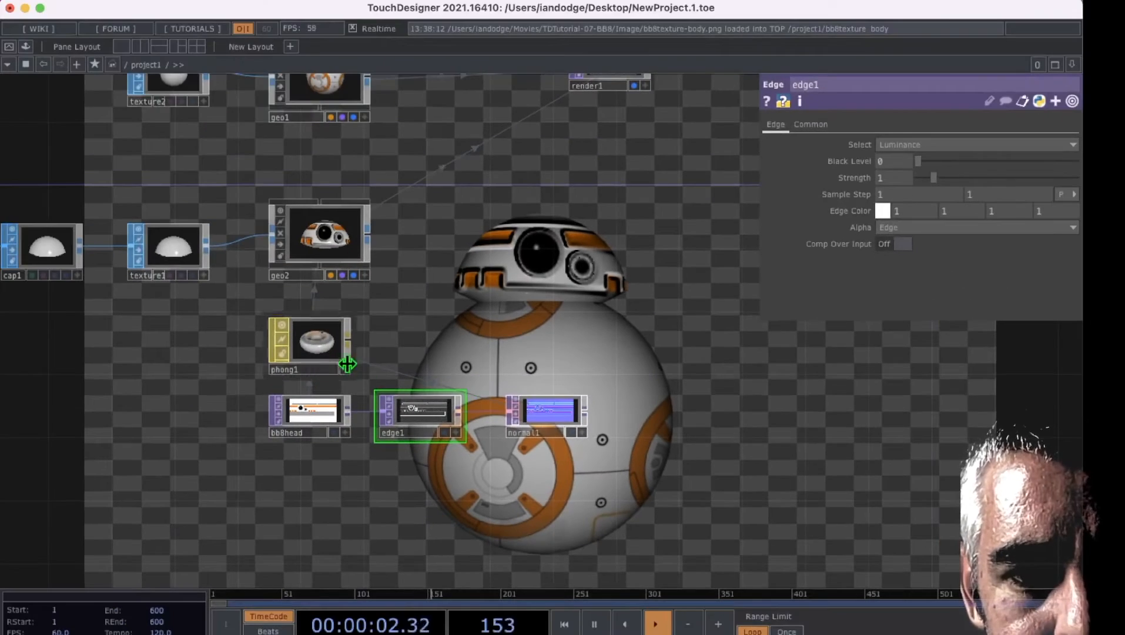
pyautogui.click(199, 335)
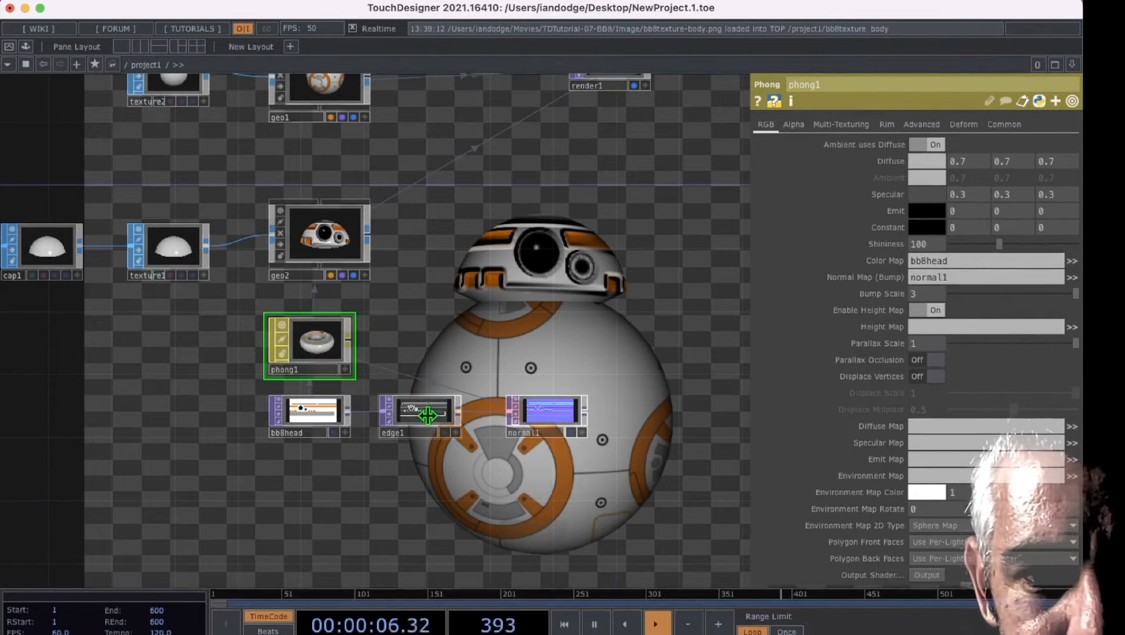
pyautogui.moveTo(428, 415); pyautogui.dragTo(981, 322)
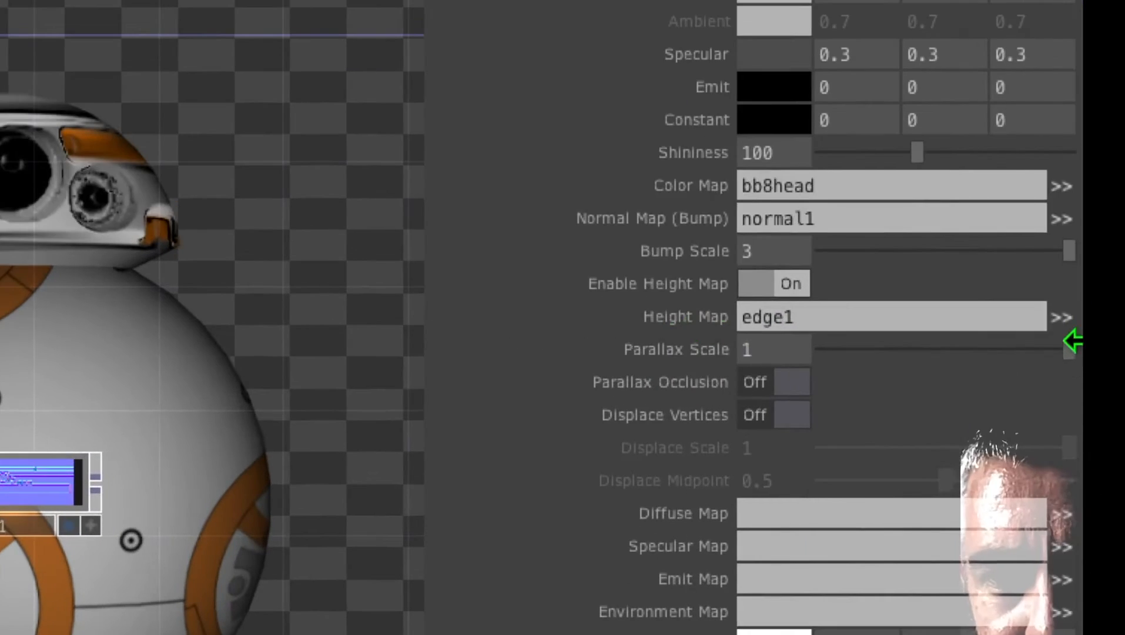
pyautogui.moveTo(1065, 351); pyautogui.dragTo(943, 360)
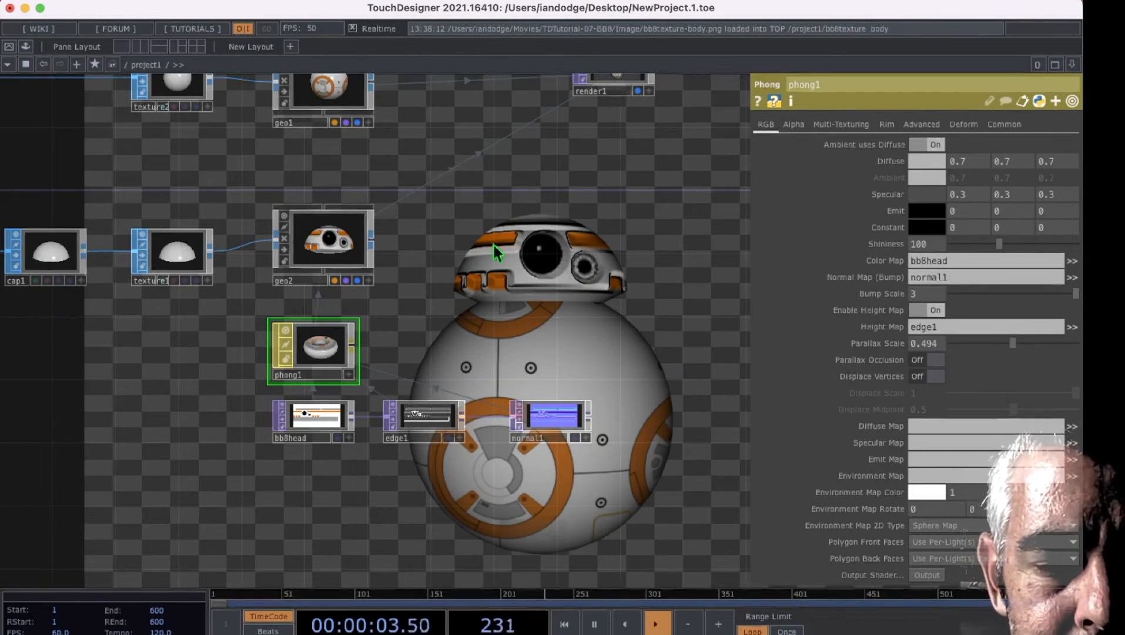
# Step: Add a Noise TOP above the bb8texture_body image
pyautogui.moveTo(424, 285); pyautogui.dragTo(490, 280)
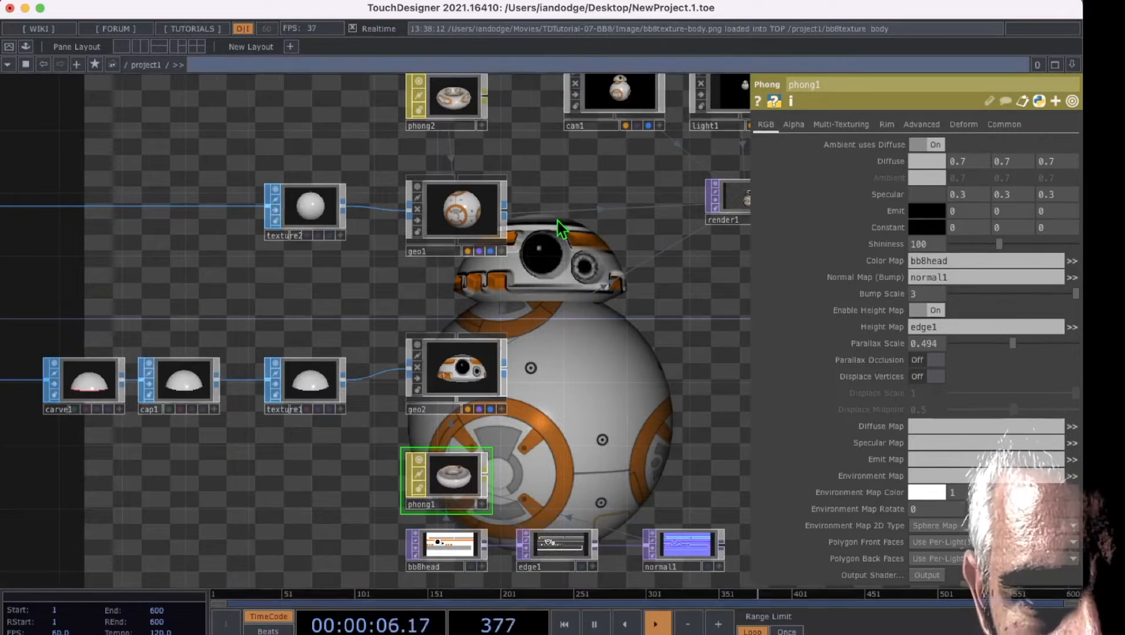
pyautogui.moveTo(550, 203); pyautogui.dragTo(626, 349)
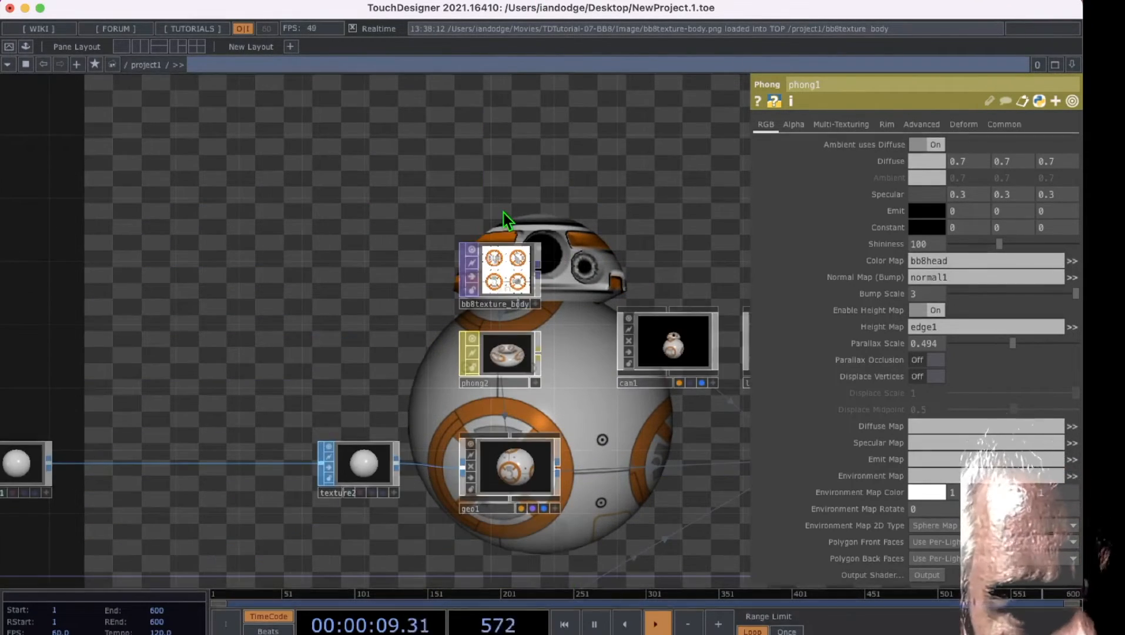
pyautogui.click(506, 261)
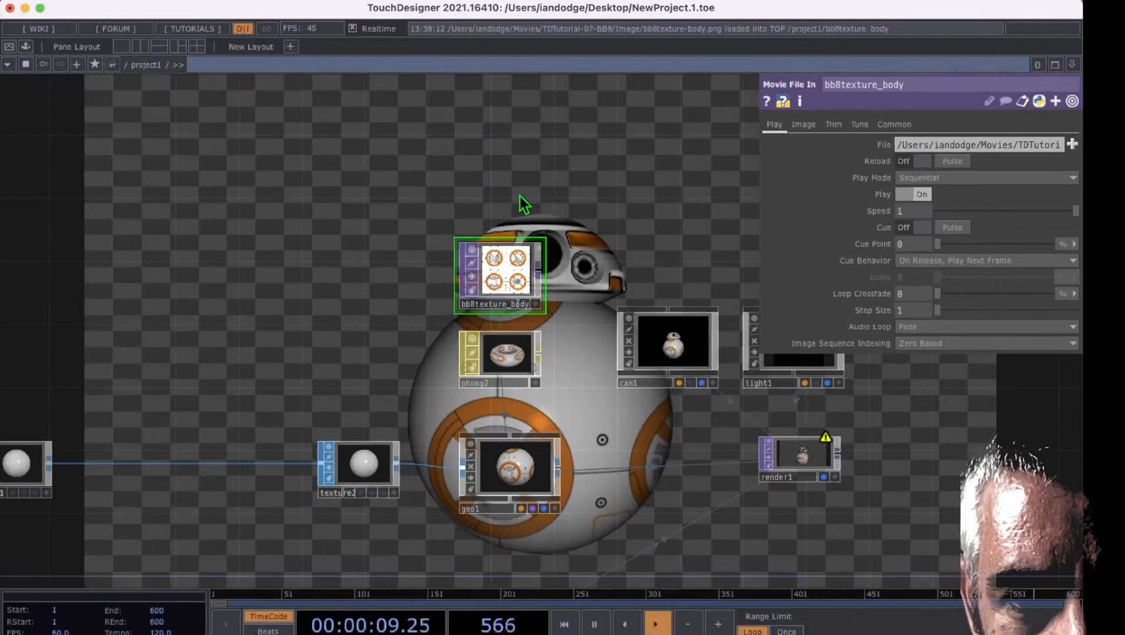
pyautogui.moveTo(519, 195); pyautogui.dragTo(489, 220)
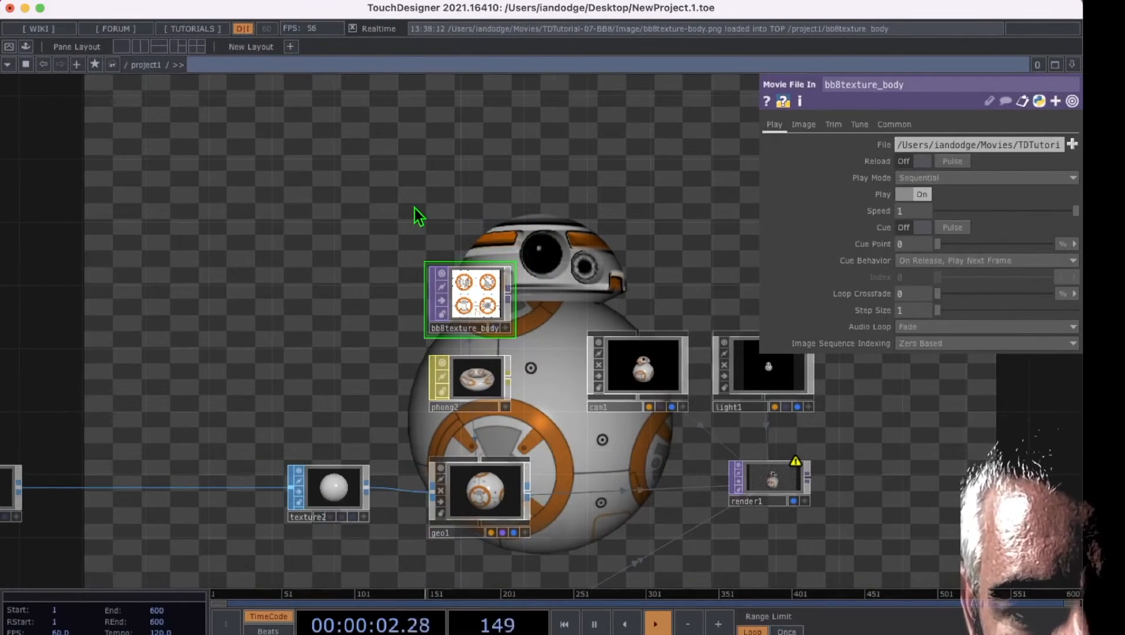
pyautogui.press('Tab')
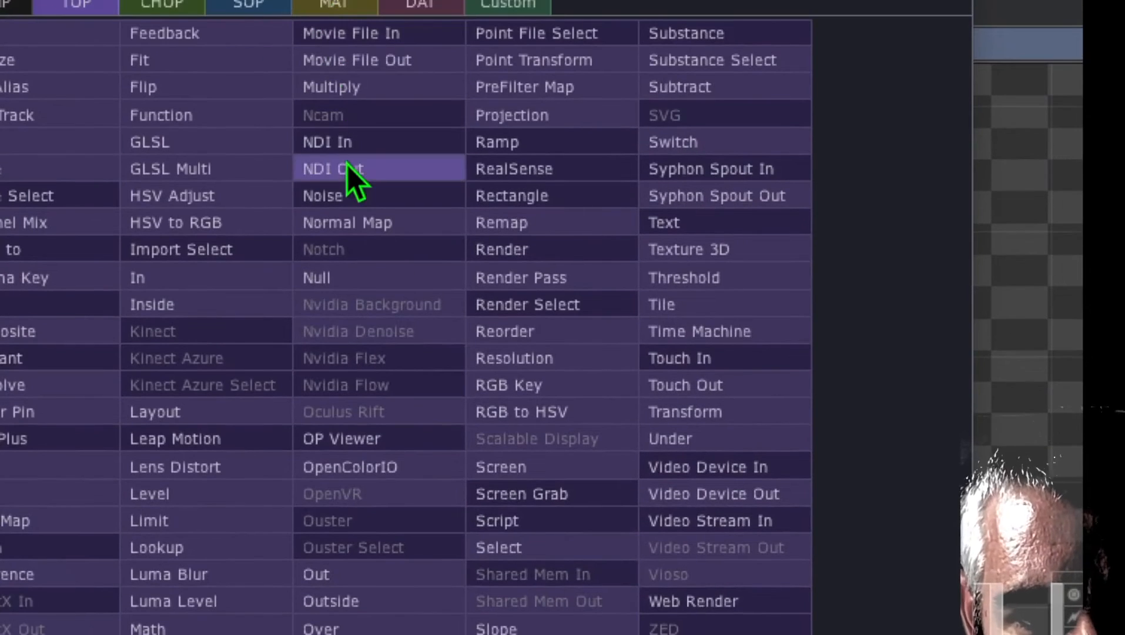
pyautogui.click(372, 177)
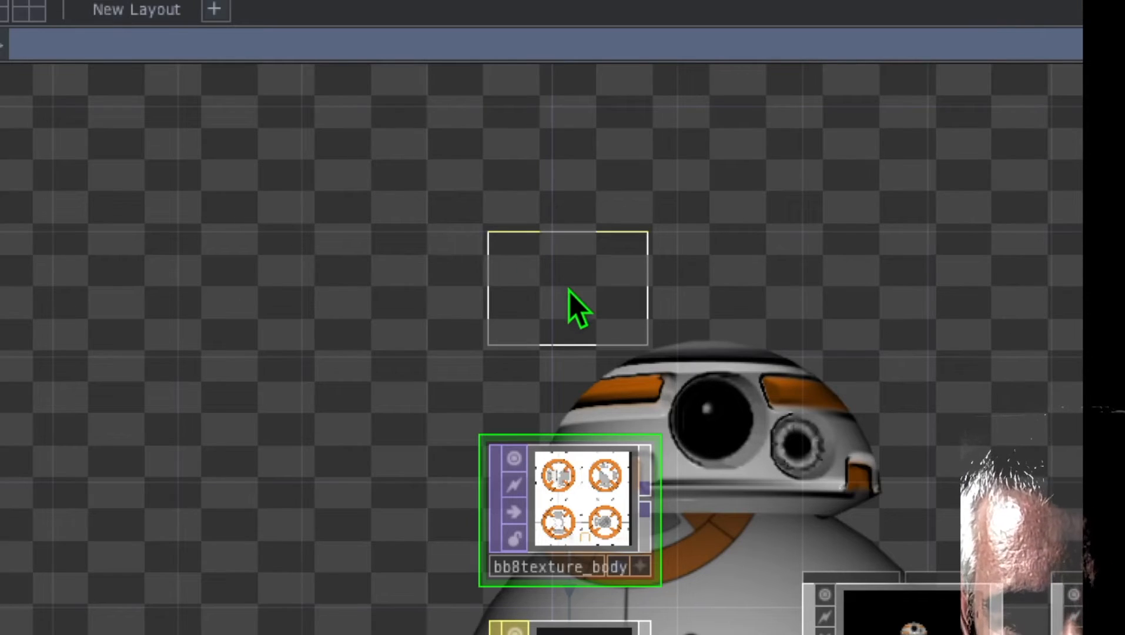
pyautogui.click(564, 348)
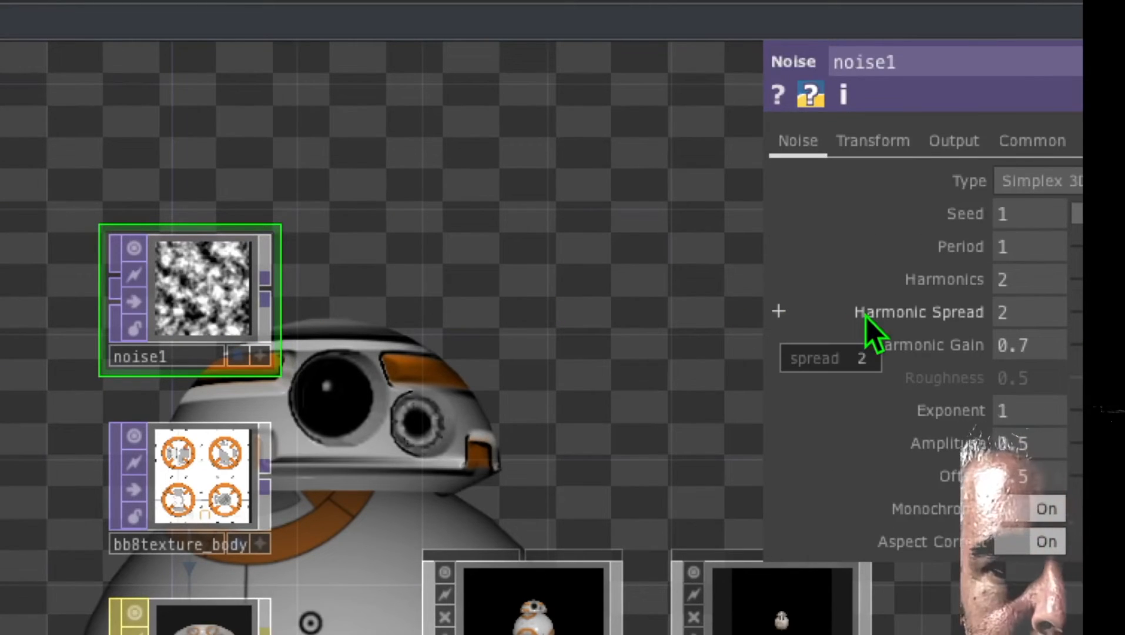
# Step: Set the Noise TOP's Period to 2, Harmonics to 6, Harmonic Gain to 0.8 and Exponent to 1.2
pyautogui.write('2')
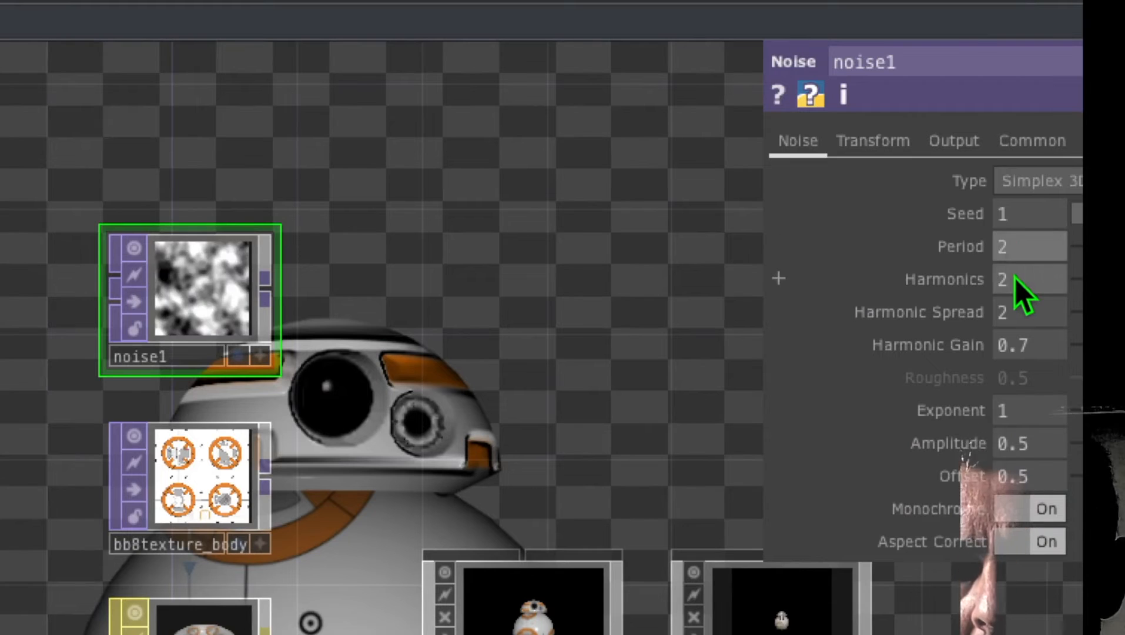
pyautogui.click(1016, 278)
pyautogui.write('6')
pyautogui.press('Return')
pyautogui.click(1033, 348)
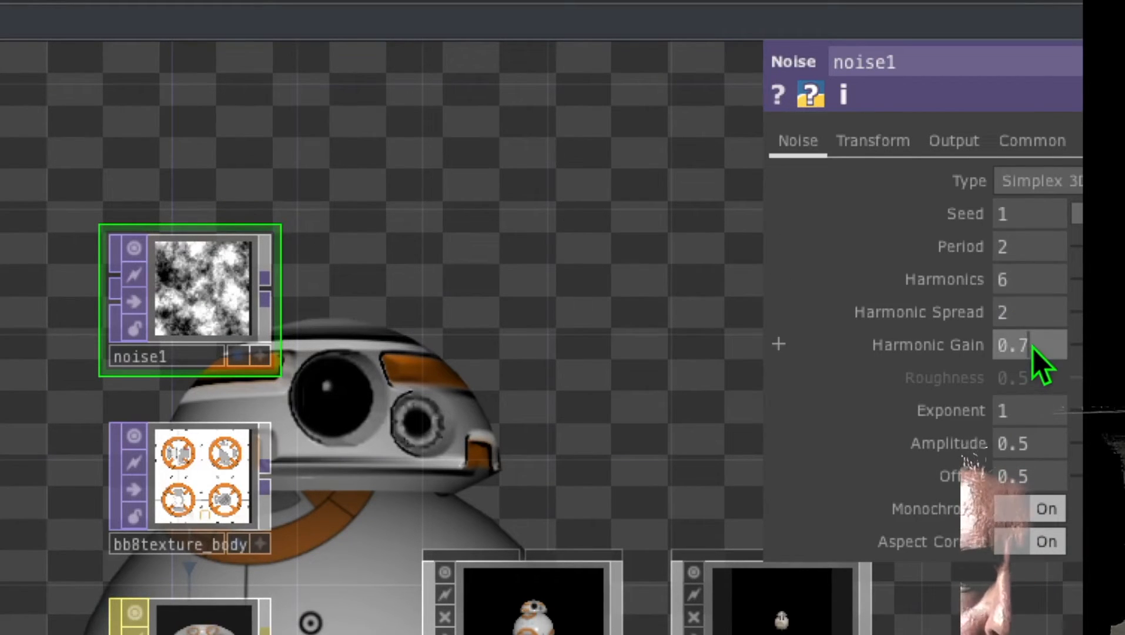
pyautogui.press('Up')
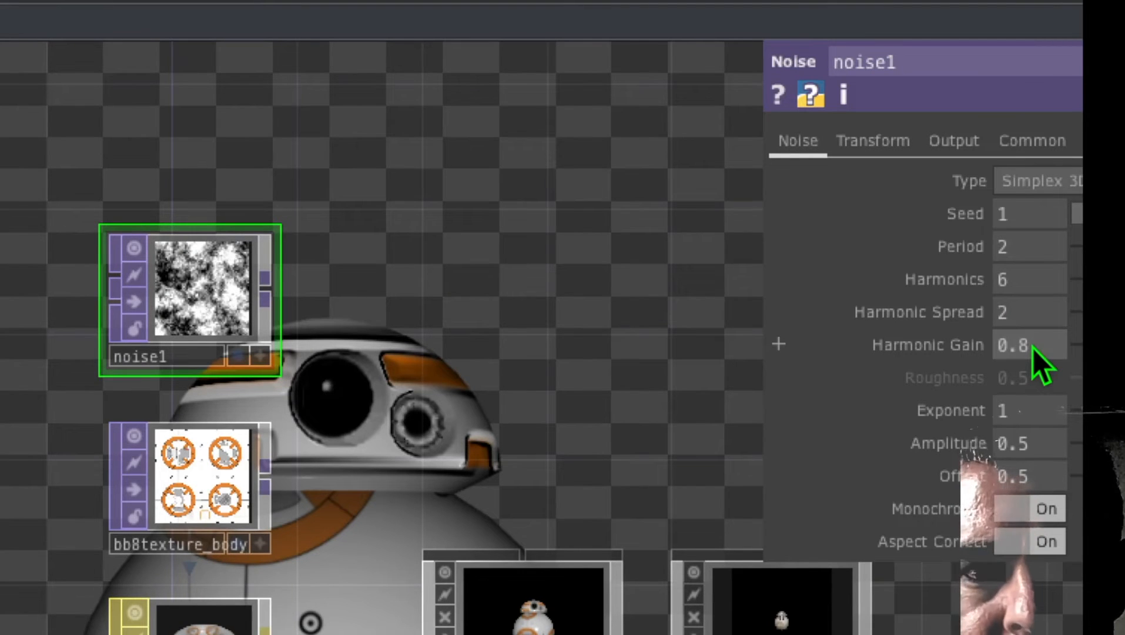
pyautogui.click(1031, 414)
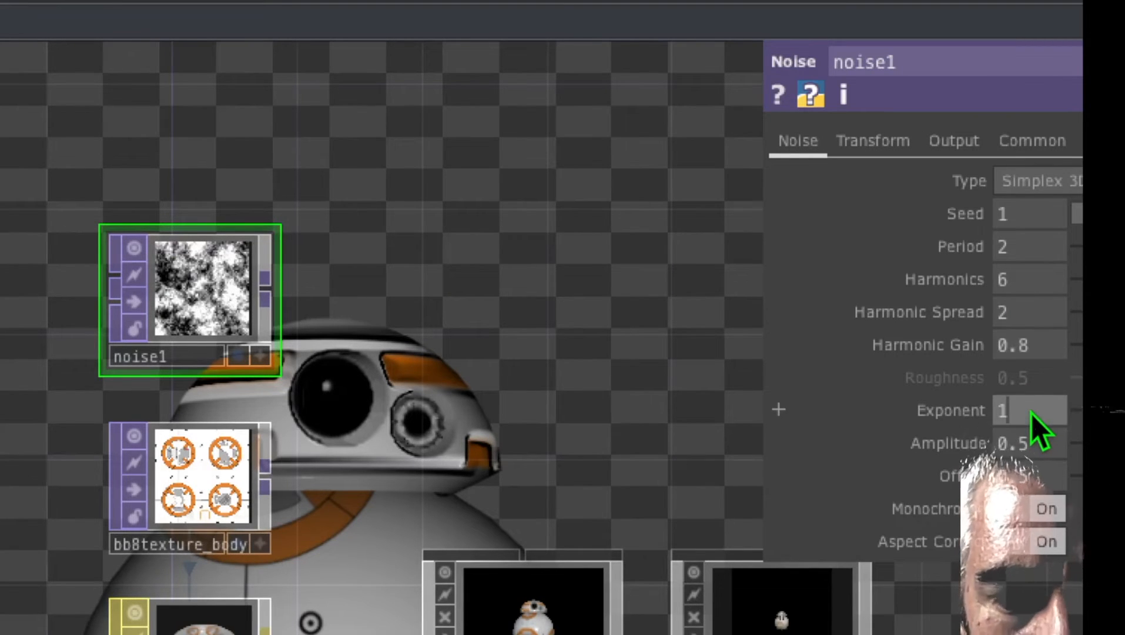
pyautogui.write('.2')
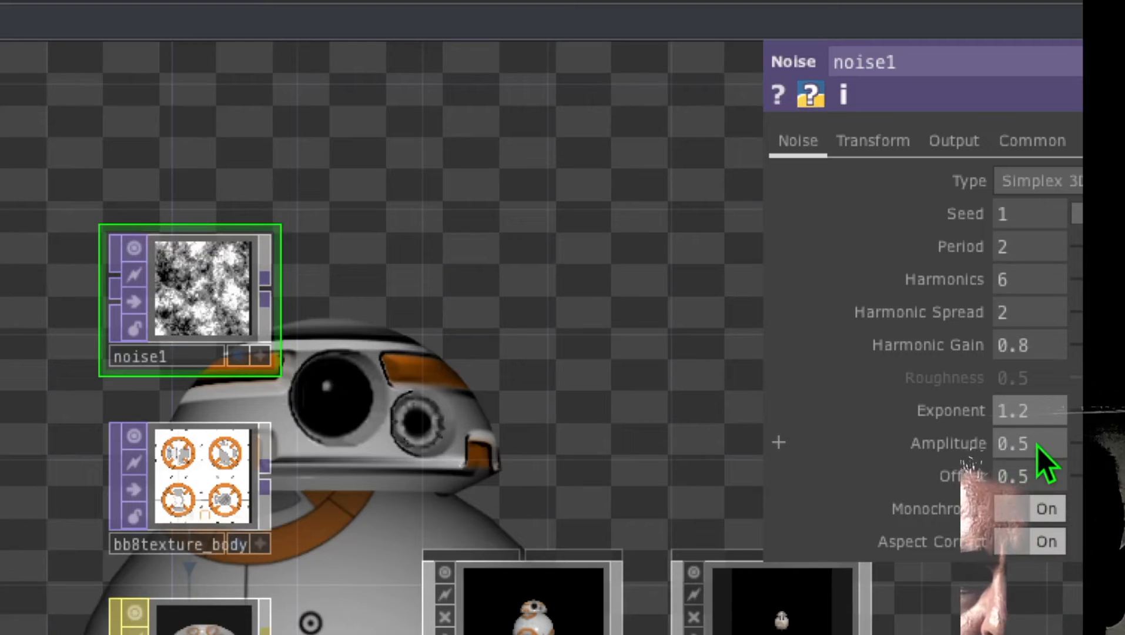
# Step: Set the Noise TOP's Amplitude to 0.14 and Offset to 1
pyautogui.click(1036, 447)
pyautogui.press('BackSpace')
pyautogui.write('14')
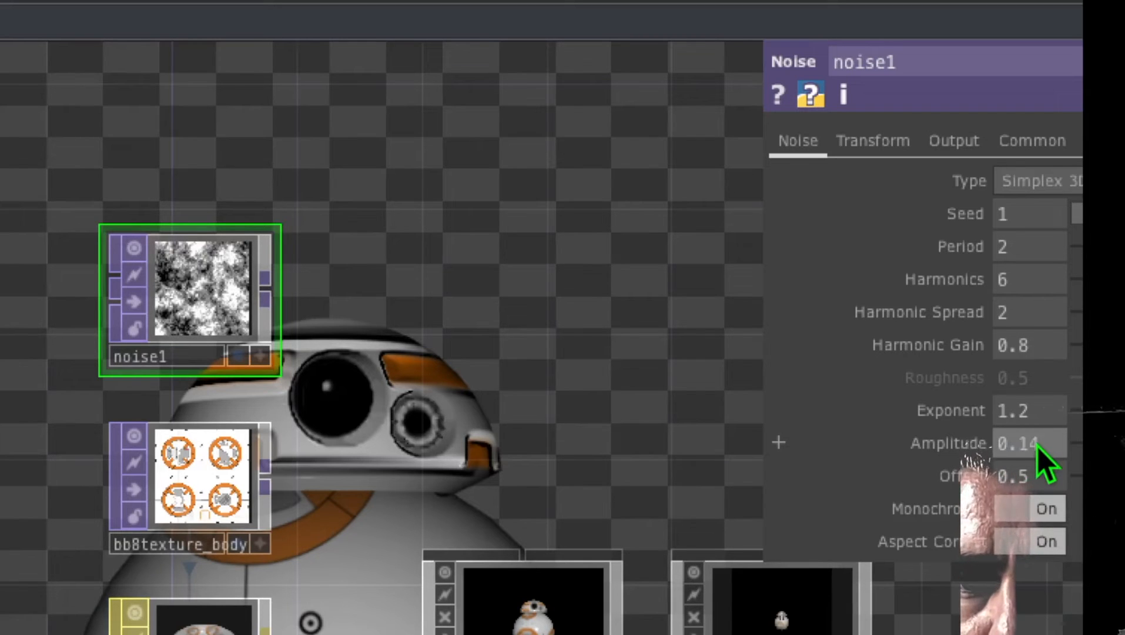
pyautogui.press('Return')
pyautogui.click(1033, 474)
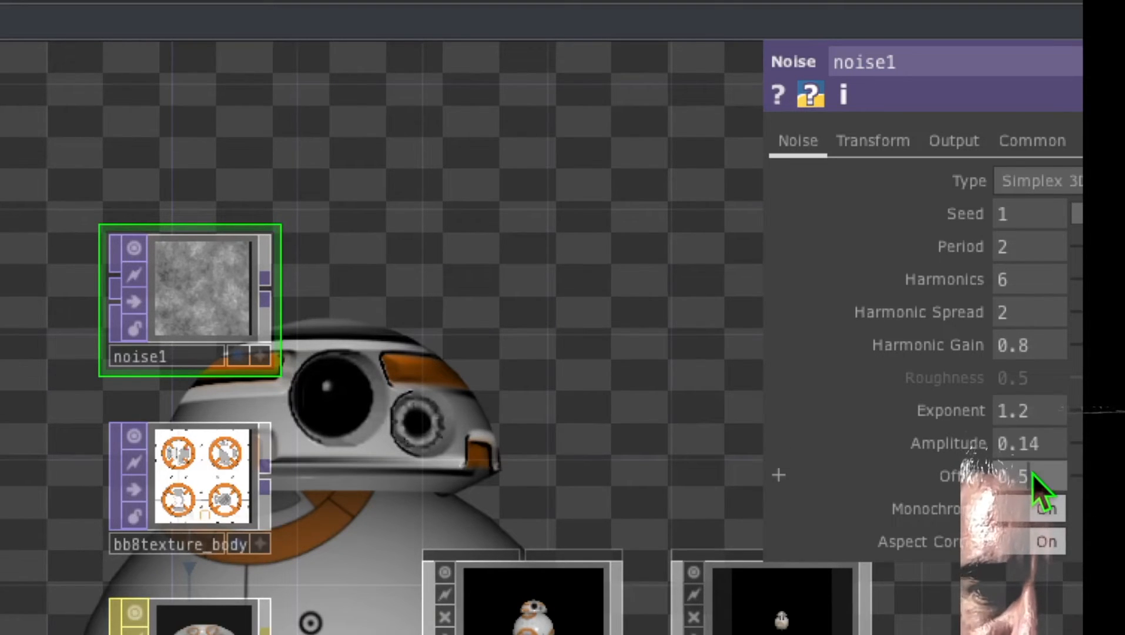
pyautogui.press('BackSpace')
pyautogui.press('BackSpace')
pyautogui.press('BackSpace')
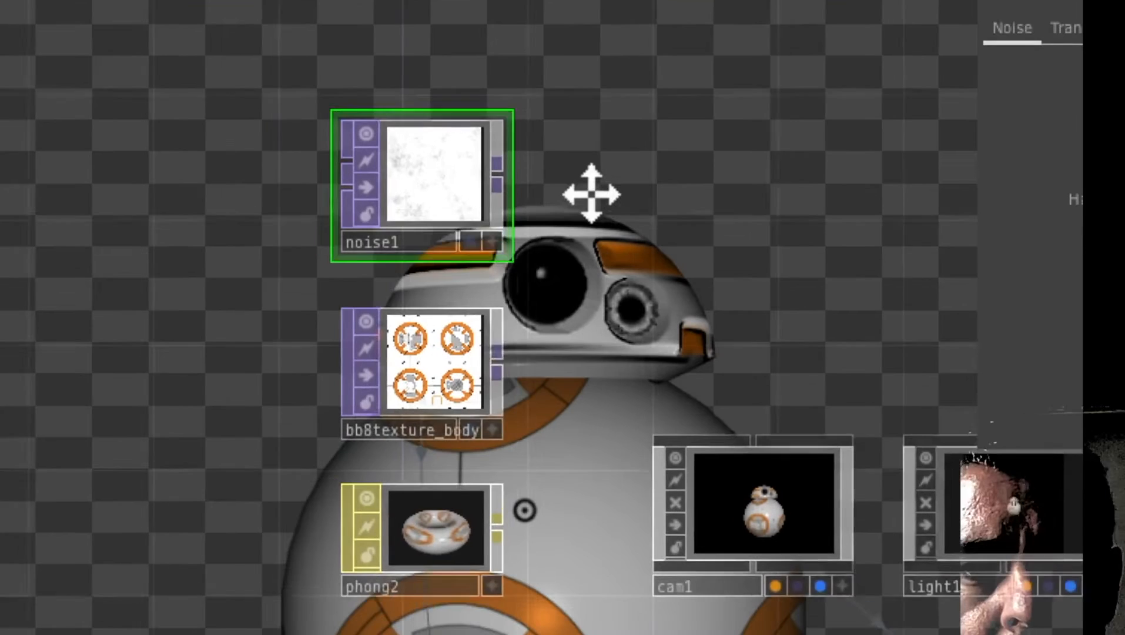
# Step: Add a Composite TOP beside the noise and wire both noise1 and bb8texture_body into it
pyautogui.moveTo(590, 194); pyautogui.dragTo(591, 205)
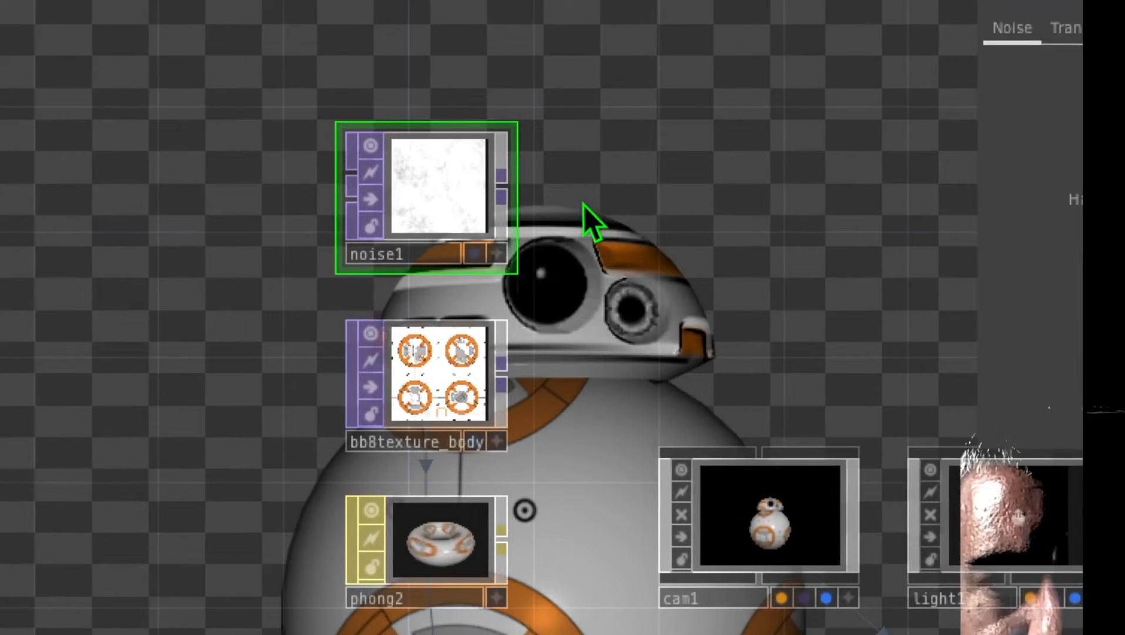
pyautogui.moveTo(616, 246); pyautogui.dragTo(548, 247)
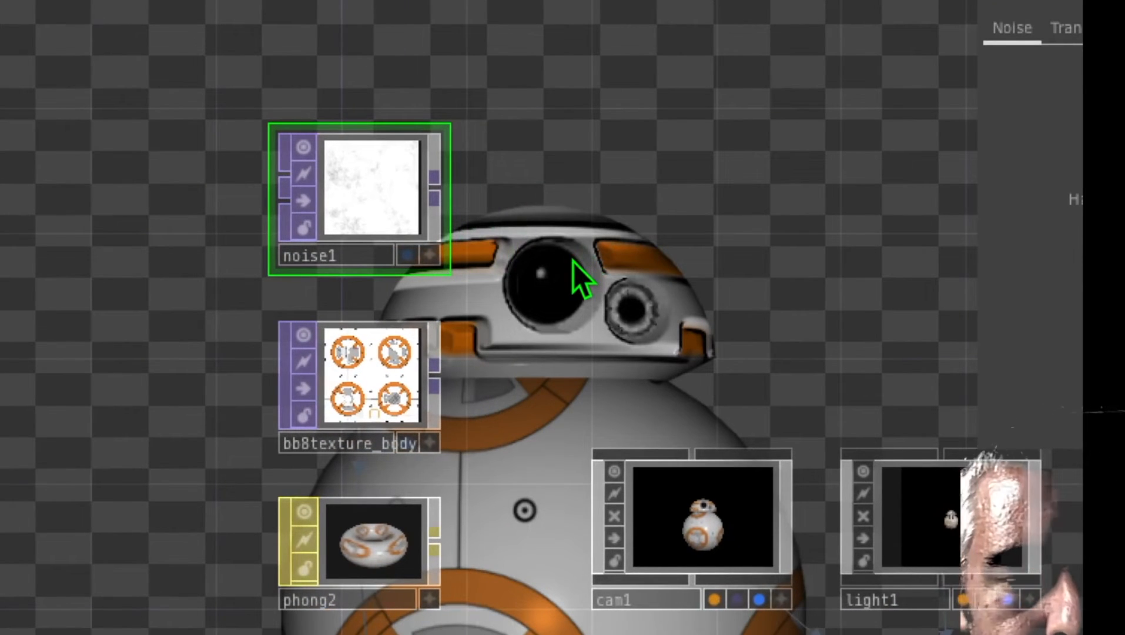
pyautogui.press('Tab')
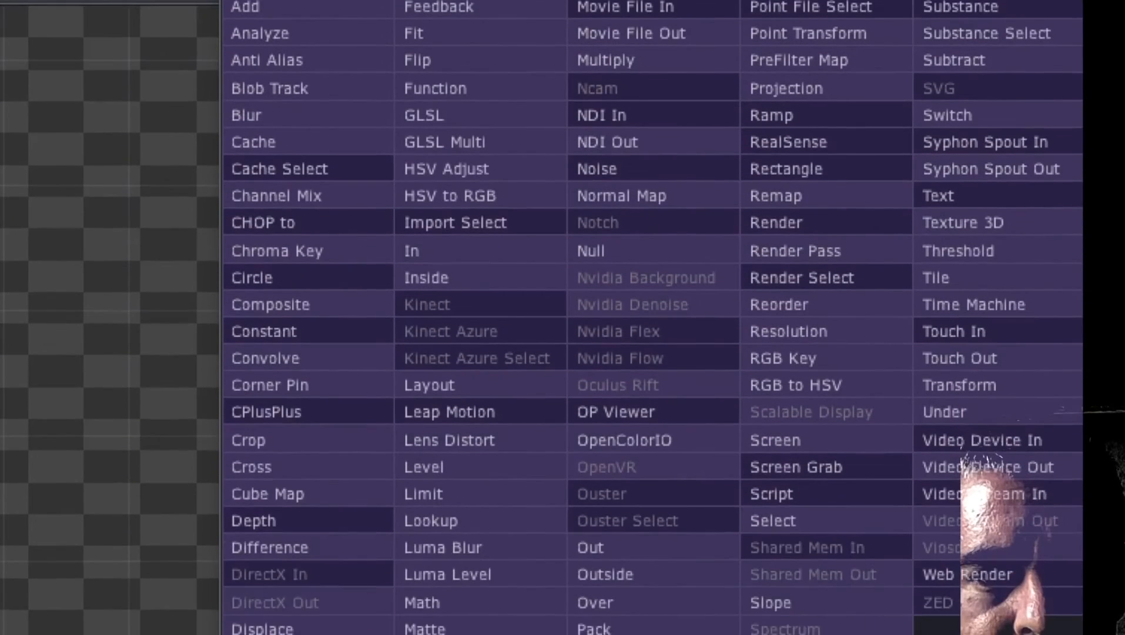
pyautogui.click(312, 430)
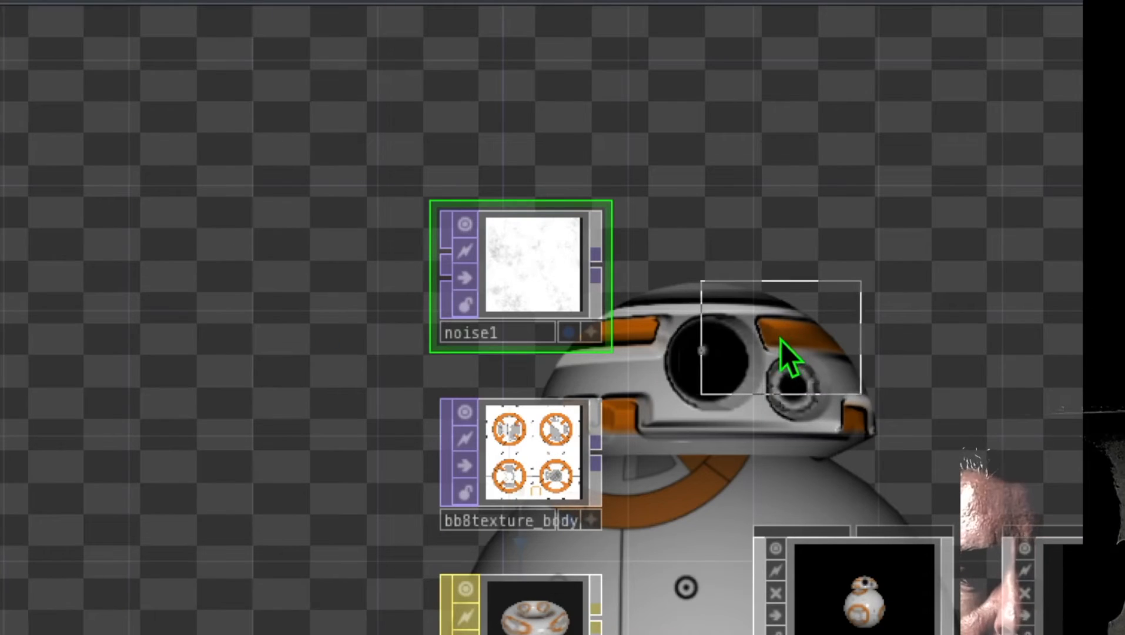
pyautogui.click(764, 348)
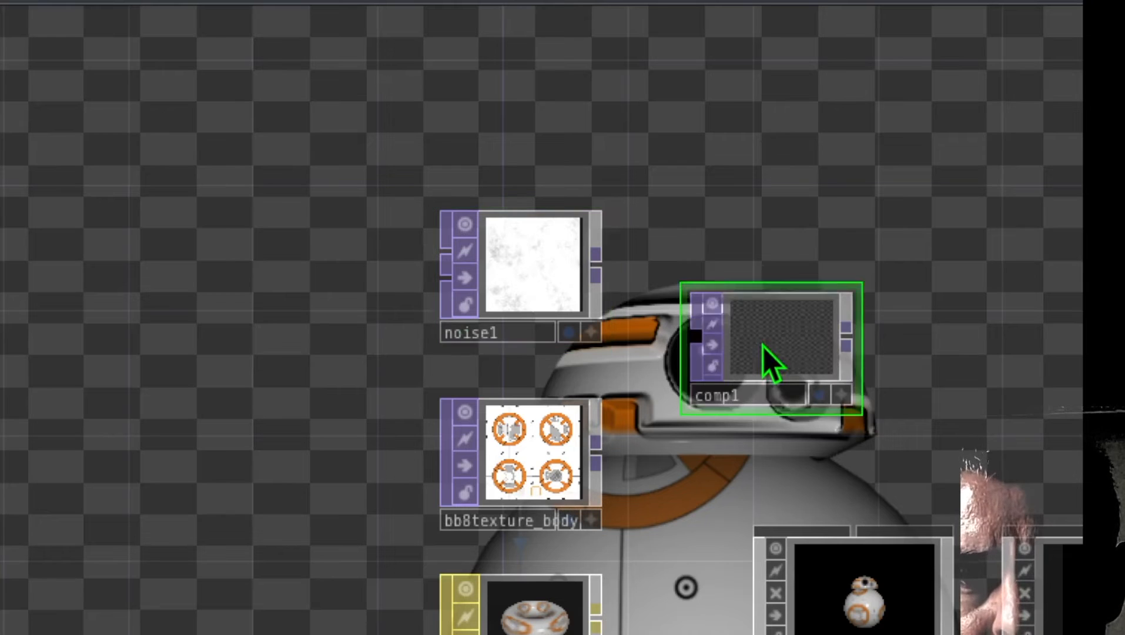
pyautogui.moveTo(595, 266); pyautogui.dragTo(671, 308)
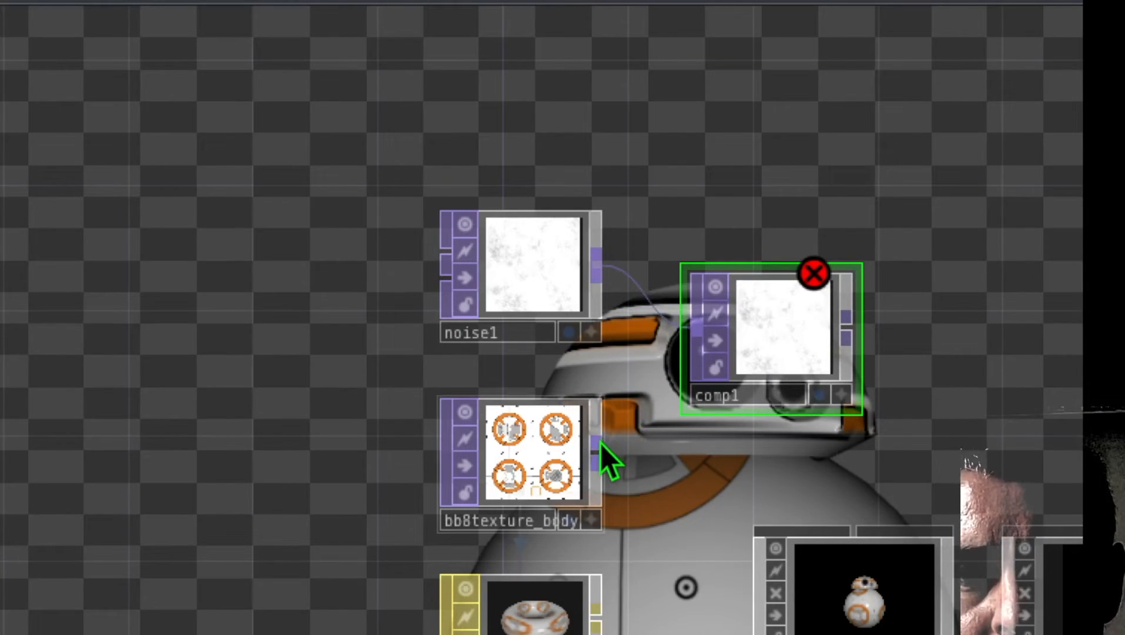
pyautogui.moveTo(597, 447); pyautogui.dragTo(684, 341)
# Step: Assign the Composite TOP comp1 as the Color Map of the body material phong2
pyautogui.moveTo(690, 462); pyautogui.dragTo(548, 315)
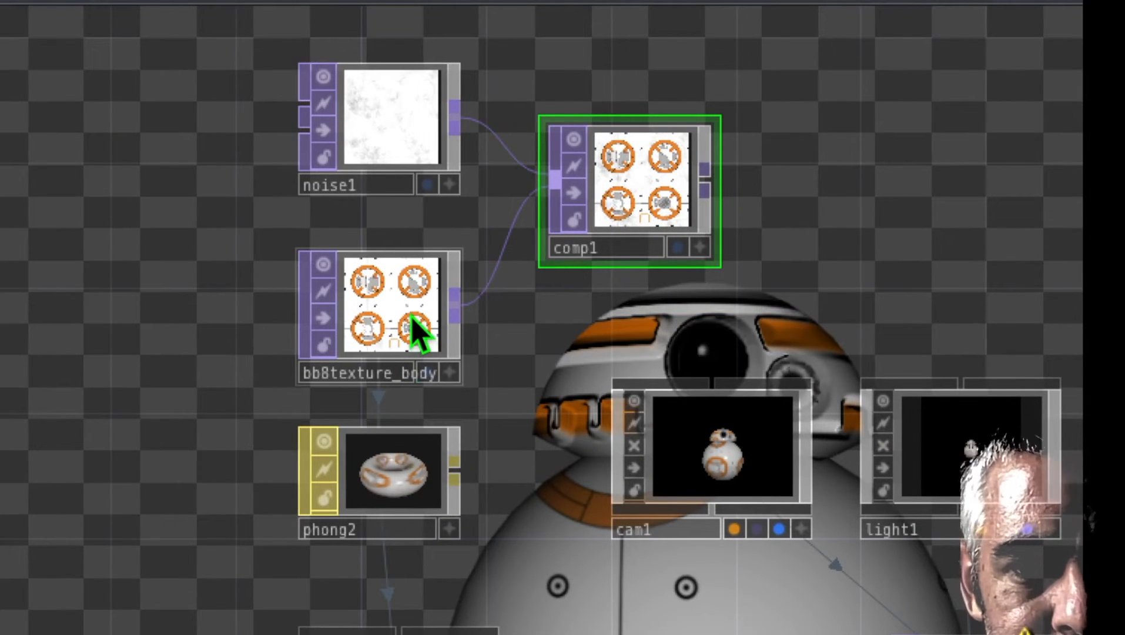
pyautogui.moveTo(624, 203); pyautogui.dragTo(427, 422)
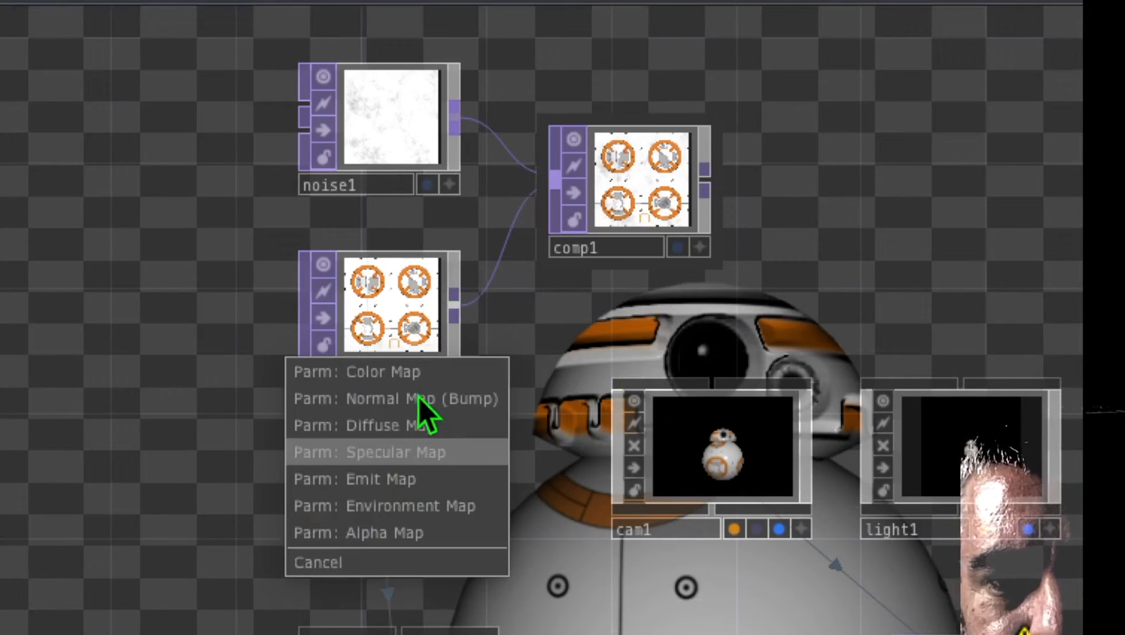
pyautogui.click(432, 374)
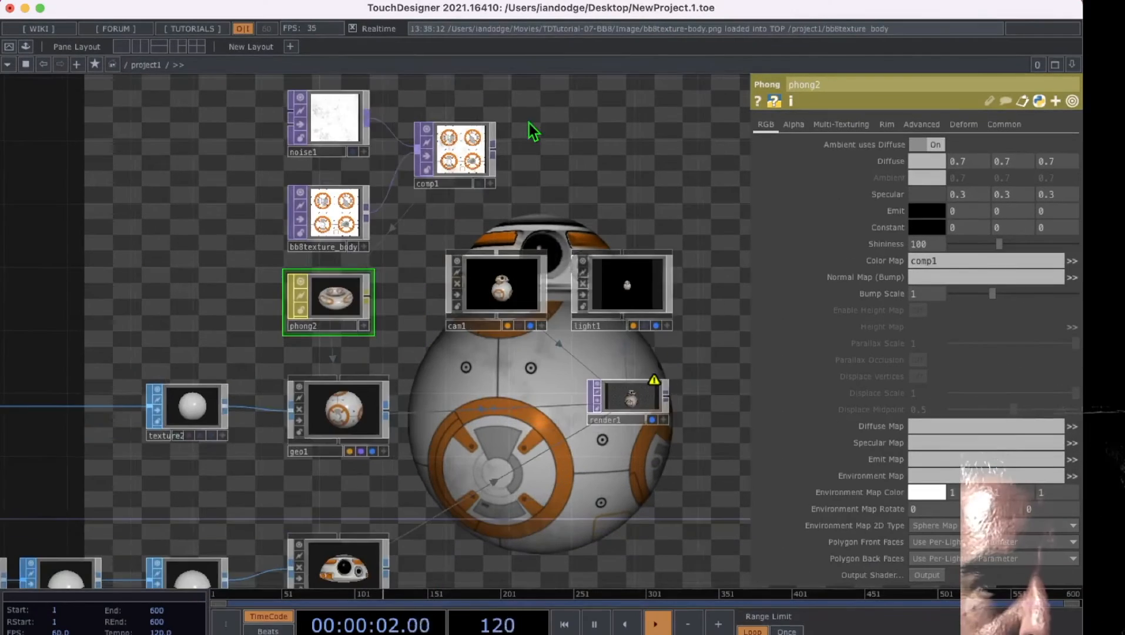
# Step: Duplicate the Noise TOP noise1 above the original and set the copy's Seed to 1048
pyautogui.moveTo(529, 131); pyautogui.dragTo(564, 360)
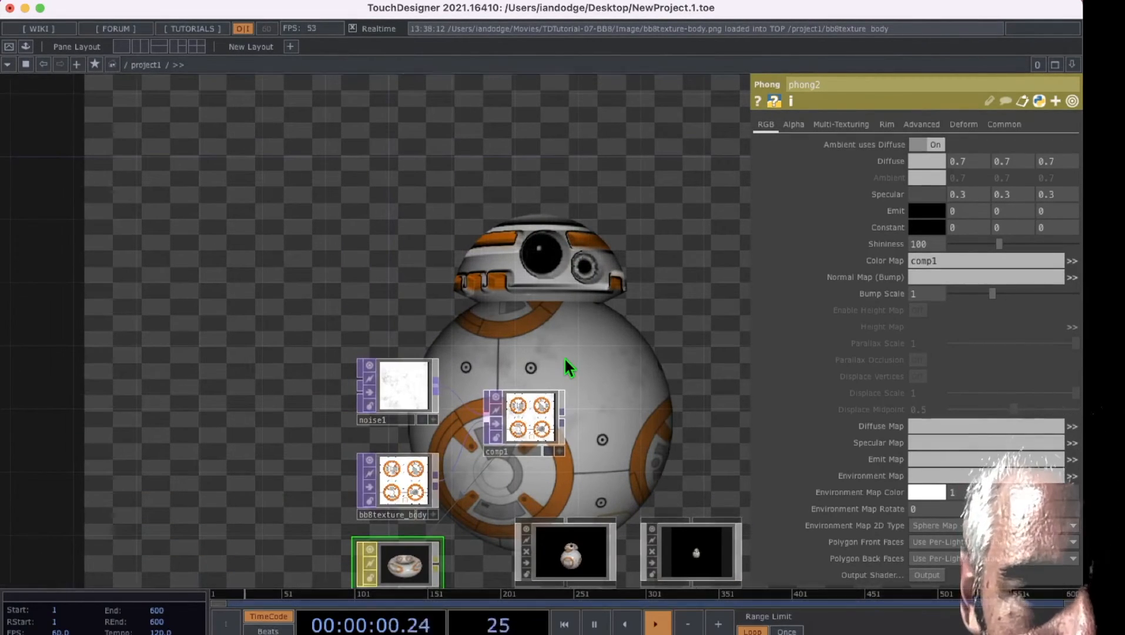
pyautogui.moveTo(585, 348); pyautogui.dragTo(535, 298)
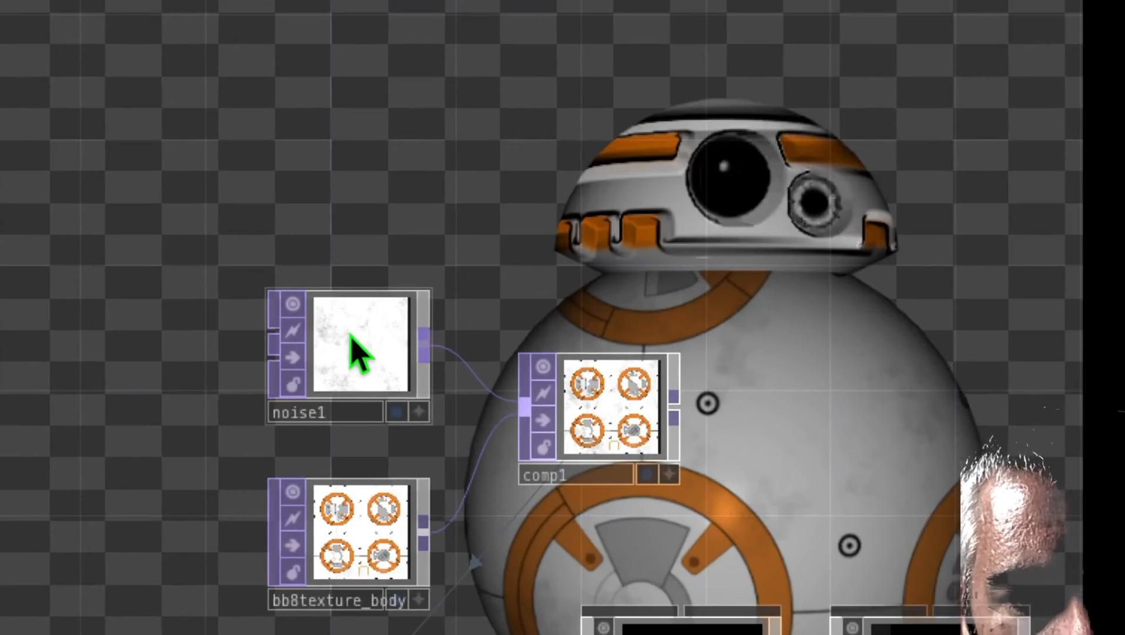
pyautogui.click(351, 334)
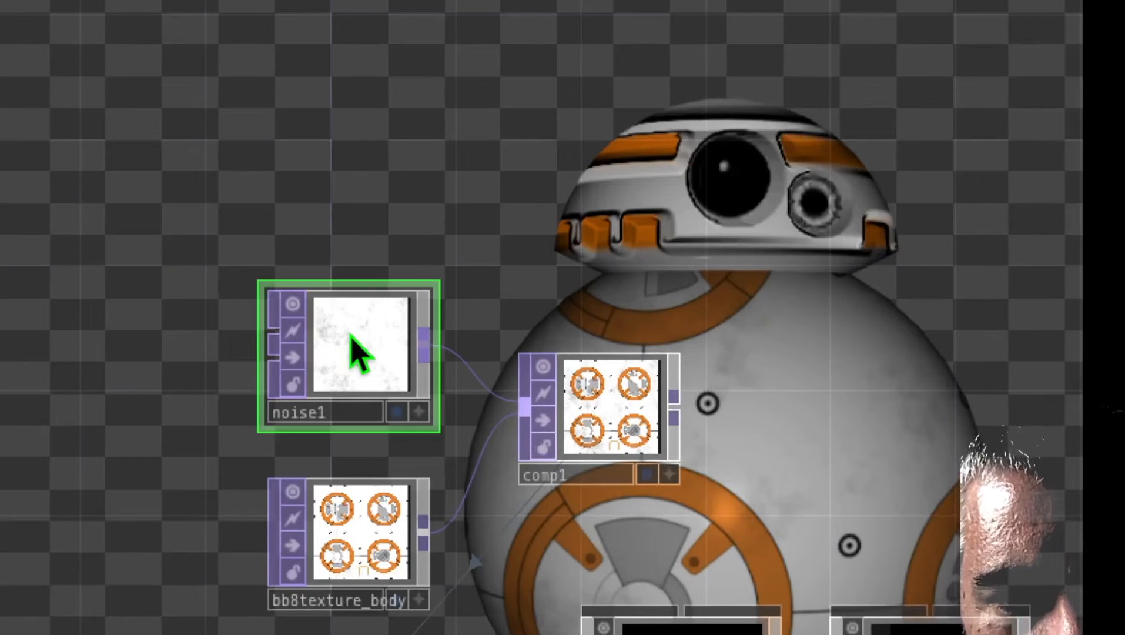
pyautogui.rightClick(350, 336)
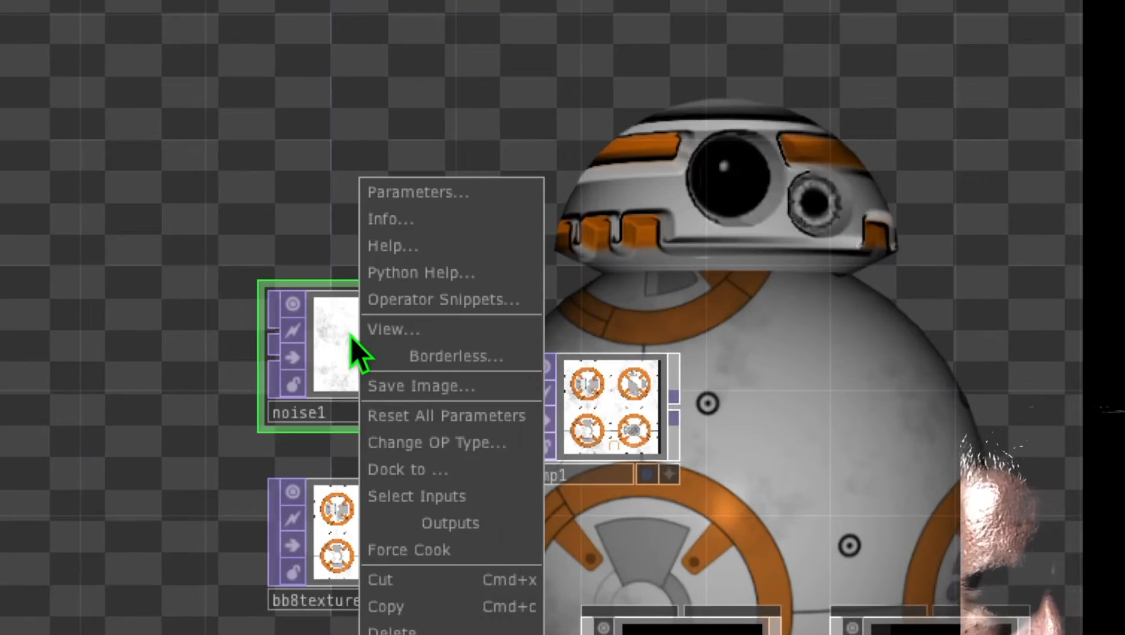
pyautogui.click(427, 608)
pyautogui.rightClick(329, 52)
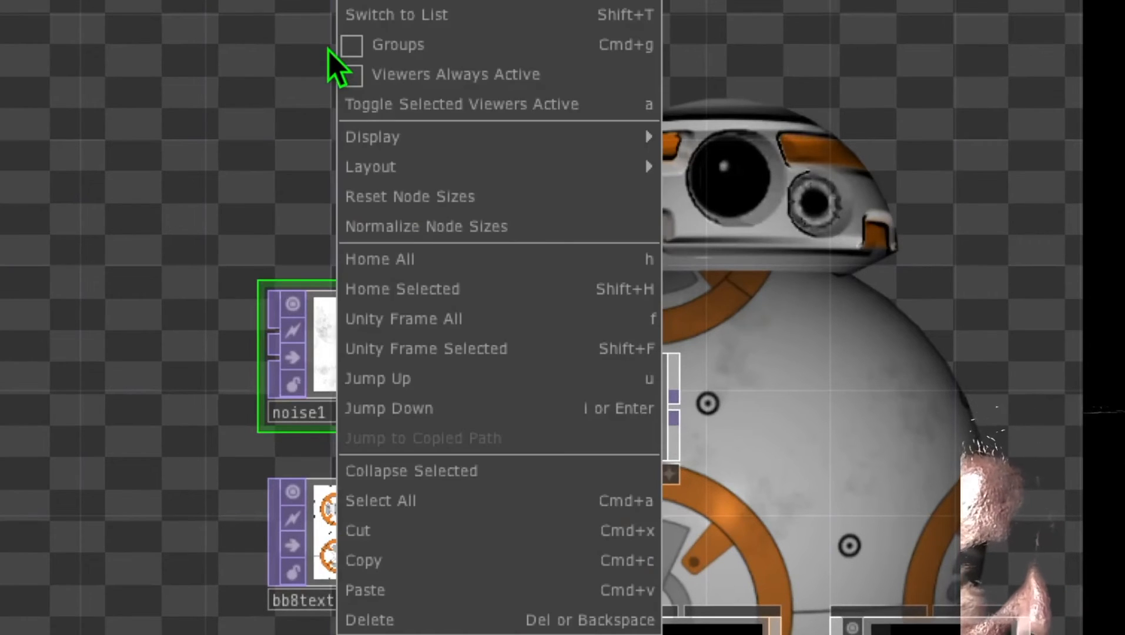
pyautogui.click(429, 589)
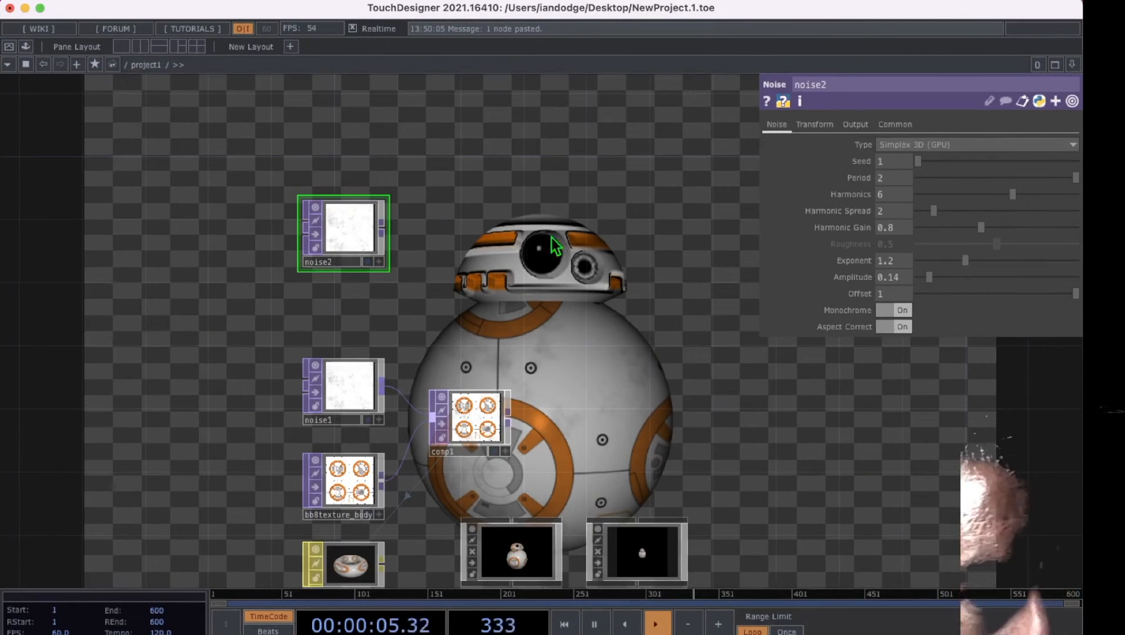
pyautogui.moveTo(917, 163); pyautogui.dragTo(933, 163)
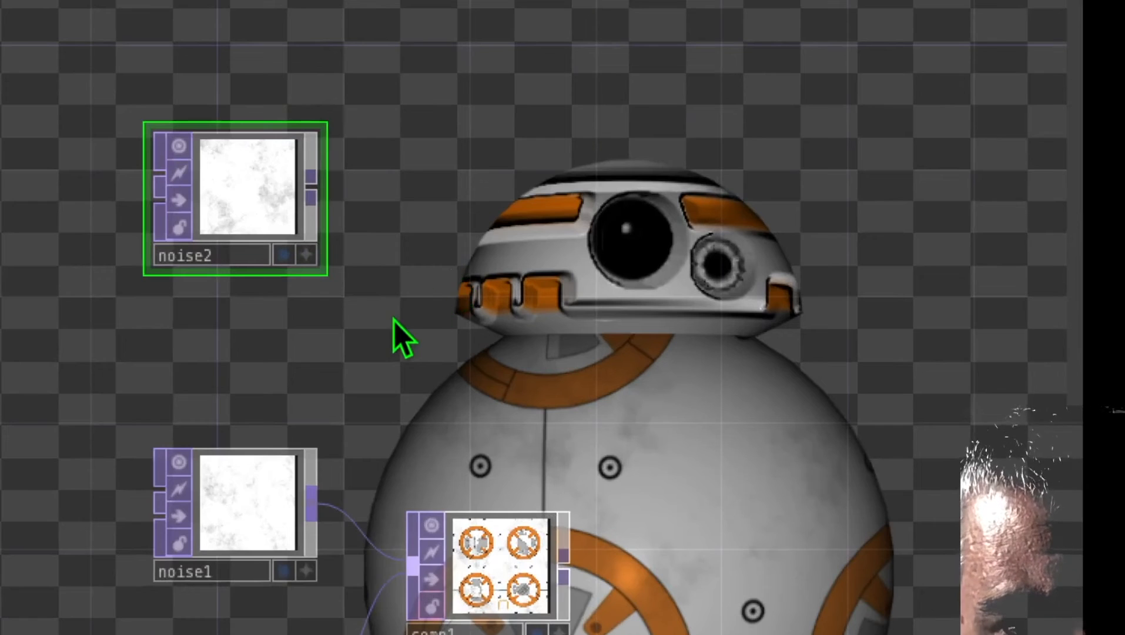
# Step: Add a Constant TOP directly above the noise2 node
pyautogui.moveTo(394, 321); pyautogui.dragTo(490, 258)
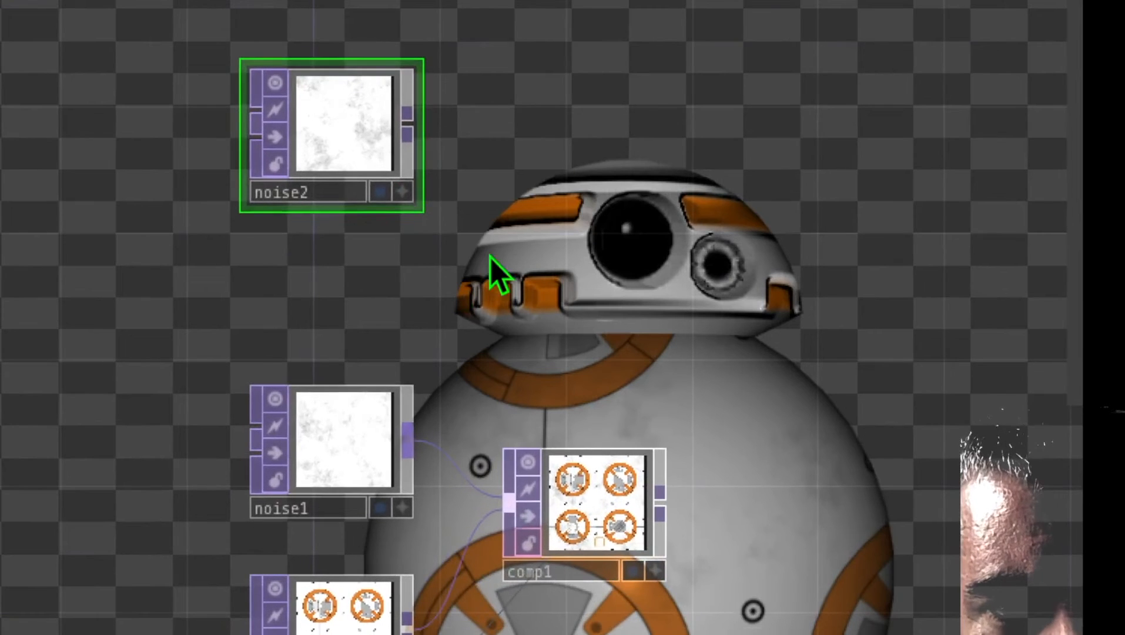
pyautogui.click(334, 442)
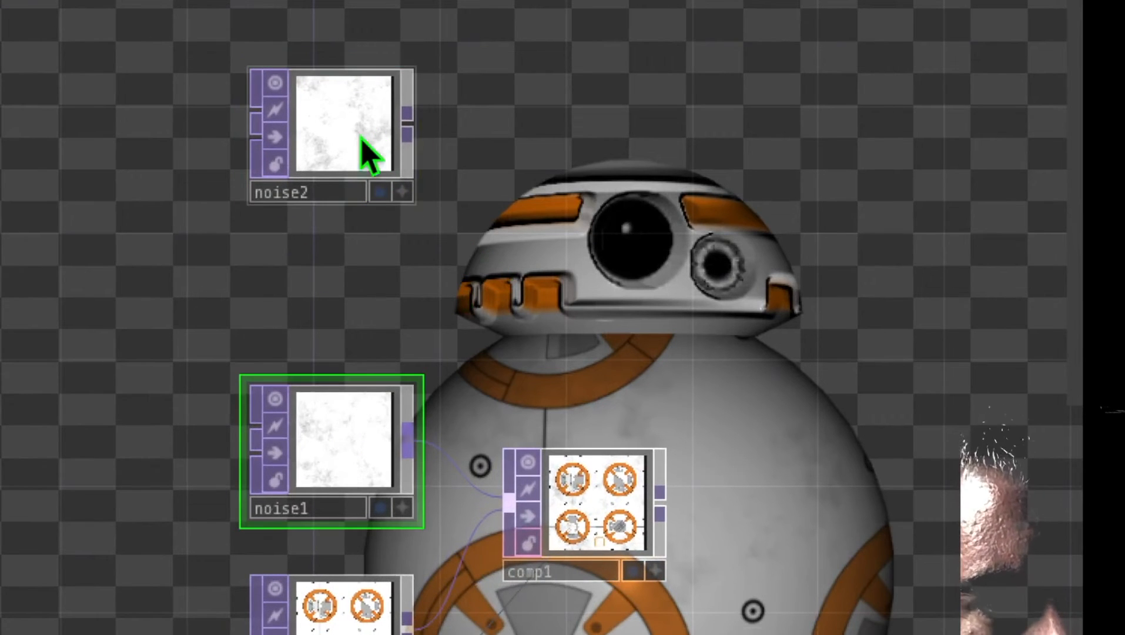
pyautogui.moveTo(470, 194); pyautogui.dragTo(497, 317)
pyautogui.click(343, 252)
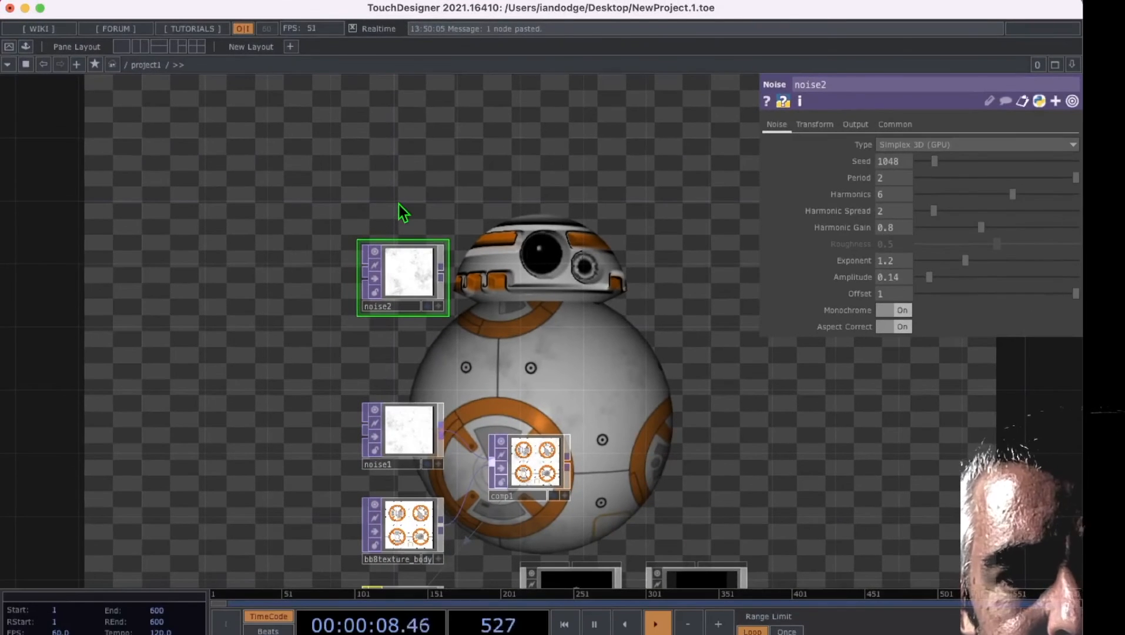
pyautogui.press('Tab')
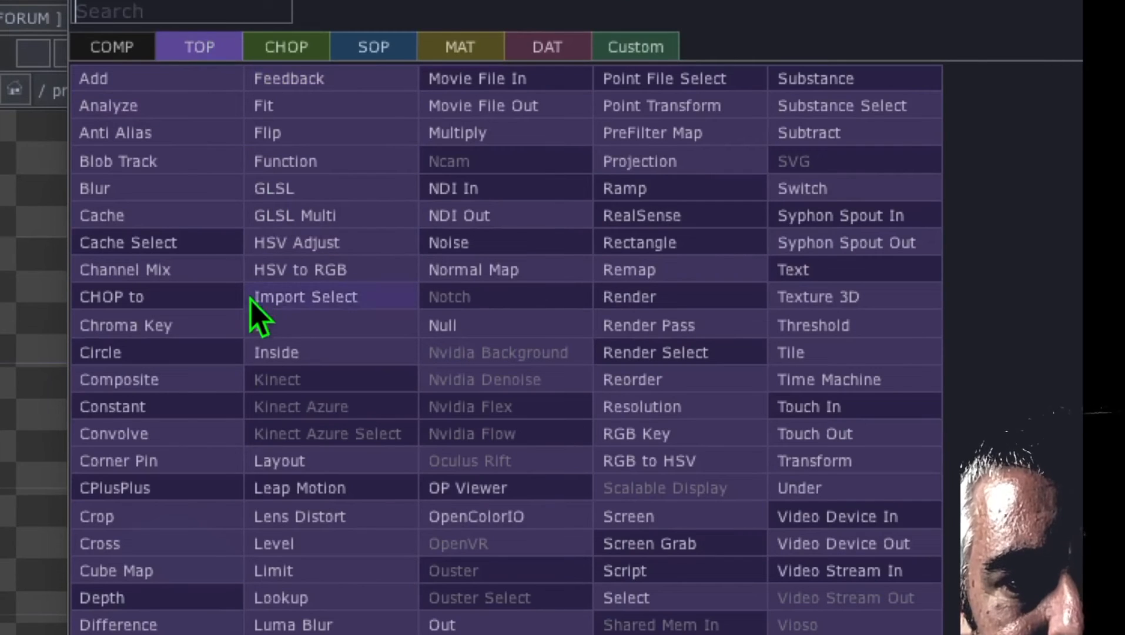
pyautogui.click(178, 410)
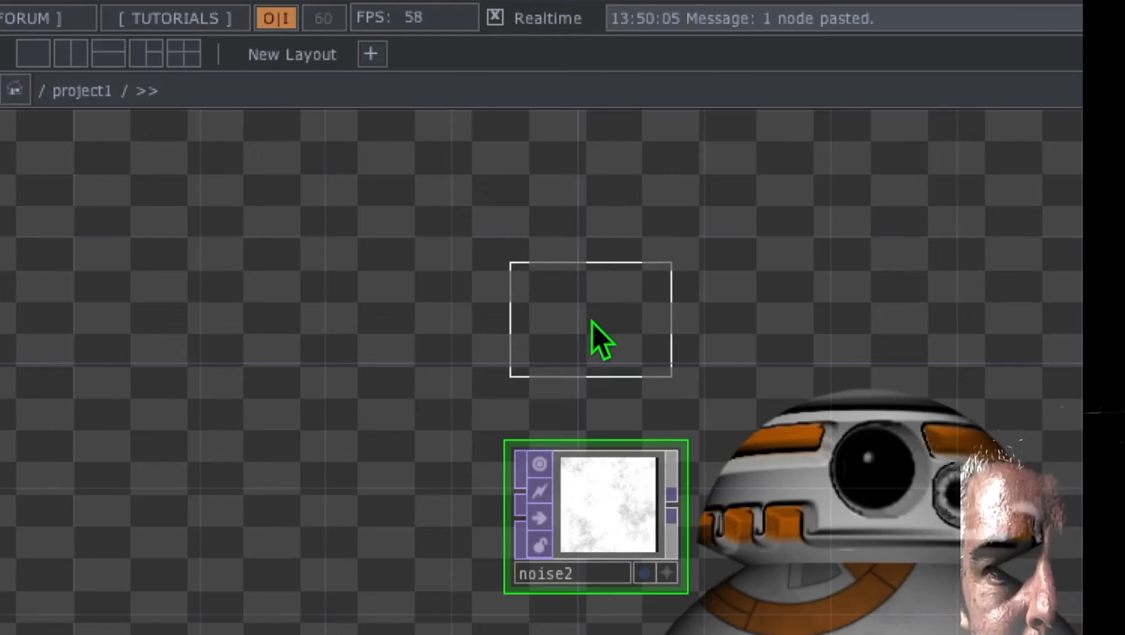
pyautogui.click(596, 324)
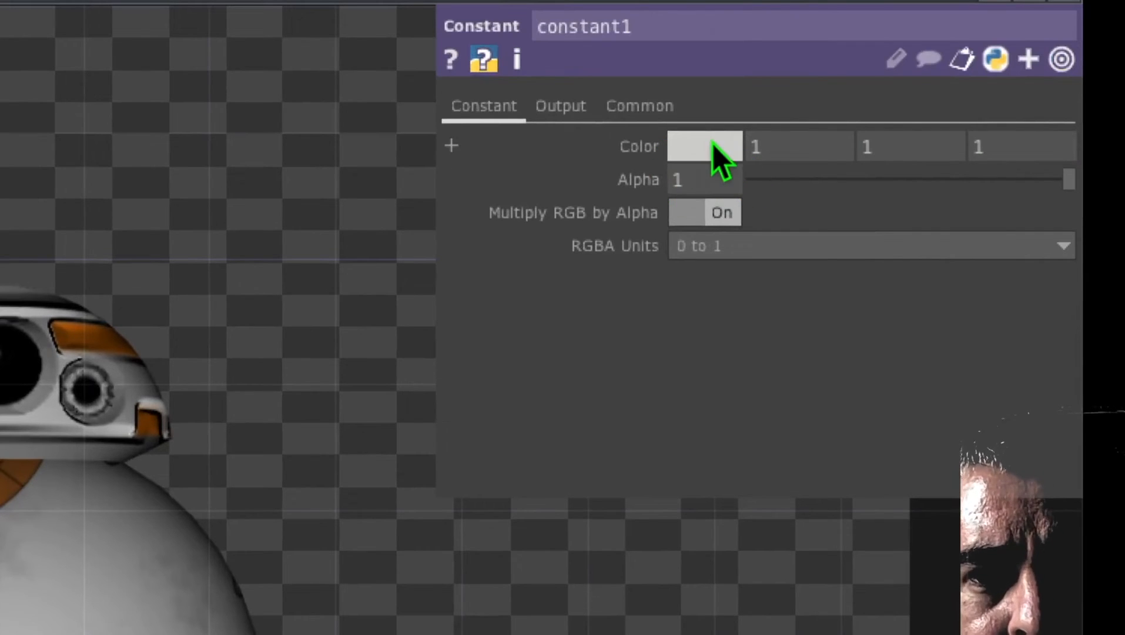
# Step: Set the Constant TOP's color to a dark orange with RGB values 0.789, 0.43395, 0
pyautogui.click(708, 146)
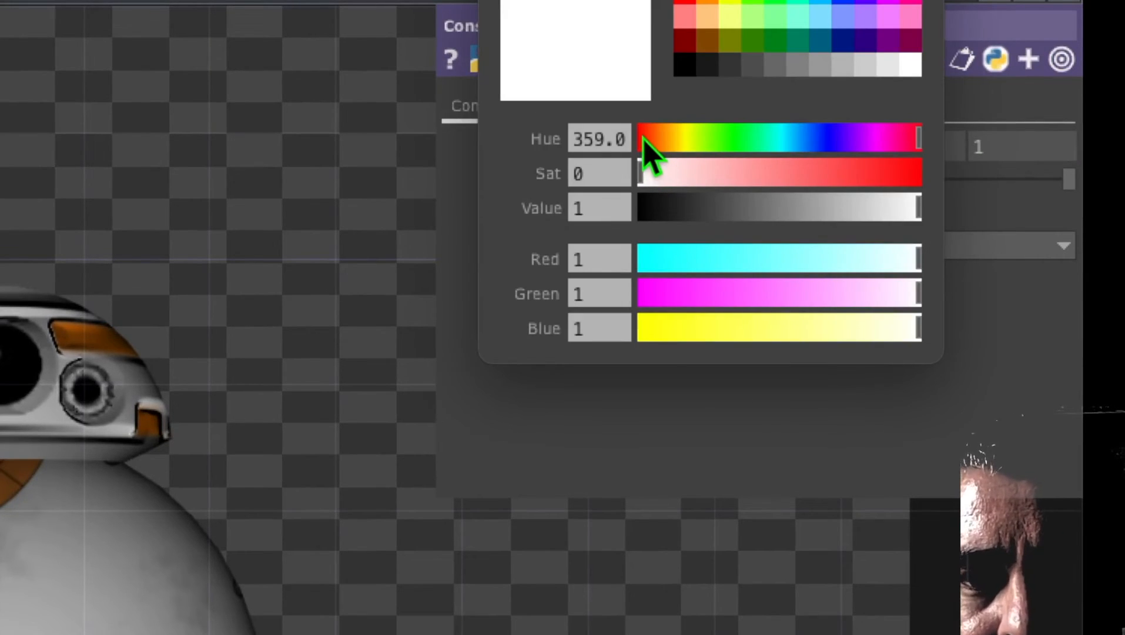
pyautogui.moveTo(644, 139); pyautogui.dragTo(923, 174)
pyautogui.moveTo(899, 208); pyautogui.dragTo(865, 213)
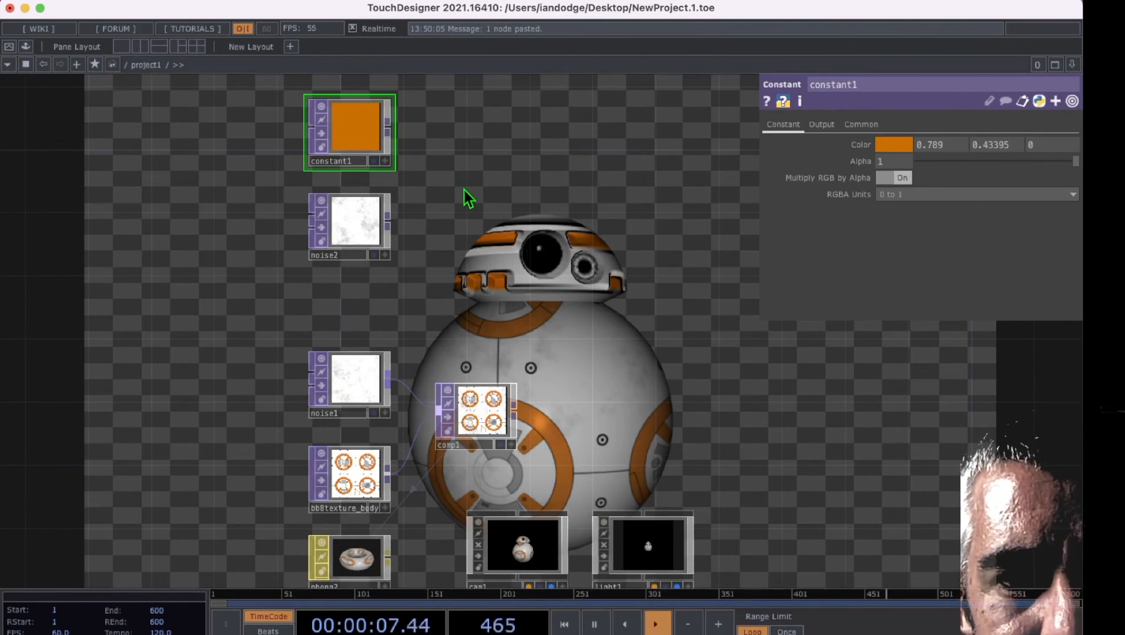
# Step: Add a second Composite TOP beside the constant1 and noise2 nodes
pyautogui.press('Tab')
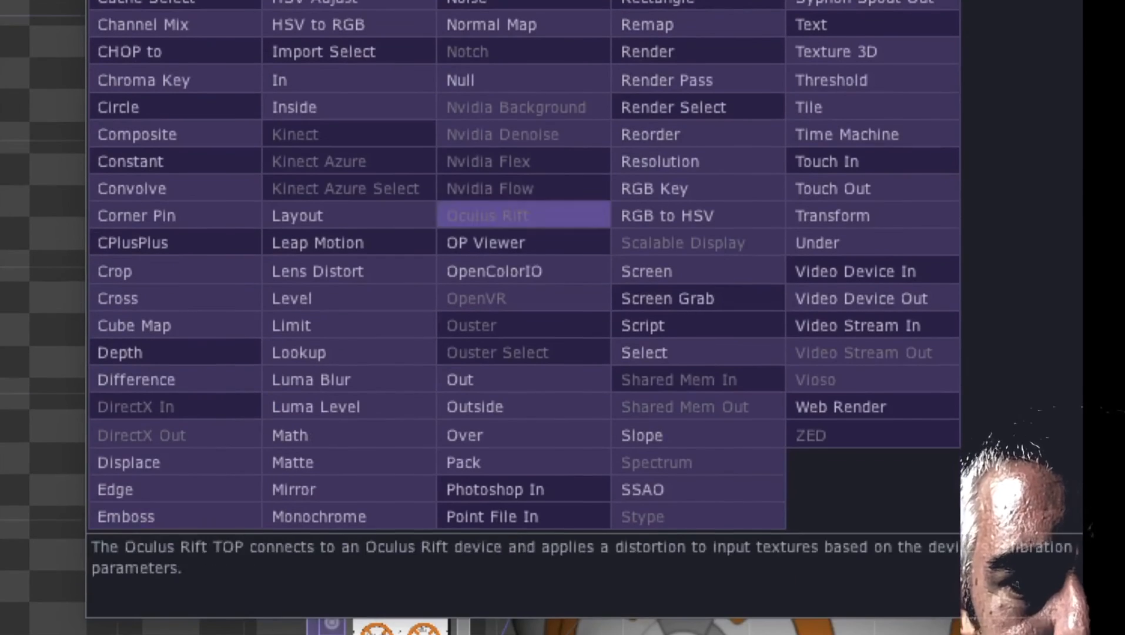
pyautogui.click(188, 315)
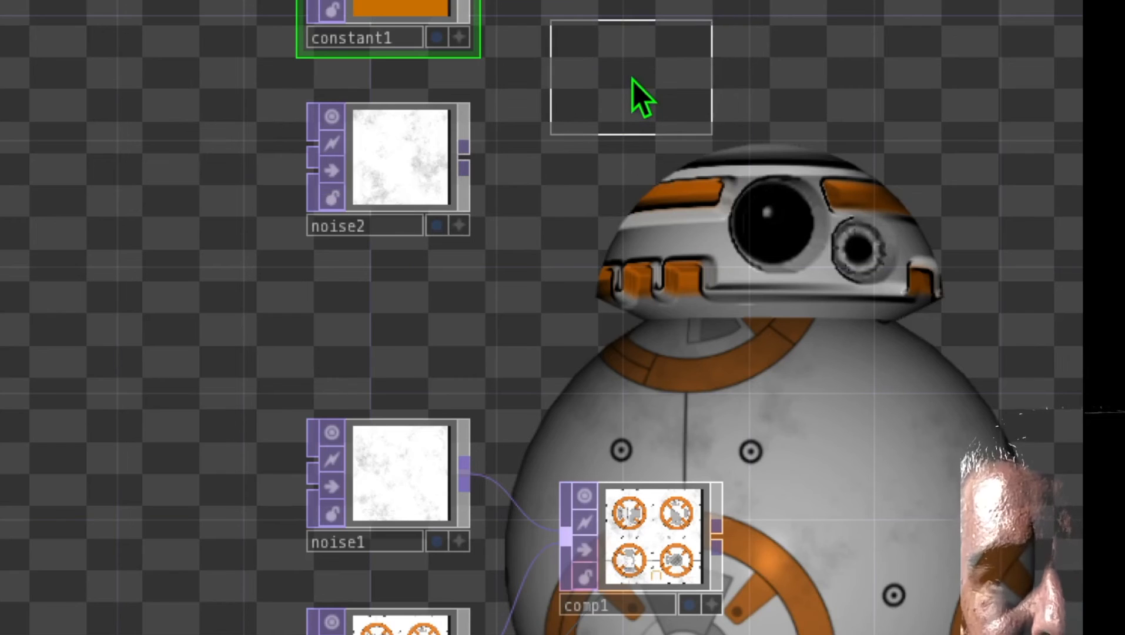
pyautogui.click(633, 84)
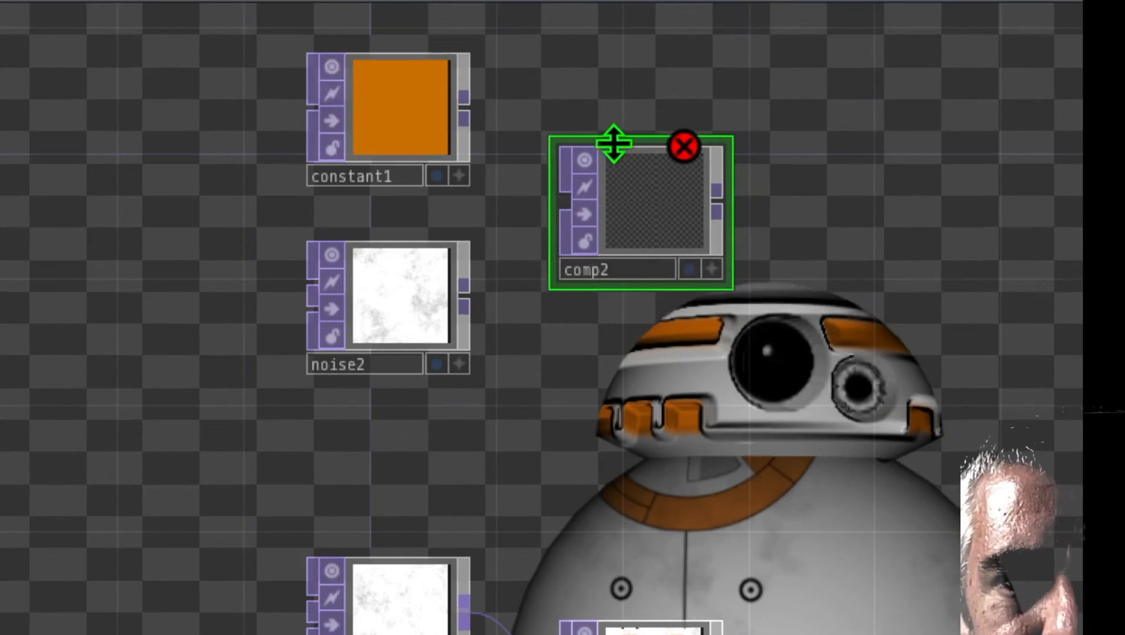
# Step: Wire constant1 and noise2 into comp2, and set its Operation to Soft Light with Swap Operation Order on
pyautogui.moveTo(463, 115); pyautogui.dragTo(547, 191)
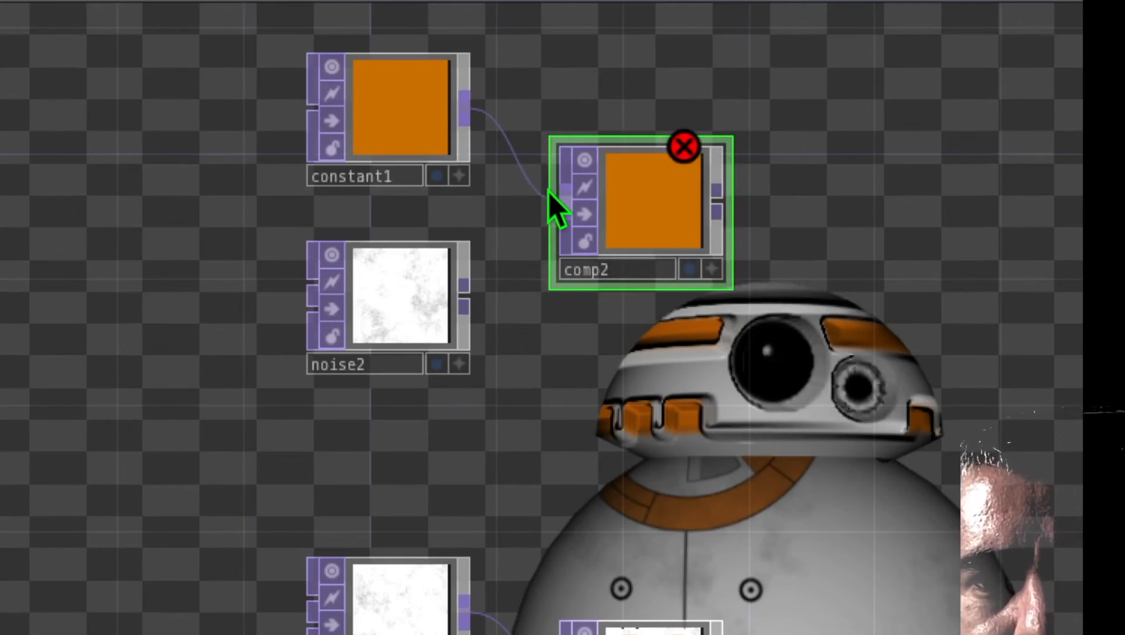
pyautogui.moveTo(464, 302); pyautogui.dragTo(551, 209)
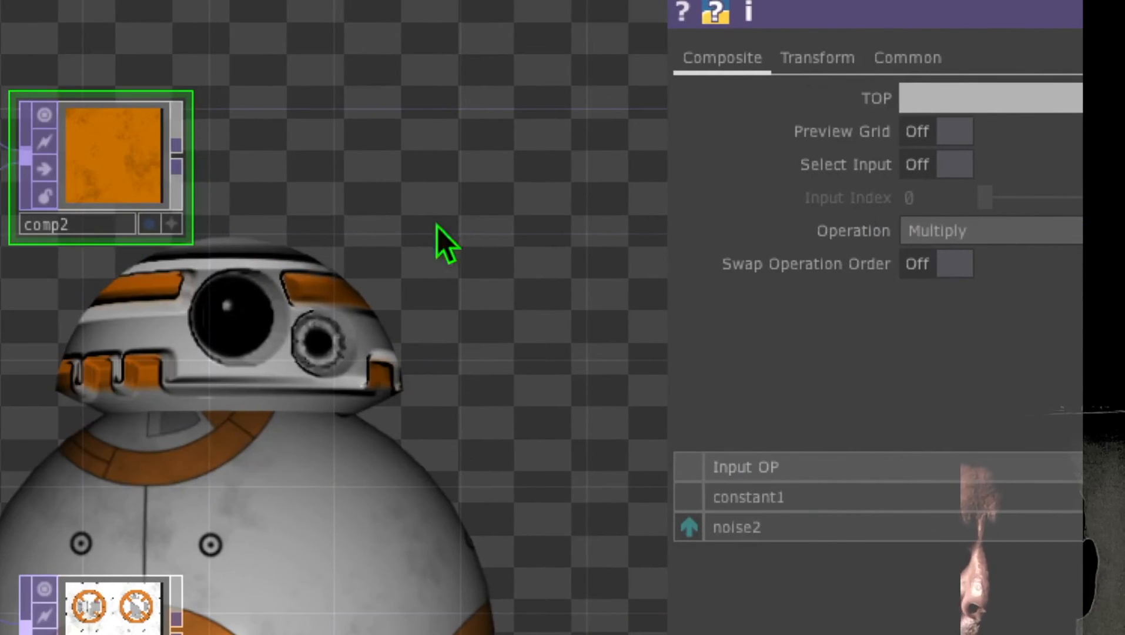
pyautogui.click(988, 238)
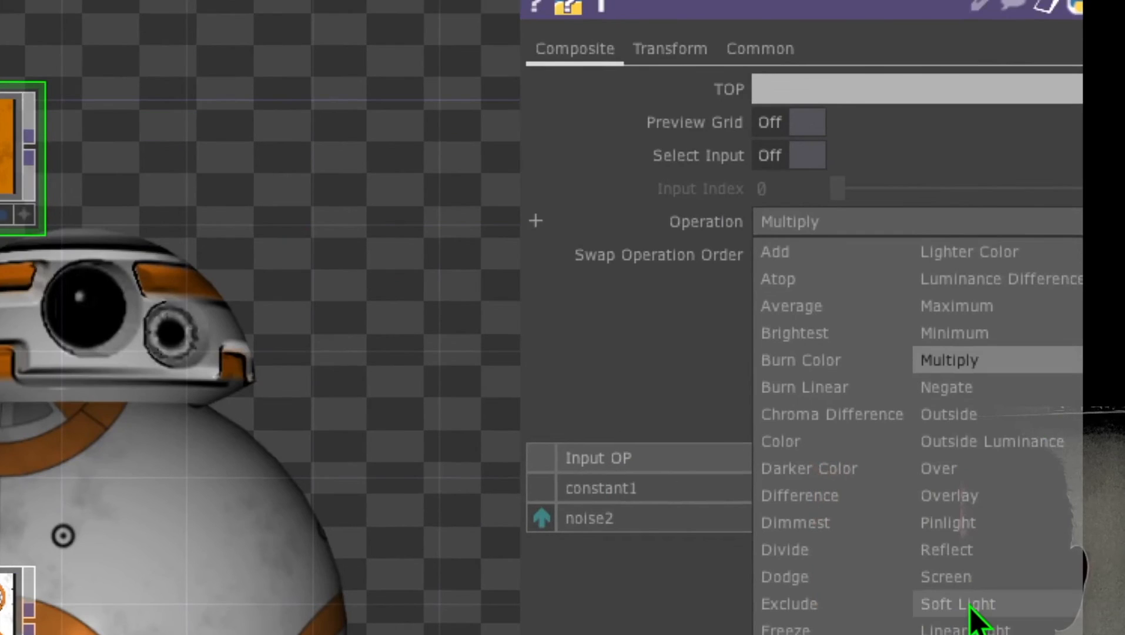
pyautogui.click(958, 604)
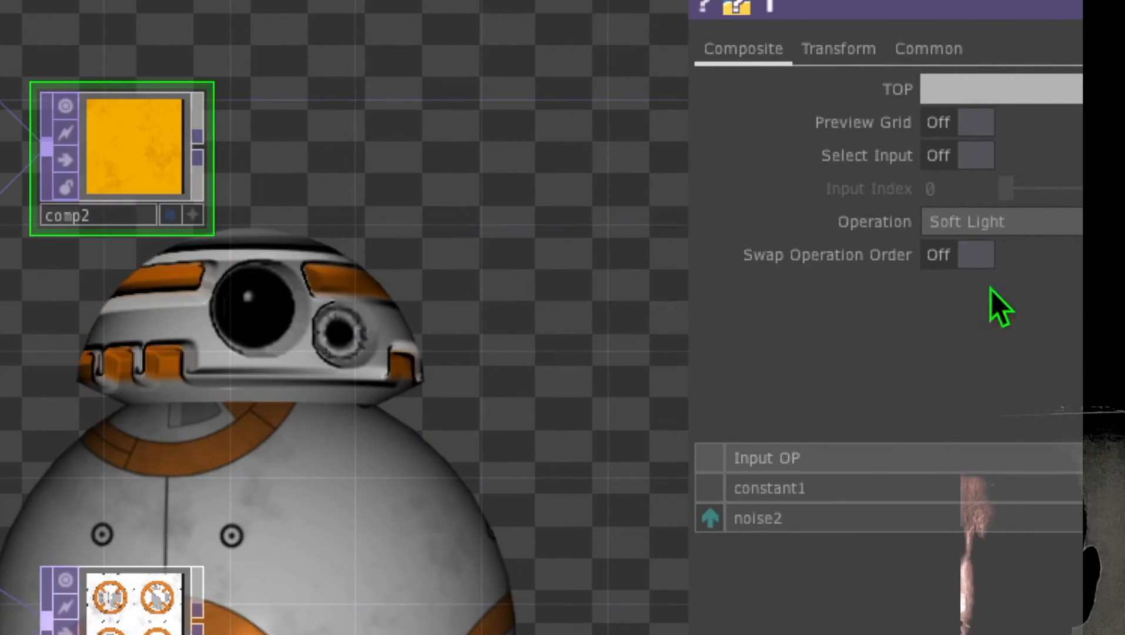
pyautogui.click(947, 261)
# Step: Connect the comp2 output into comp1 as an additional input to layer the rust onto the body texture
pyautogui.moveTo(312, 181); pyautogui.dragTo(615, 247)
pyautogui.moveTo(518, 358); pyautogui.dragTo(509, 206)
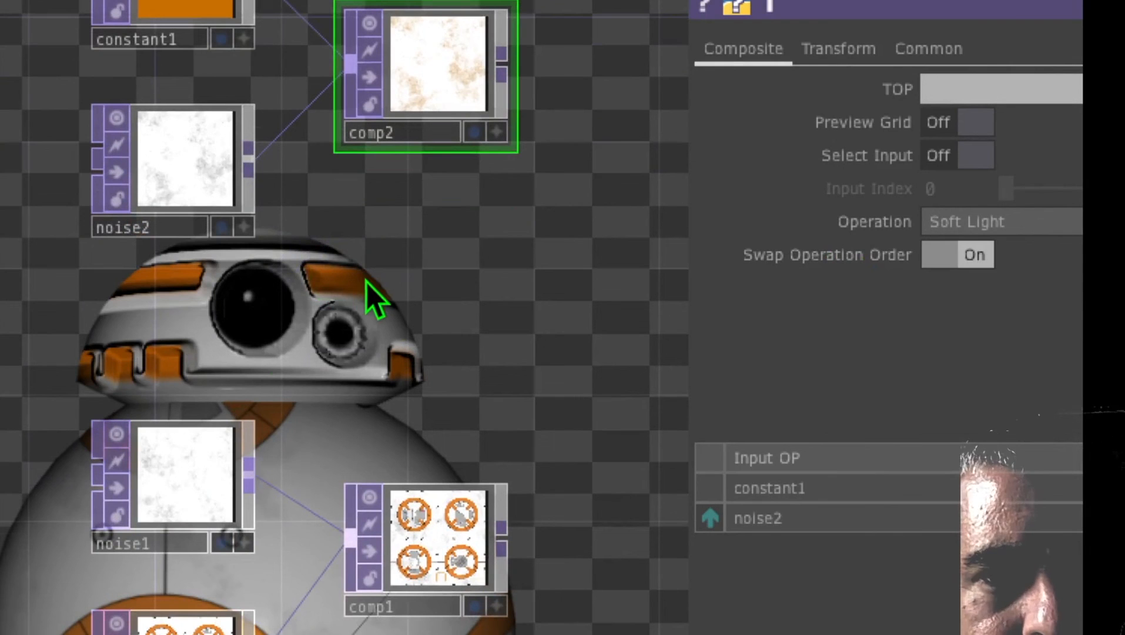
pyautogui.moveTo(454, 256); pyautogui.dragTo(288, 149)
pyautogui.moveTo(484, 432); pyautogui.dragTo(638, 447)
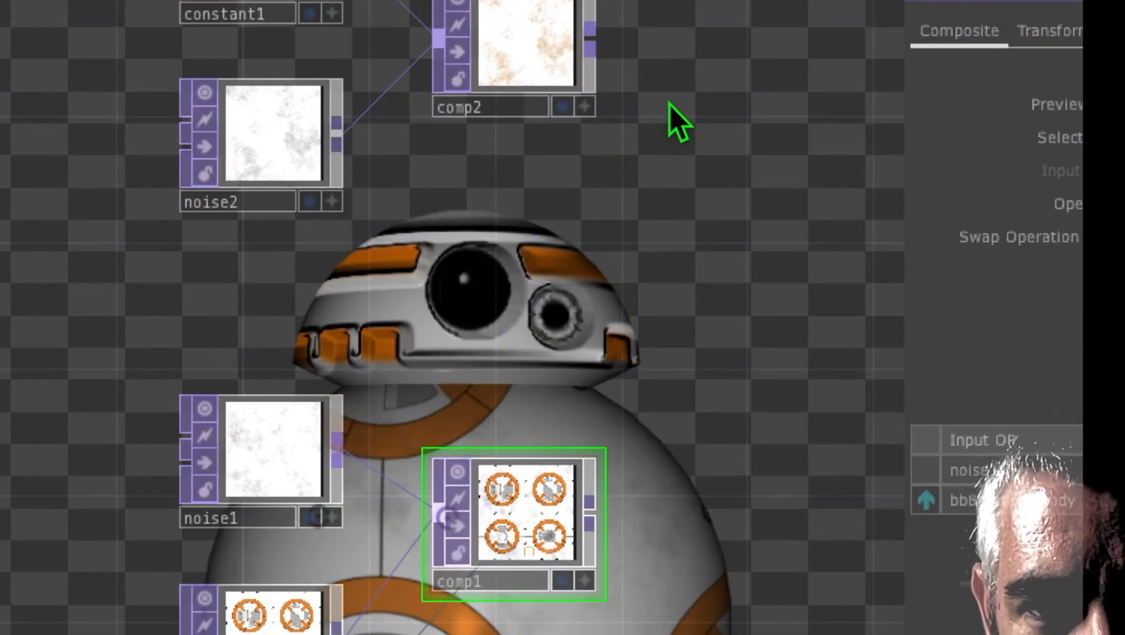
pyautogui.moveTo(591, 50); pyautogui.dragTo(423, 532)
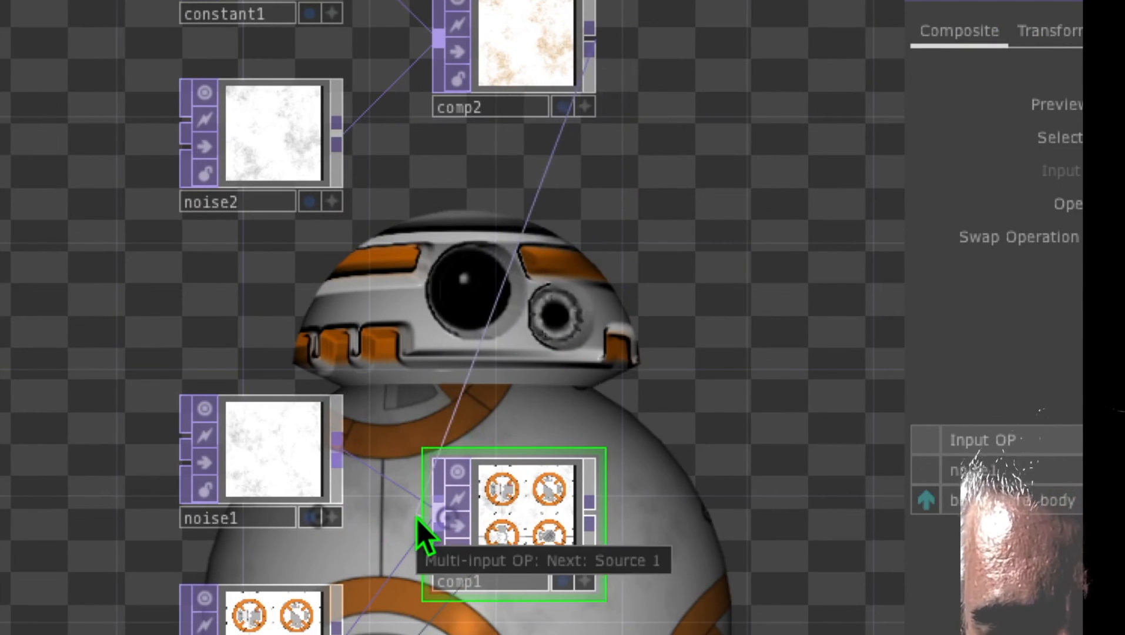
pyautogui.click(418, 519)
pyautogui.moveTo(664, 425); pyautogui.dragTo(475, 318)
pyautogui.moveTo(586, 327); pyautogui.dragTo(534, 464)
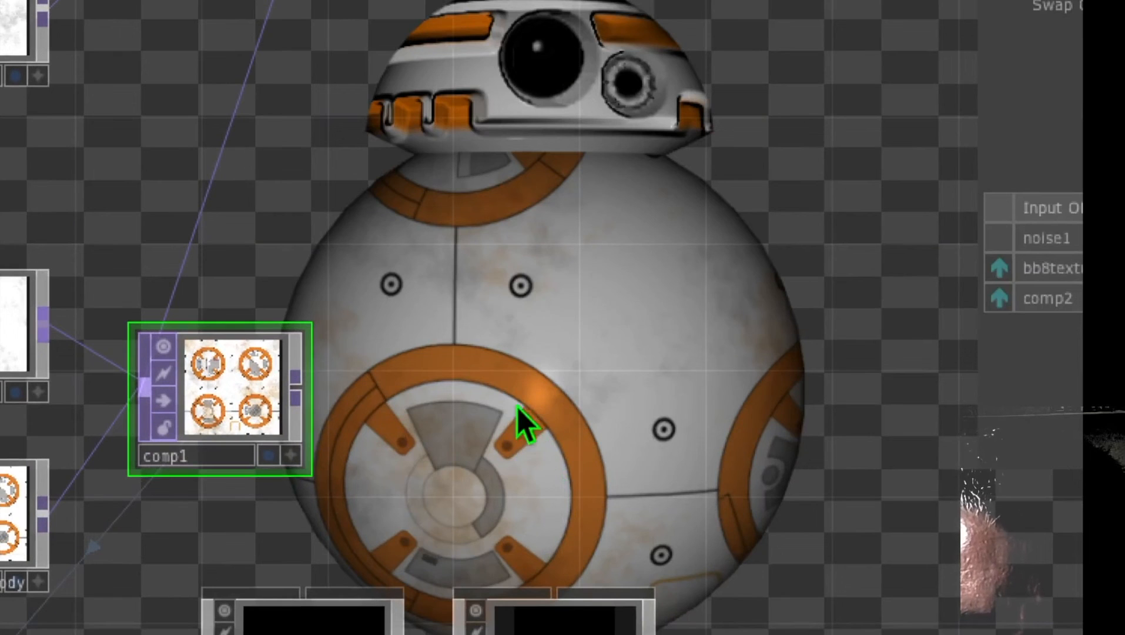